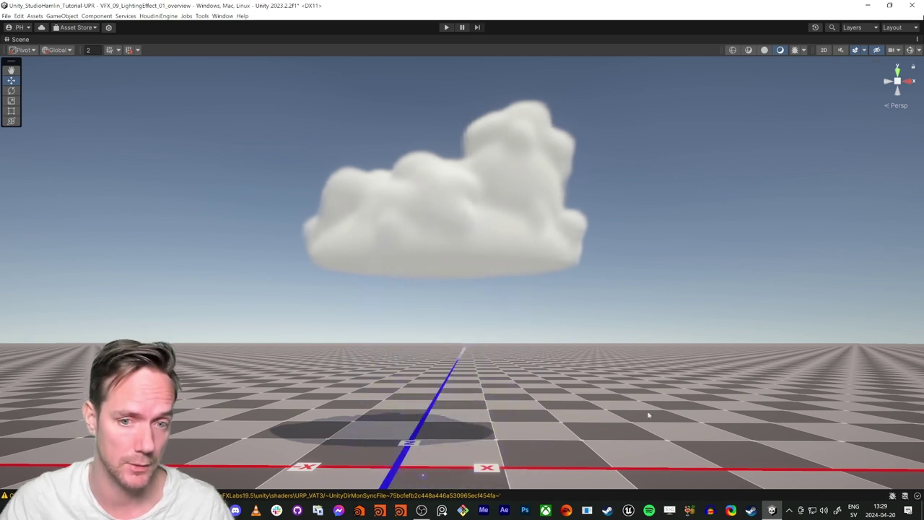
- Examine the cloud and its lightning effect from several distances and angles, and restore the full editor layout
{"action": "left_click_drag", "start_coordinate": [620, 321], "coordinate": [627, 331], "text": "alt"}
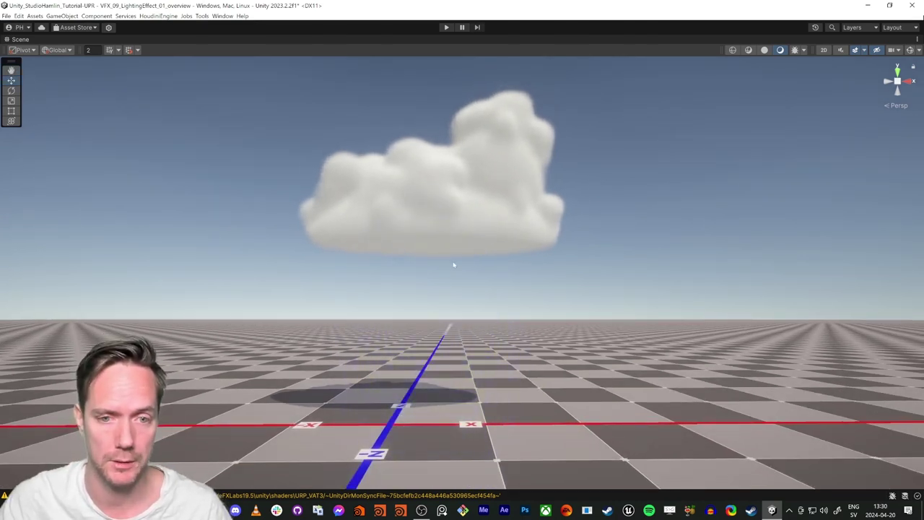
{"action": "left_click_drag", "start_coordinate": [442, 220], "coordinate": [411, 340], "text": "alt"}
{"action": "key", "text": "q"}
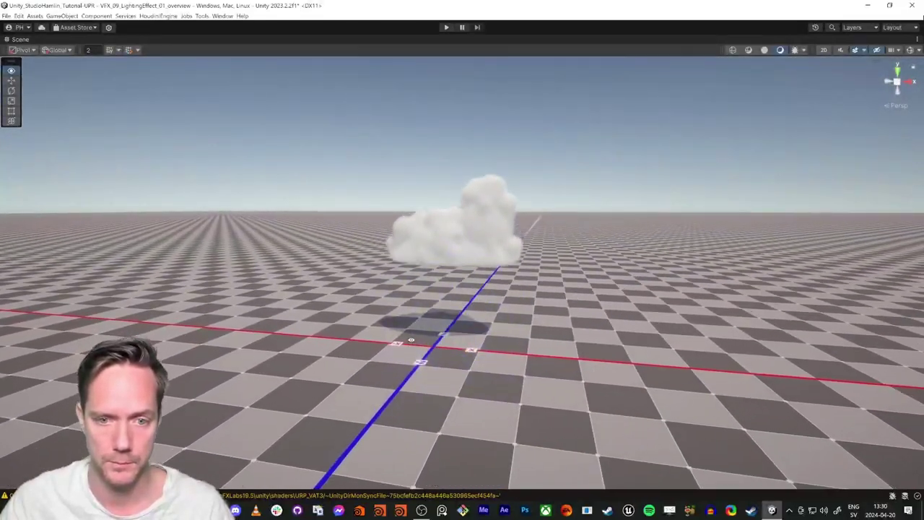
{"action": "key", "text": "e"}
{"action": "key", "text": "q"}
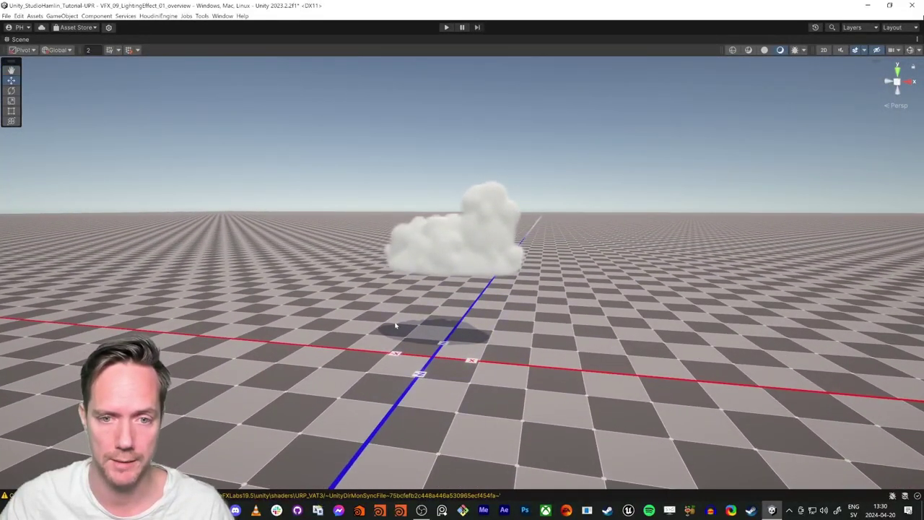
{"action": "left_click_drag", "start_coordinate": [404, 319], "coordinate": [428, 303], "text": "alt"}
{"action": "key", "text": "q"}
{"action": "key", "text": "e"}
{"action": "key", "text": "shift+space"}
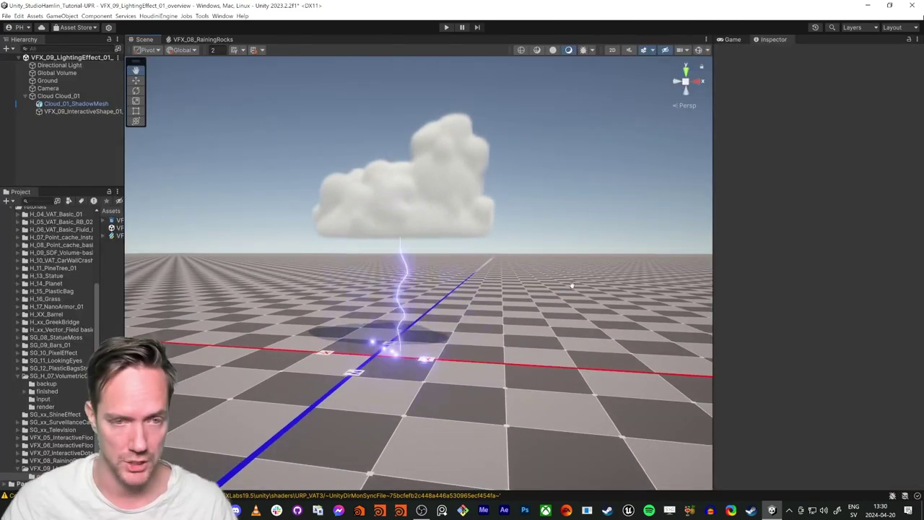
- Try shifting the lineStart and lineEnd X values of the VFX_09_InteractiveShape_01_overview effect, with lineEnd X at -1.11
{"action": "left_click", "coordinate": [58, 111]}
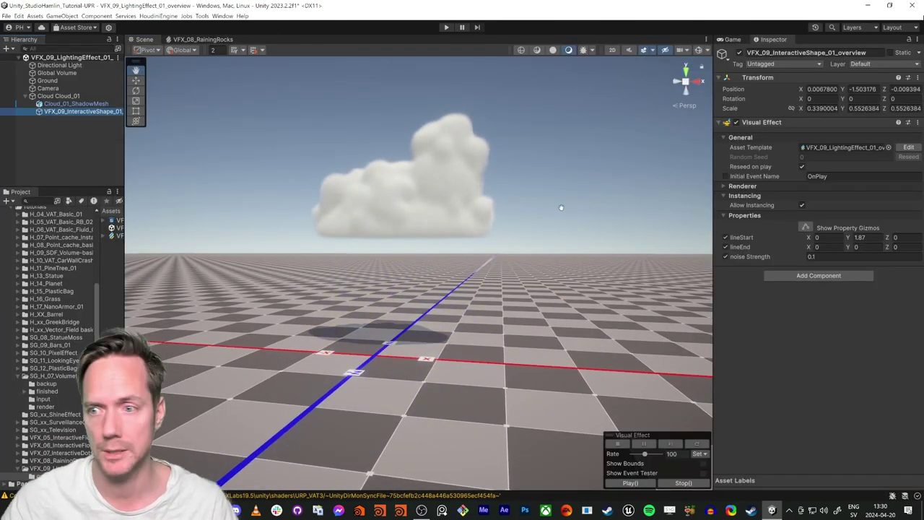
{"action": "left_click_drag", "start_coordinate": [557, 210], "coordinate": [421, 244], "text": "alt"}
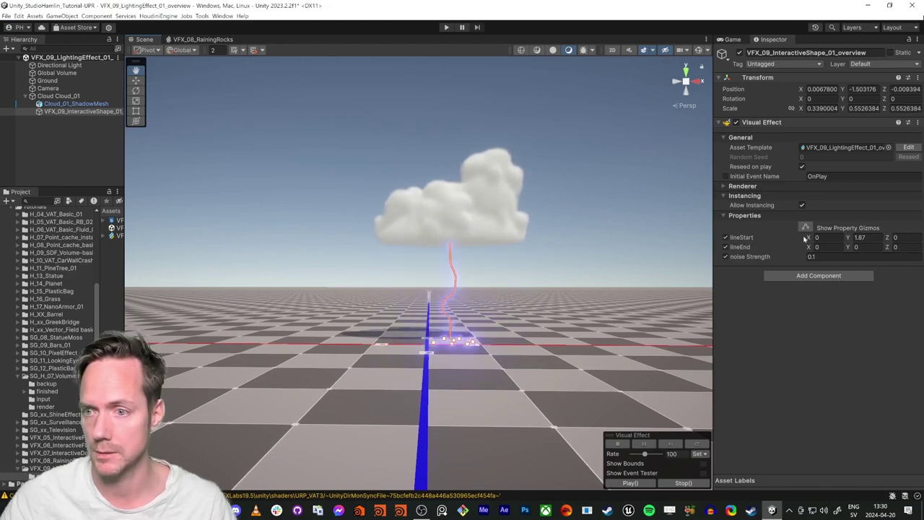
{"action": "left_click_drag", "start_coordinate": [809, 238], "coordinate": [747, 243]}
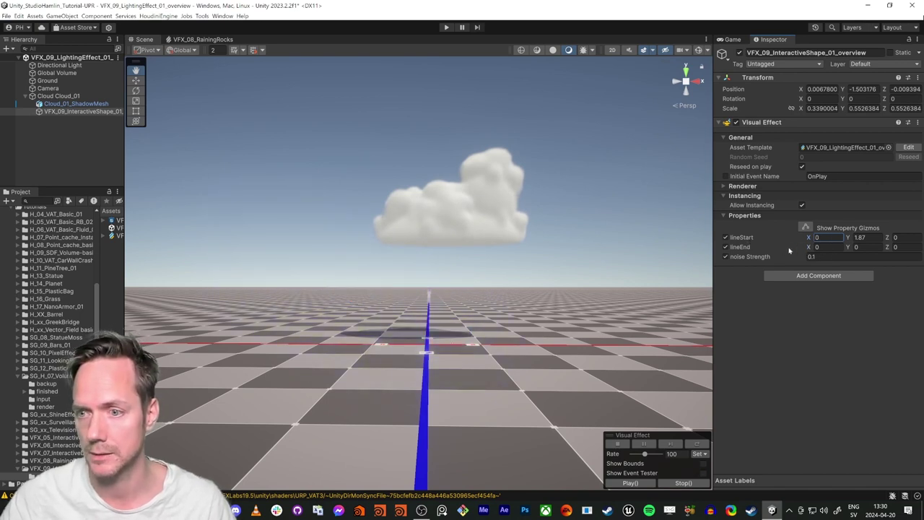
{"action": "left_click_drag", "start_coordinate": [808, 248], "coordinate": [775, 253]}
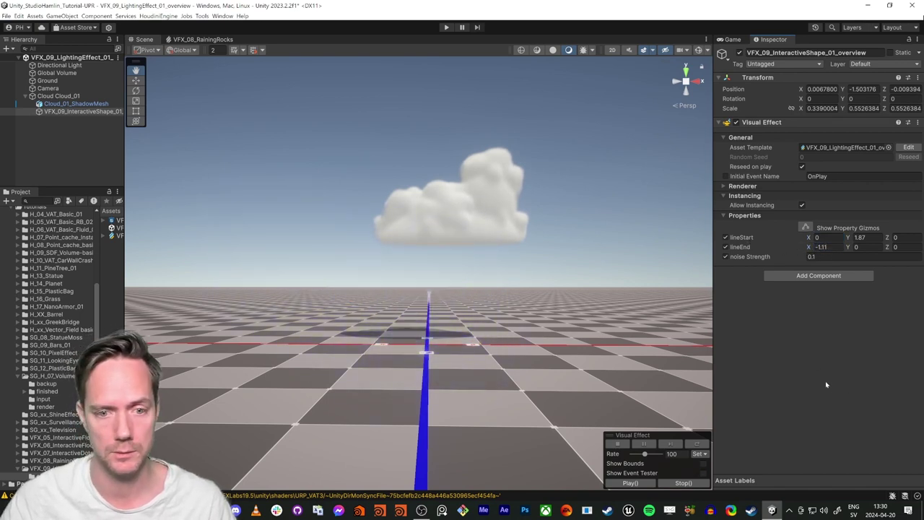
{"action": "left_click", "coordinate": [267, 300]}
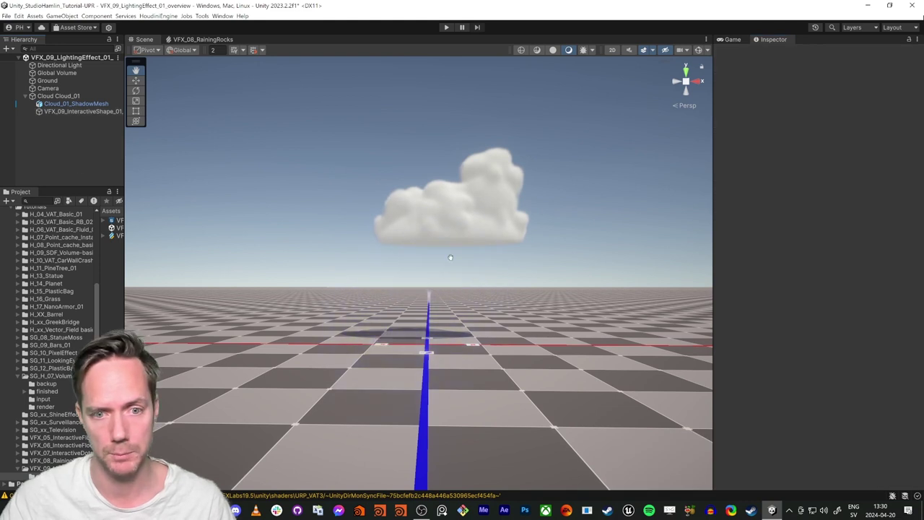
{"action": "left_click", "coordinate": [274, 168]}
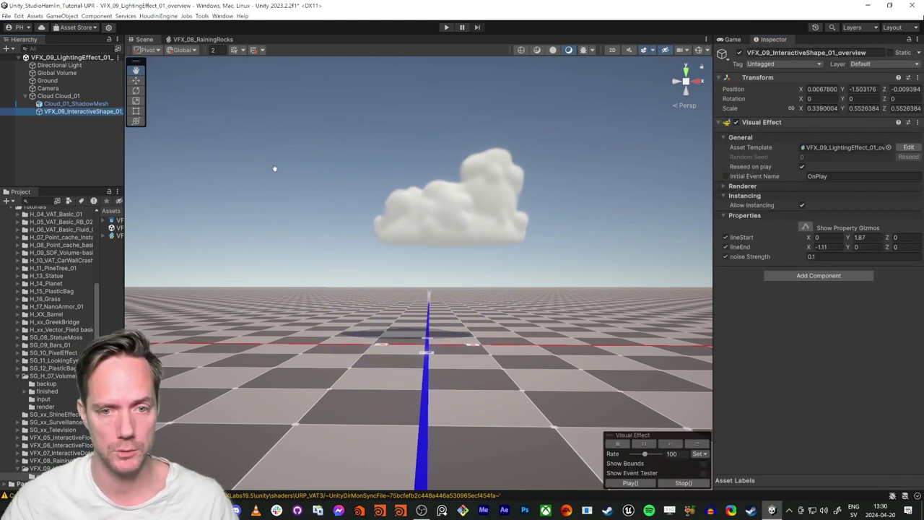
{"action": "left_click_drag", "start_coordinate": [359, 216], "coordinate": [332, 211], "text": "alt"}
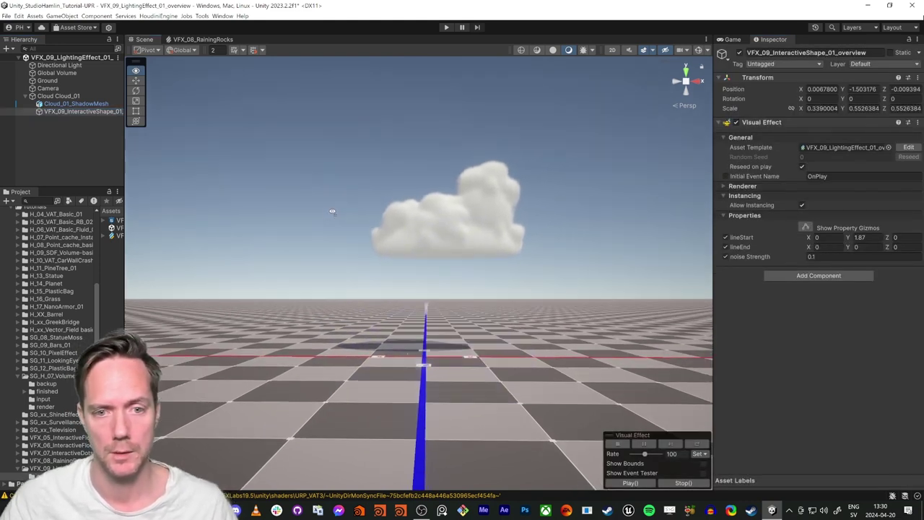
{"action": "left_click", "coordinate": [52, 132]}
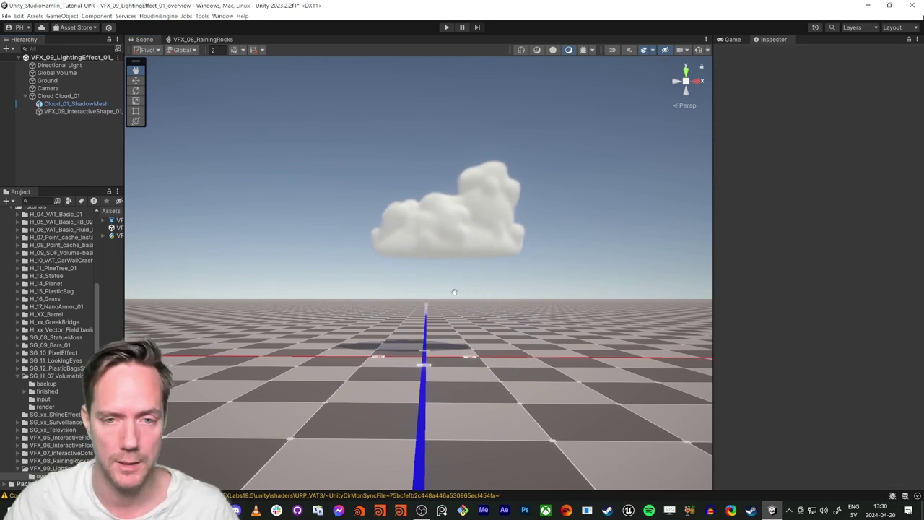
{"action": "right_click_drag", "start_coordinate": [454, 290], "coordinate": [448, 275]}
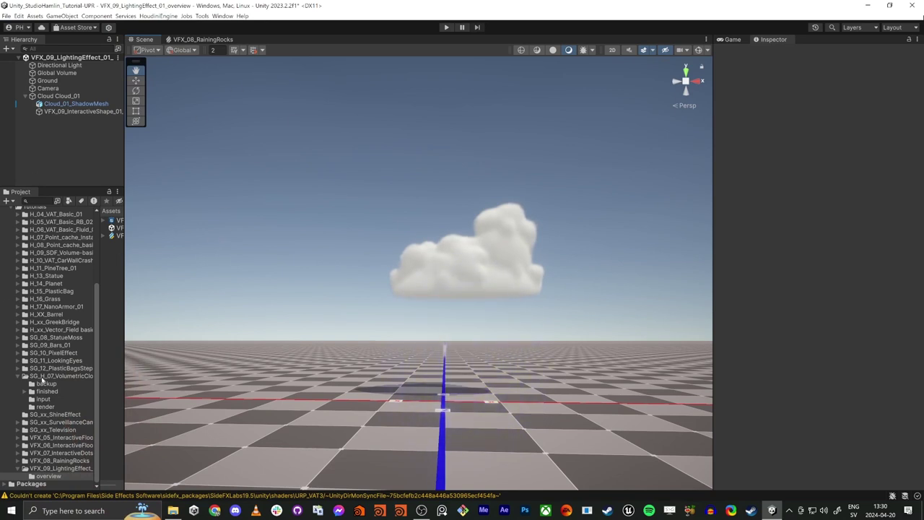
- Open the VFX_09_LightingEffect_01 scene without saving the changes made to the overview scene
{"action": "left_click", "coordinate": [49, 468]}
{"action": "double_click", "coordinate": [118, 229]}
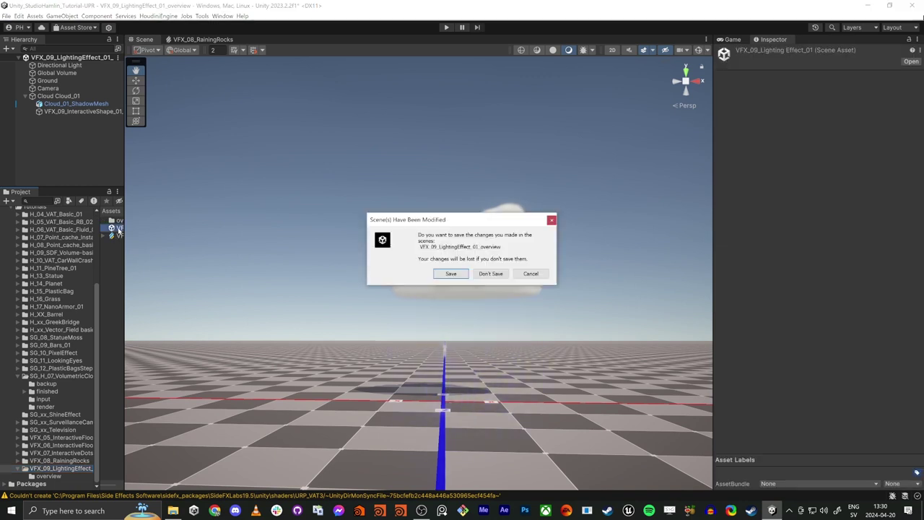
{"action": "left_click", "coordinate": [490, 273]}
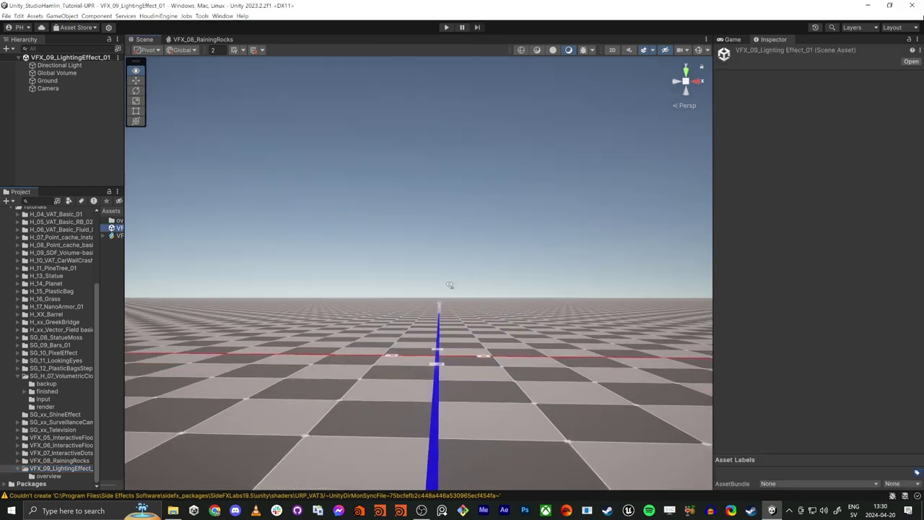
{"action": "right_click_drag", "start_coordinate": [449, 284], "coordinate": [425, 302]}
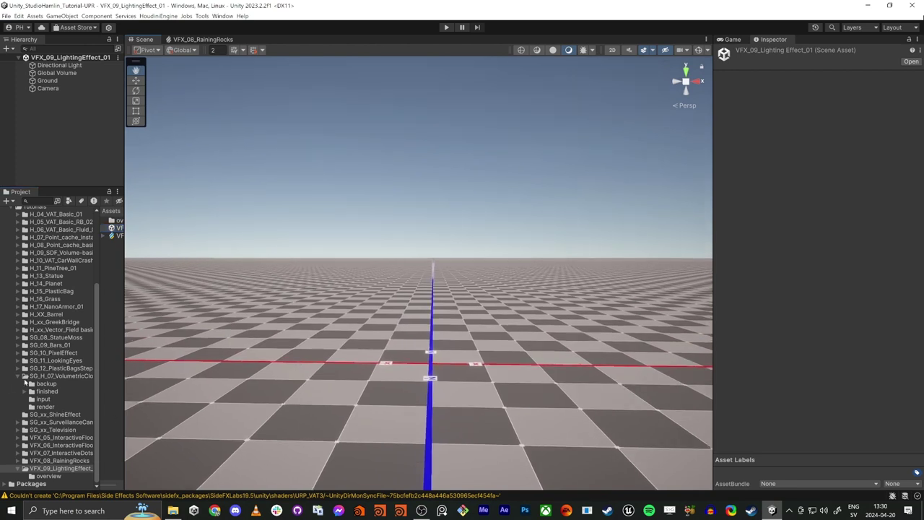
- Load the SG_07_VolumetricClouds_01 scene from the volumetric clouds tutorial folder alongside the open scene
{"action": "left_click", "coordinate": [42, 378]}
{"action": "left_click_drag", "start_coordinate": [124, 371], "coordinate": [171, 365]}
{"action": "left_click_drag", "start_coordinate": [141, 321], "coordinate": [90, 142]}
- Transfer the Cloud Cloud_01 object from the volumetric clouds scene into the VFX_09_LightingEffect_01 scene
{"action": "middle_click_drag", "start_coordinate": [456, 231], "coordinate": [434, 262]}
{"action": "left_click_drag", "start_coordinate": [434, 262], "coordinate": [436, 279], "text": "alt"}
{"action": "scroll", "coordinate": [433, 270], "scroll_direction": "up", "scroll_amount": 3}
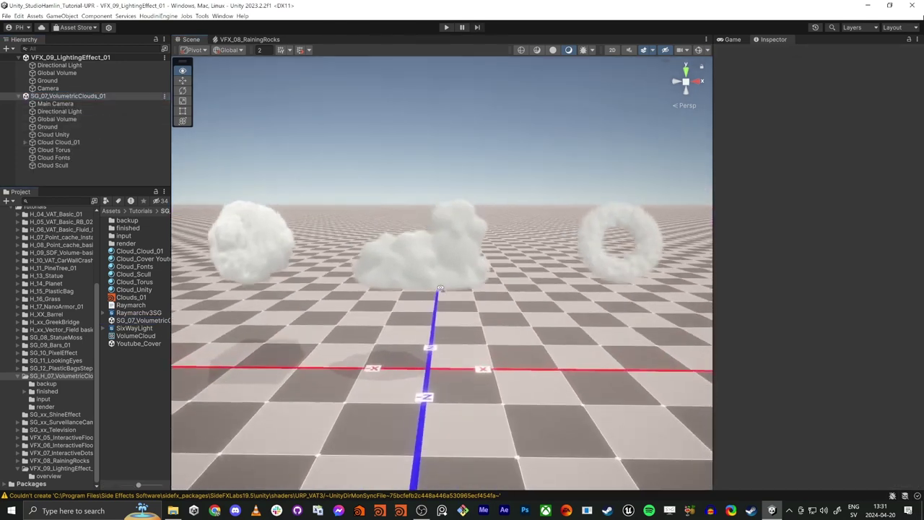
{"action": "middle_click_drag", "start_coordinate": [418, 231], "coordinate": [393, 224]}
{"action": "key", "text": "e"}
{"action": "left_click", "coordinate": [414, 270]}
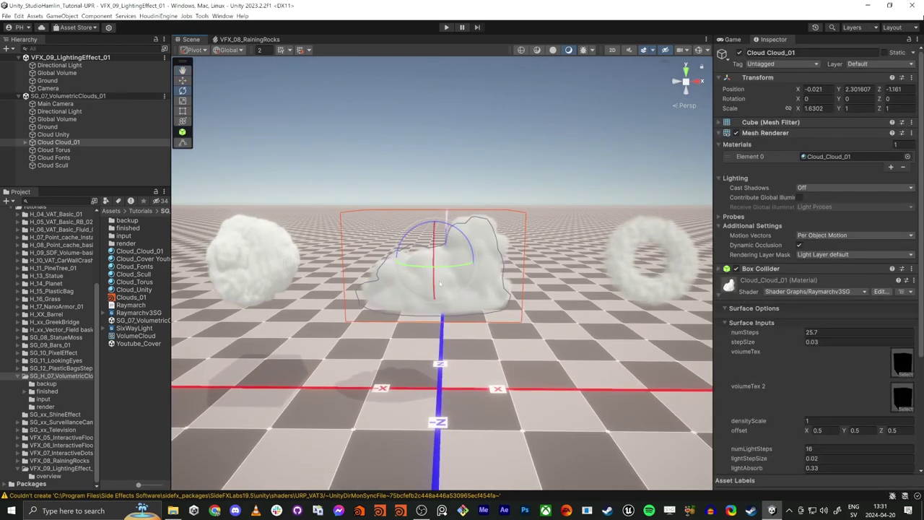
{"action": "left_click_drag", "start_coordinate": [37, 144], "coordinate": [56, 84]}
- Remove the SG_07_VolumetricClouds_01 scene from the hierarchy without saving its changes
{"action": "left_click", "coordinate": [65, 103]}
{"action": "right_click", "coordinate": [63, 104]}
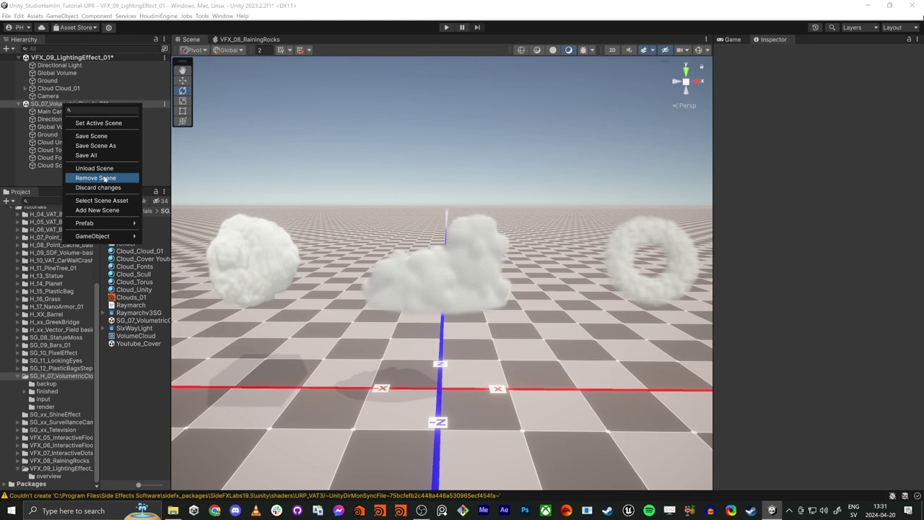
{"action": "left_click", "coordinate": [106, 178]}
{"action": "left_click", "coordinate": [480, 274]}
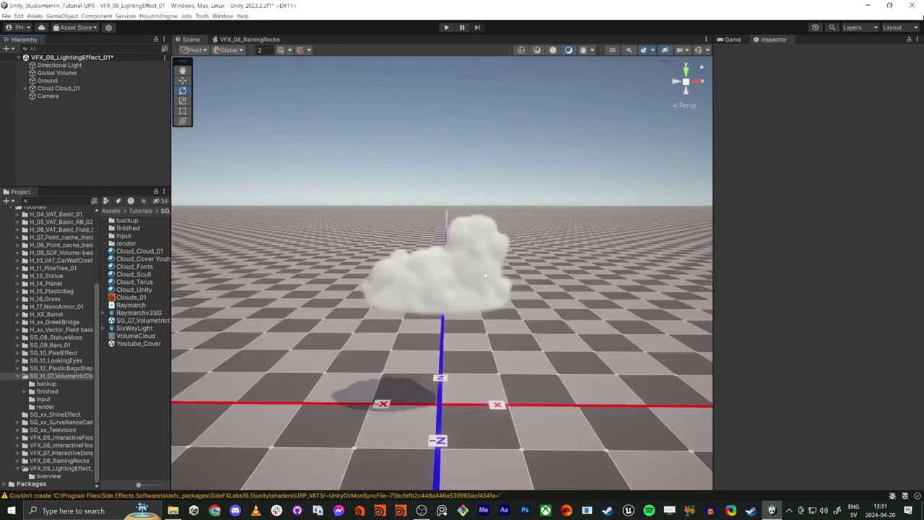
- Set the position of Cloud Cloud_01 to X 0, Y 2, Z 0
{"action": "key", "text": "s"}
{"action": "right_click_drag", "start_coordinate": [370, 210], "coordinate": [378, 189]}
{"action": "key", "text": "s"}
{"action": "key", "text": "q"}
{"action": "key", "text": "w"}
{"action": "left_click", "coordinate": [392, 199]}
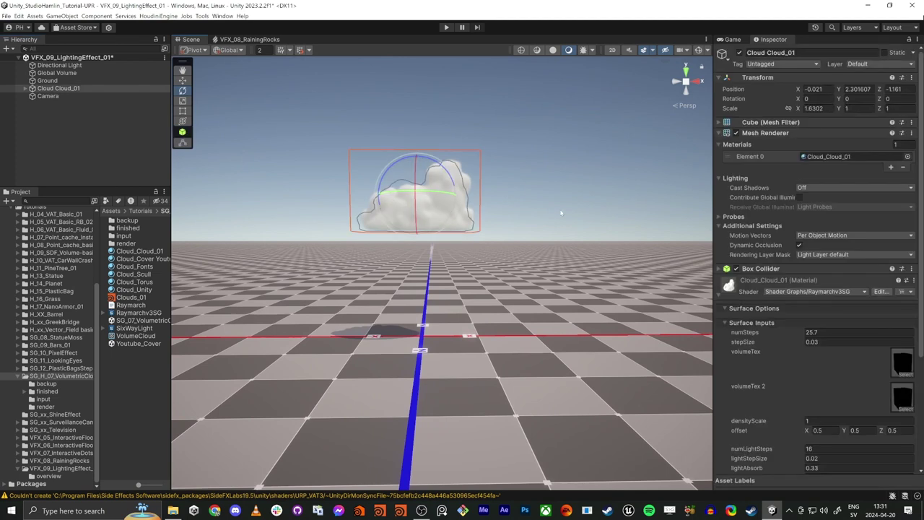
{"action": "type", "text": "0"}
{"action": "key", "text": "Tab"}
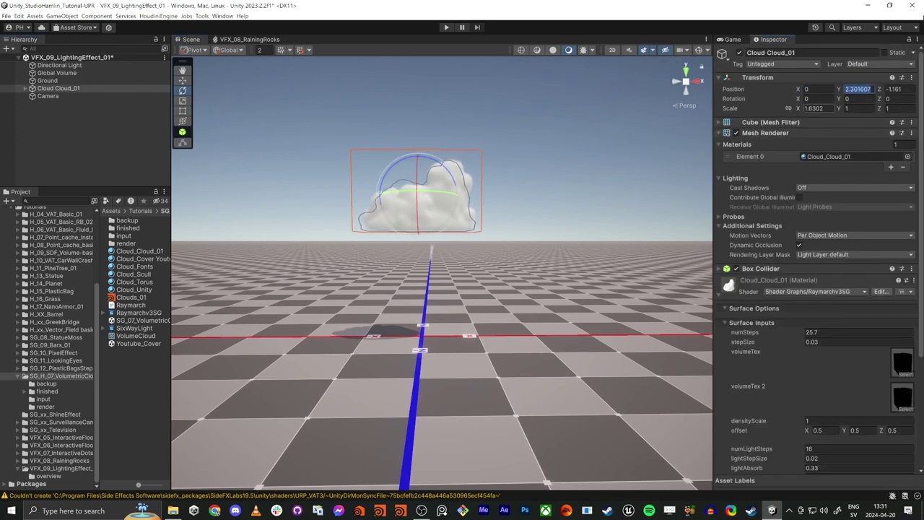
{"action": "type", "text": "2"}
{"action": "key", "text": "Tab"}
{"action": "type", "text": "0"}
{"action": "left_click", "coordinate": [93, 151]}
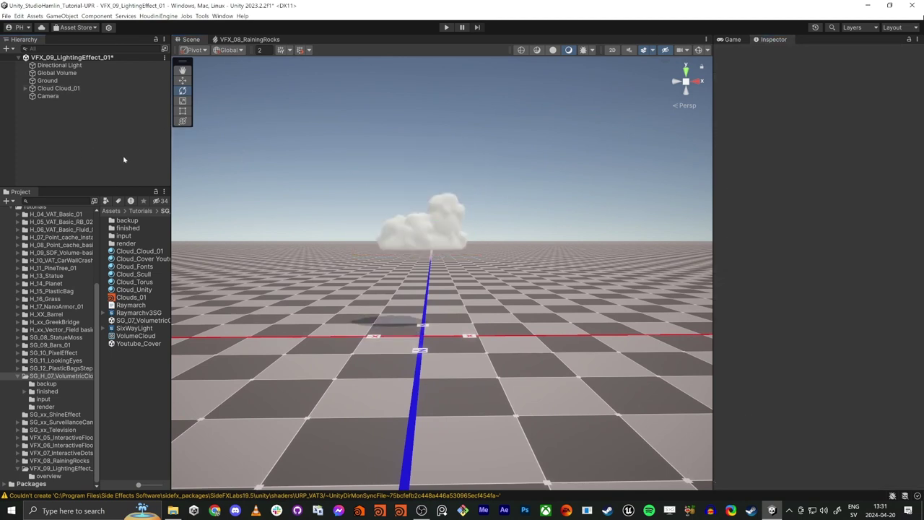
- Delete the existing VFX_09_LightingEffect_01 visual effect asset from the VFX_09_LightingEffect_01 tutorial folder
{"action": "key", "text": "w"}
{"action": "right_click_drag", "start_coordinate": [306, 221], "coordinate": [324, 203]}
{"action": "key", "text": "q"}
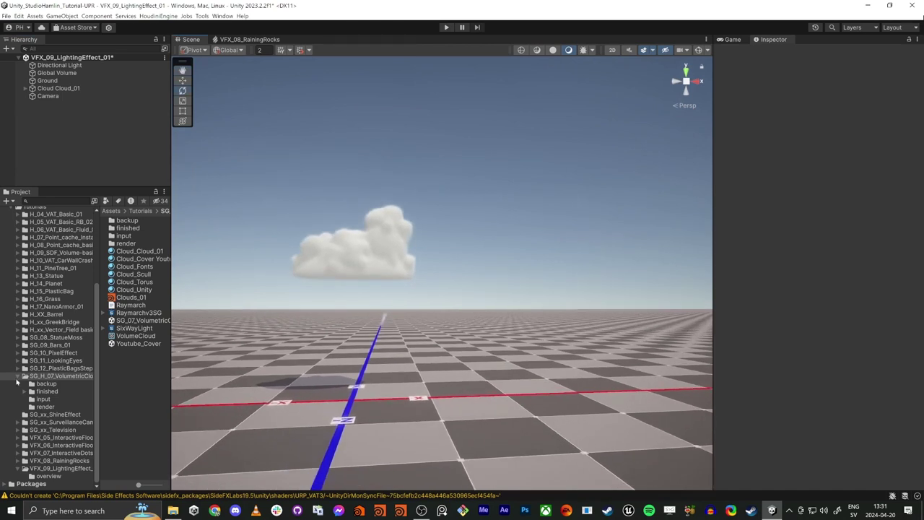
{"action": "left_click", "coordinate": [18, 376]}
{"action": "left_click", "coordinate": [53, 470]}
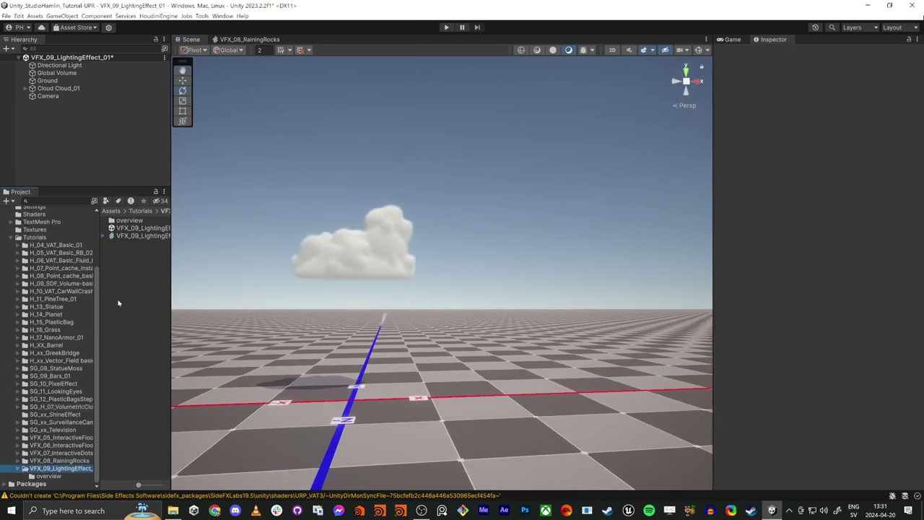
{"action": "left_click_drag", "start_coordinate": [170, 282], "coordinate": [266, 282]}
{"action": "left_click", "coordinate": [159, 236]}
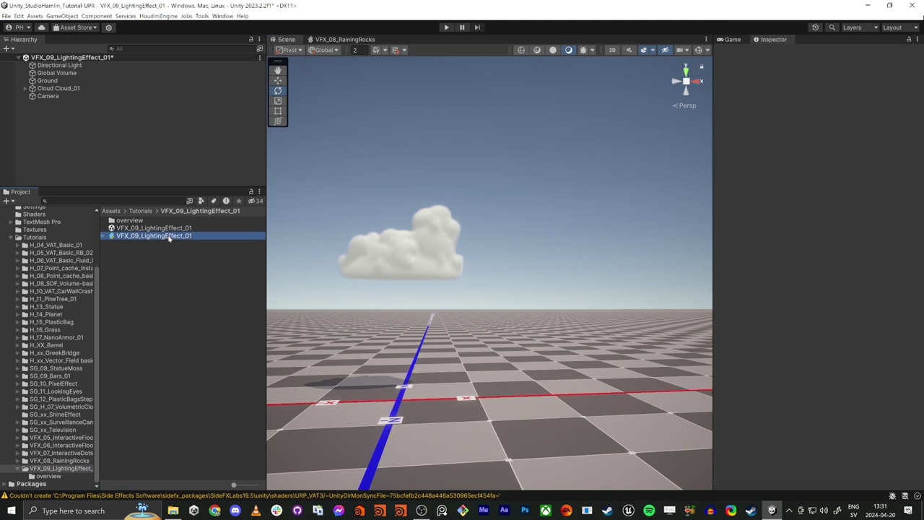
{"action": "key", "text": "Delete"}
{"action": "key", "text": "Return"}
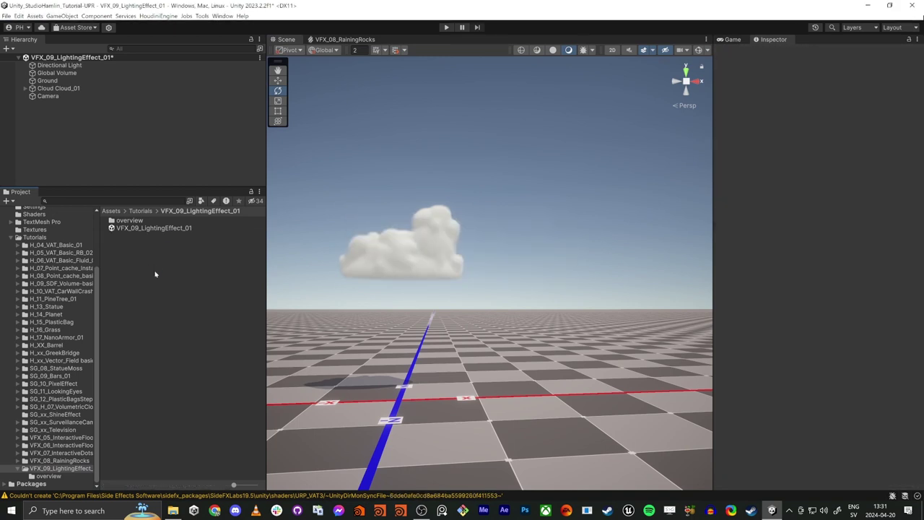
- Create a visual effect graph from the Simple Trail template in this folder and name it VFX_09_LightingEffect_01
{"action": "right_click", "coordinate": [148, 227]}
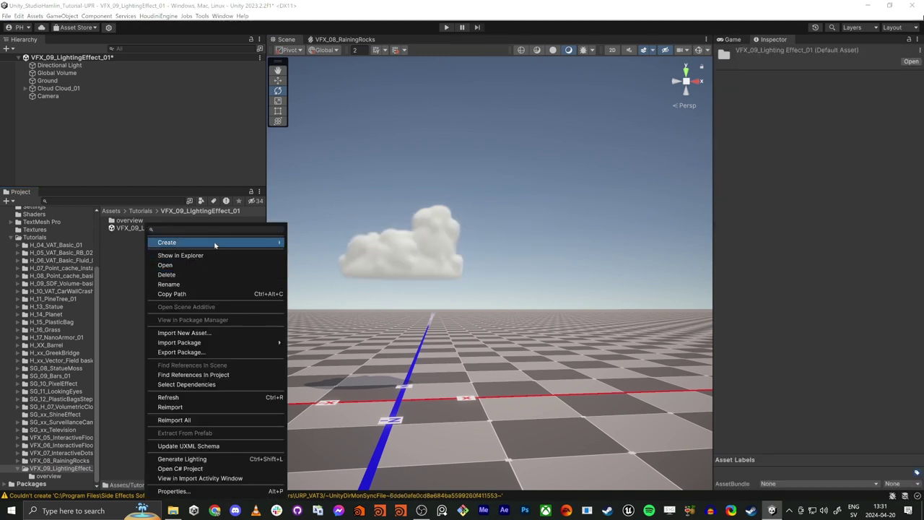
{"action": "left_click", "coordinate": [277, 243]}
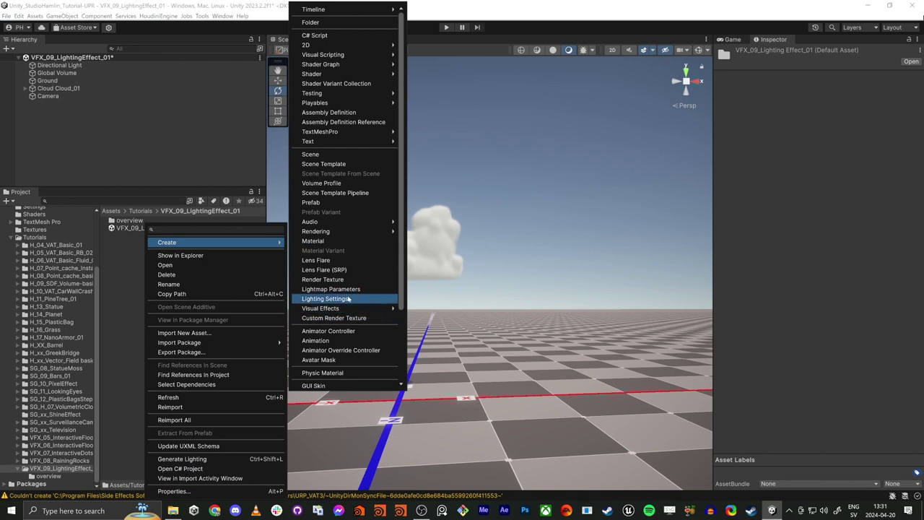
{"action": "mouse_move", "coordinate": [339, 311]}
{"action": "left_click", "coordinate": [458, 312]}
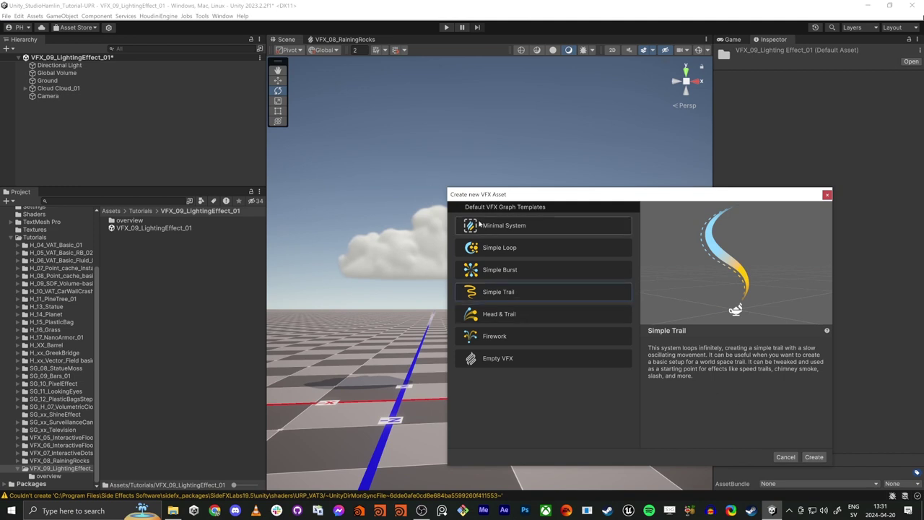
{"action": "double_click", "coordinate": [501, 292]}
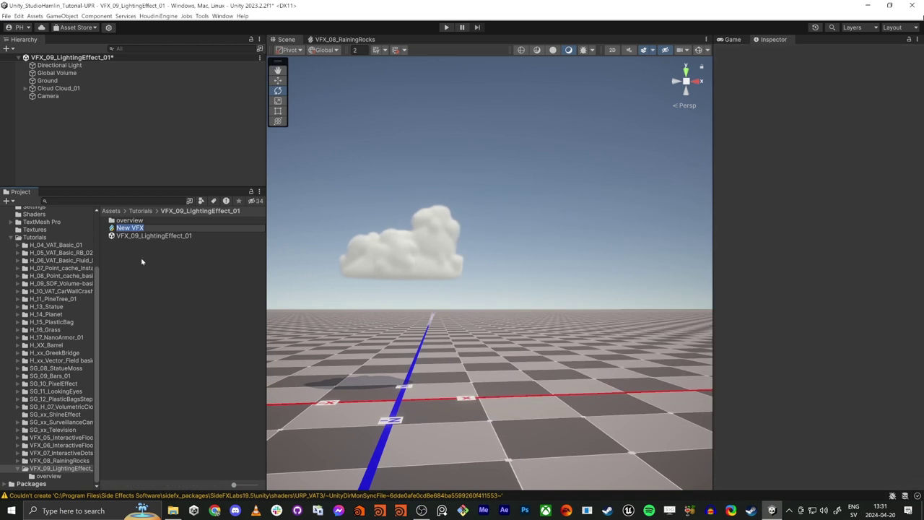
{"action": "type", "text": "VFX_09_LightingEffect_01"}
{"action": "key", "text": "Return"}
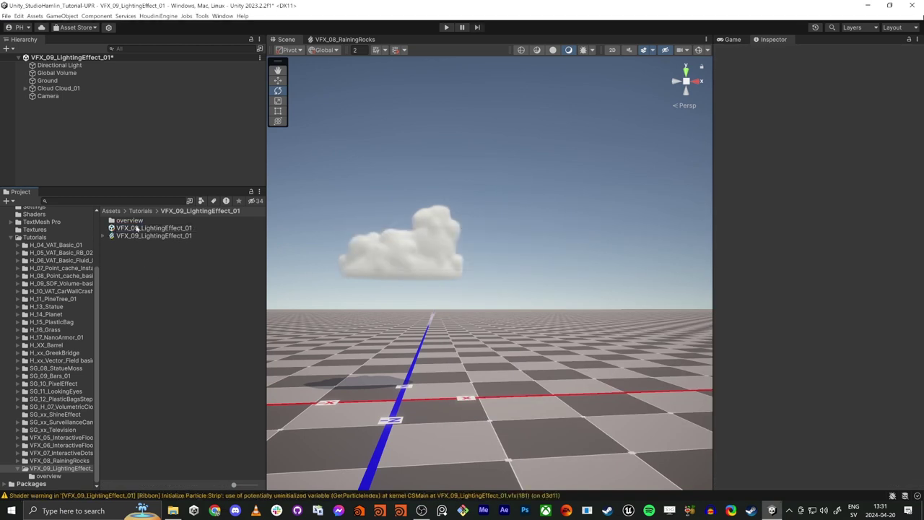
- Add the VFX_09_LightingEffect_01 effect to the scene at the origin and open its graph for editing
{"action": "left_click_drag", "start_coordinate": [141, 236], "coordinate": [93, 141]}
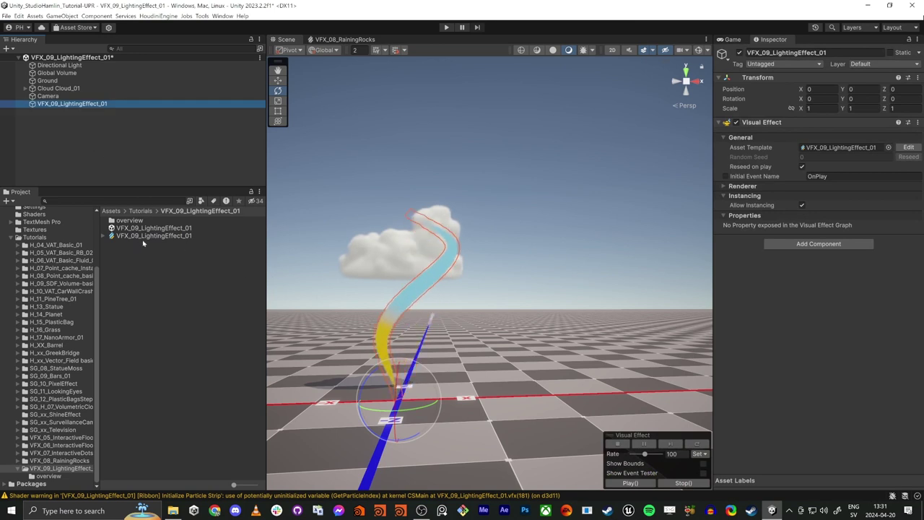
{"action": "left_click", "coordinate": [173, 235]}
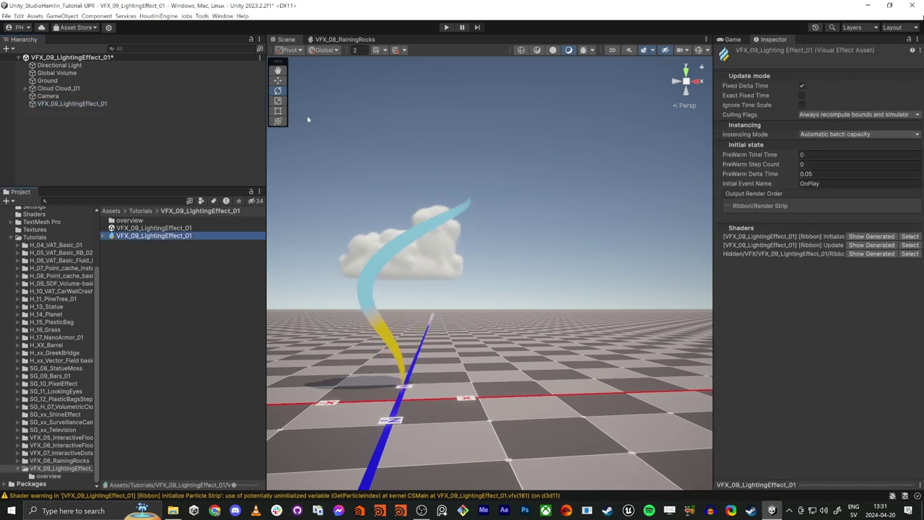
{"action": "double_click", "coordinate": [155, 238]}
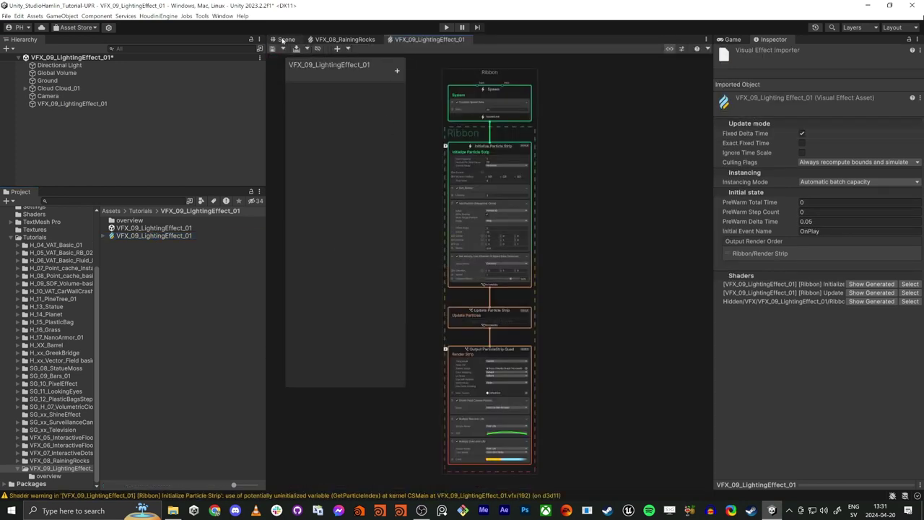
- Dock the Scene view below the Inspector, enlarge it, and frame the lightning effect together with the cloud
{"action": "left_click_drag", "start_coordinate": [285, 39], "coordinate": [799, 332]}
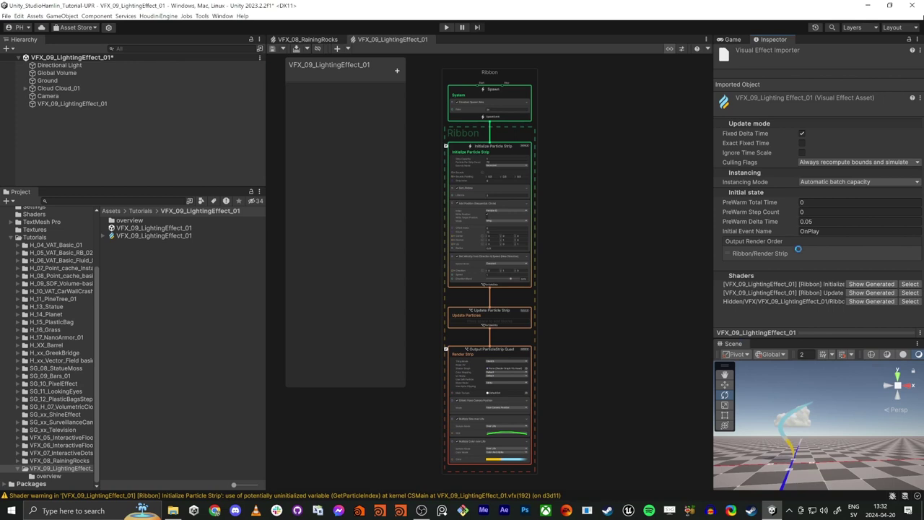
{"action": "left_click", "coordinate": [796, 435]}
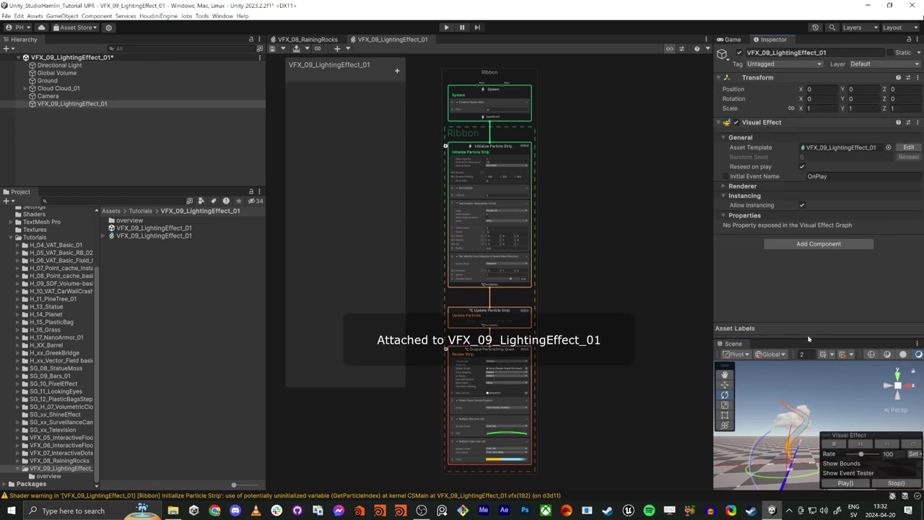
{"action": "left_click_drag", "start_coordinate": [808, 340], "coordinate": [808, 215]}
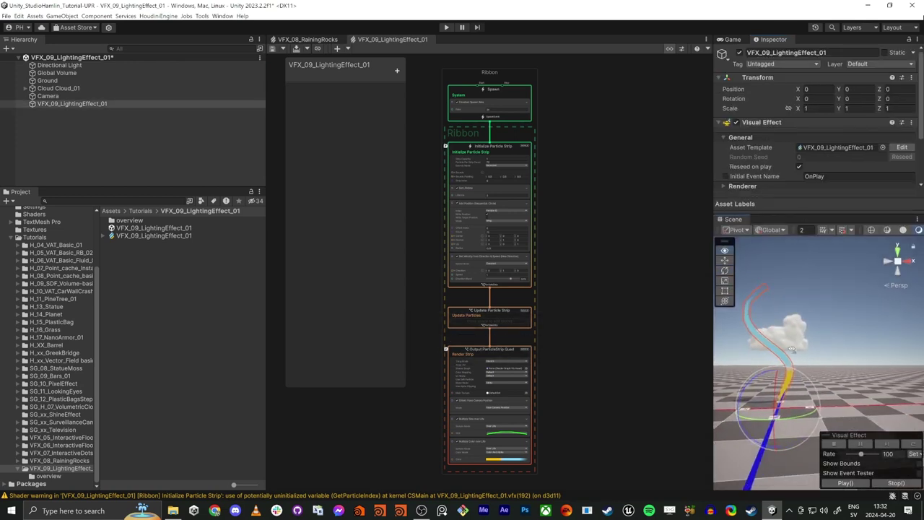
{"action": "right_click_drag", "start_coordinate": [779, 338], "coordinate": [834, 445]}
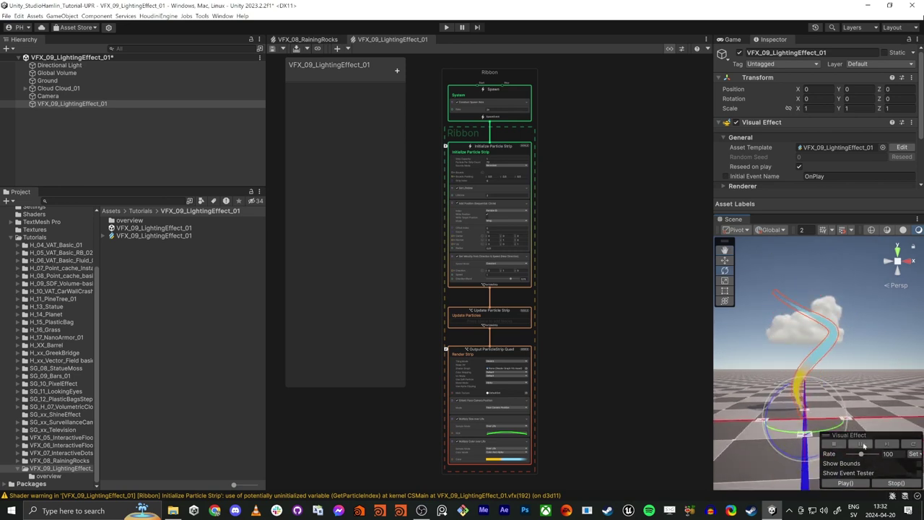
- Collapse the Visual Effect overlay in the Scene view, dock it beneath the transform tools, and deselect the effect object
{"action": "left_click_drag", "start_coordinate": [821, 437], "coordinate": [914, 485]}
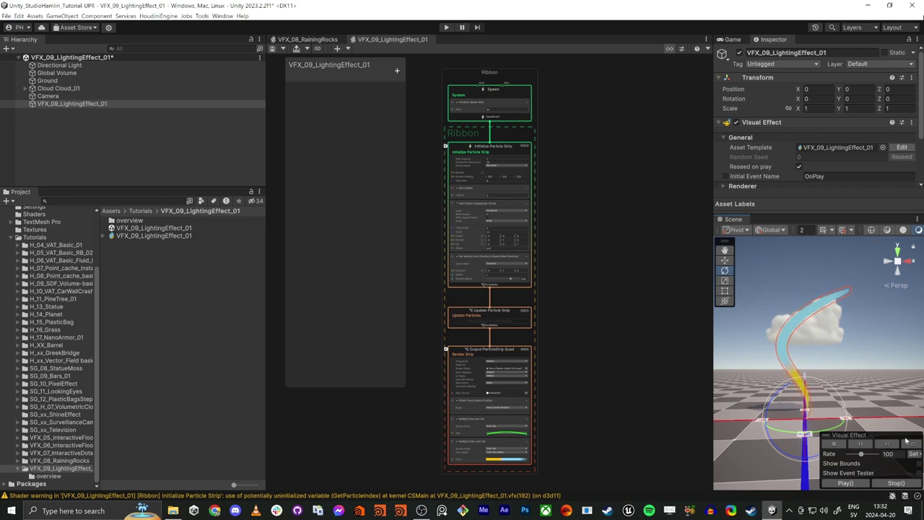
{"action": "left_click_drag", "start_coordinate": [889, 436], "coordinate": [911, 454]}
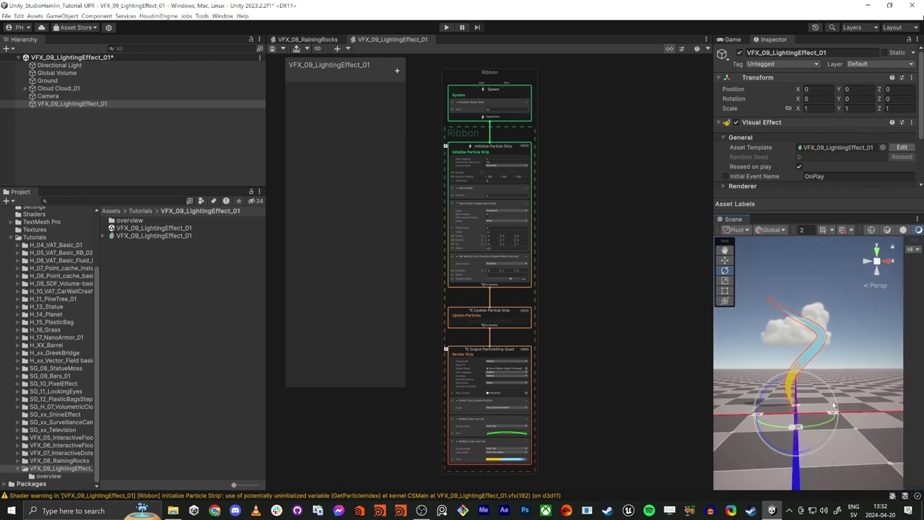
{"action": "left_click_drag", "start_coordinate": [908, 248], "coordinate": [855, 430]}
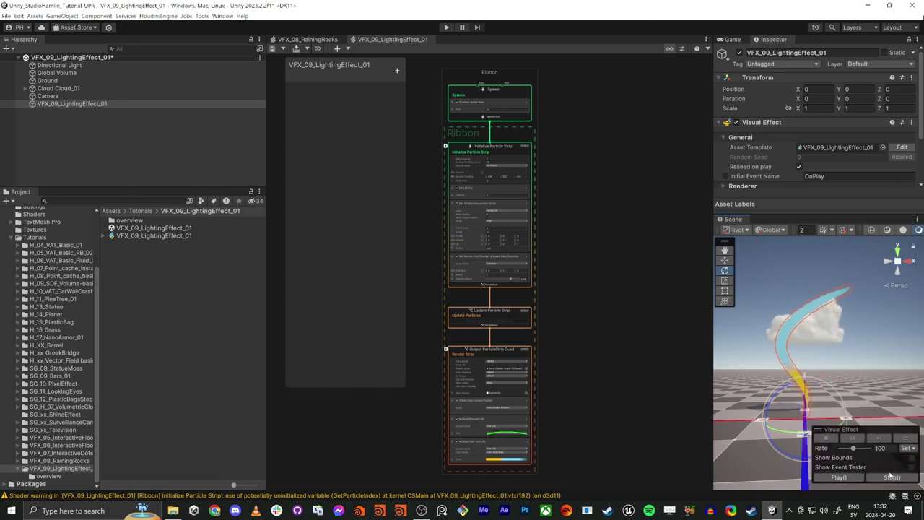
{"action": "right_click", "coordinate": [820, 430]}
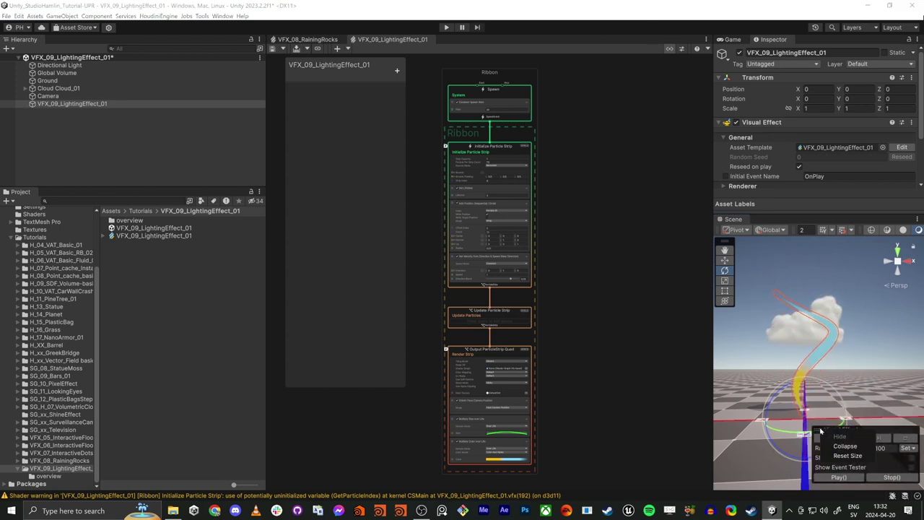
{"action": "left_click", "coordinate": [845, 447]}
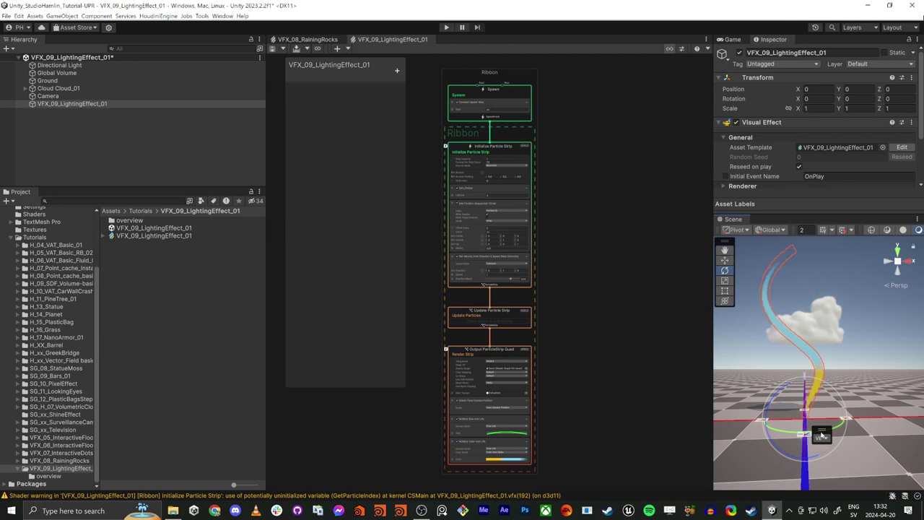
{"action": "left_click_drag", "start_coordinate": [821, 435], "coordinate": [724, 315]}
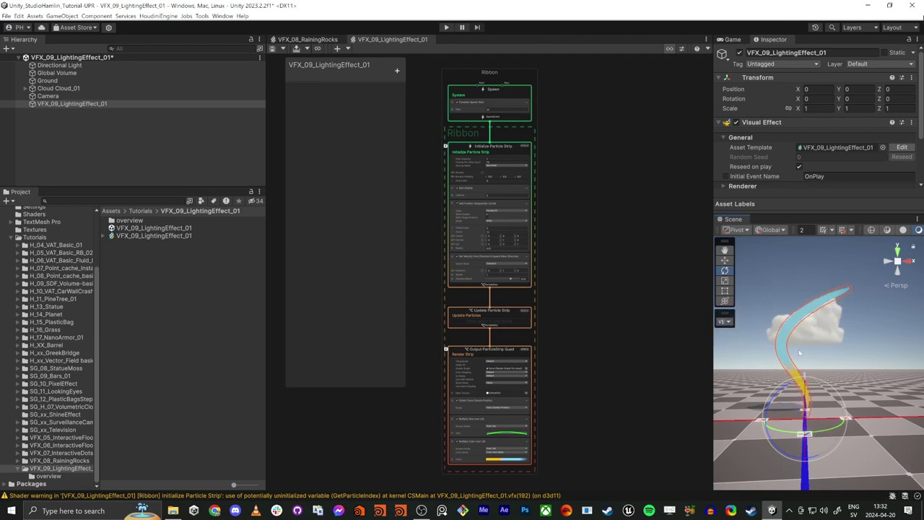
{"action": "left_click", "coordinate": [150, 152]}
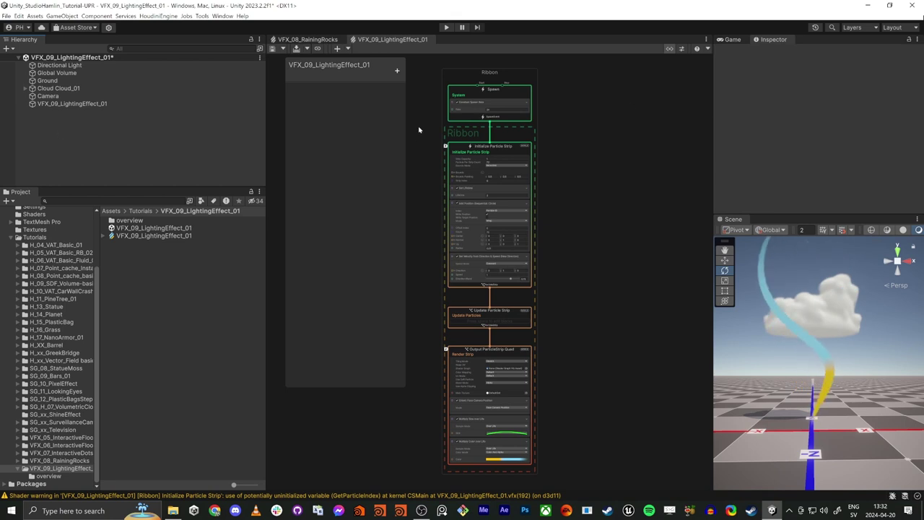
- Delete the Constant Spawn Rate block from the Spawn context
{"action": "middle_click_drag", "start_coordinate": [526, 209], "coordinate": [615, 284]}
{"action": "scroll", "coordinate": [534, 168], "scroll_direction": "up", "scroll_amount": 5}
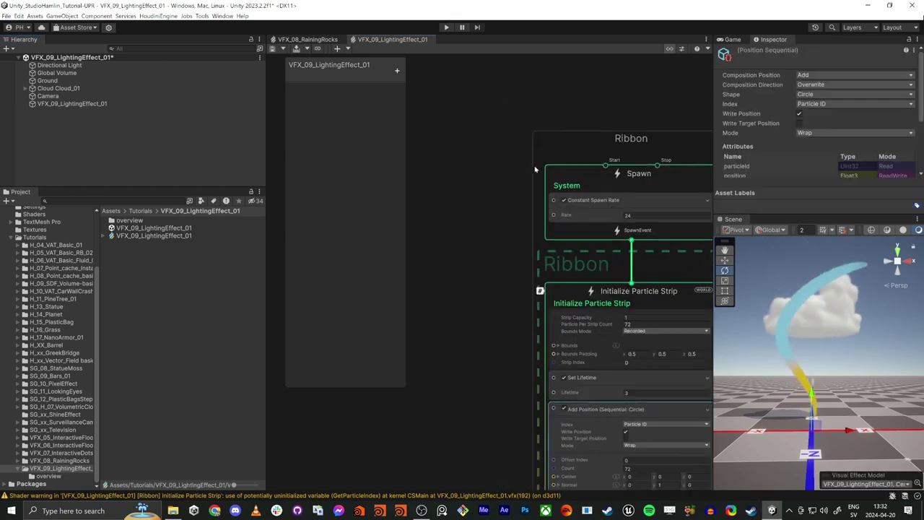
{"action": "left_click", "coordinate": [585, 204]}
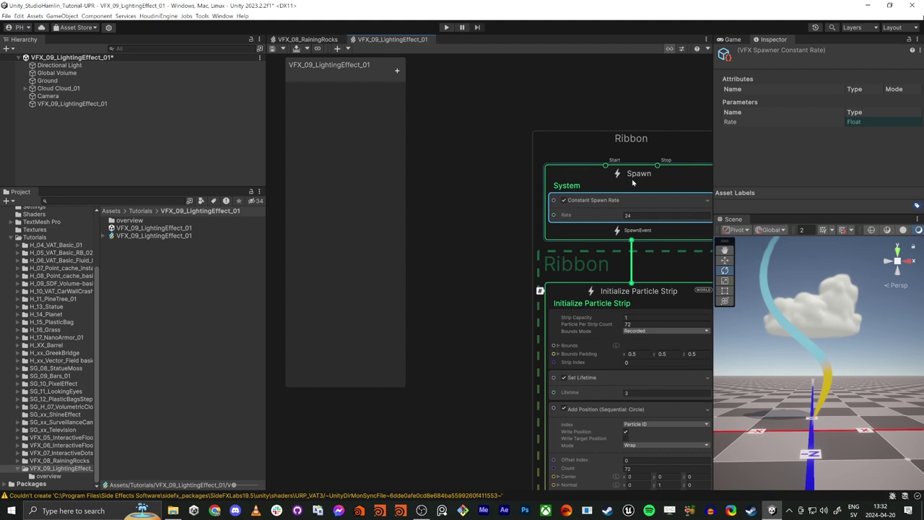
{"action": "key", "text": "Delete"}
- Delete the Add Position (Sequential: Circle) and Set Velocity from Direction & Speed blocks from Initialize Particle Strip
{"action": "middle_click_drag", "start_coordinate": [519, 282], "coordinate": [476, 162]}
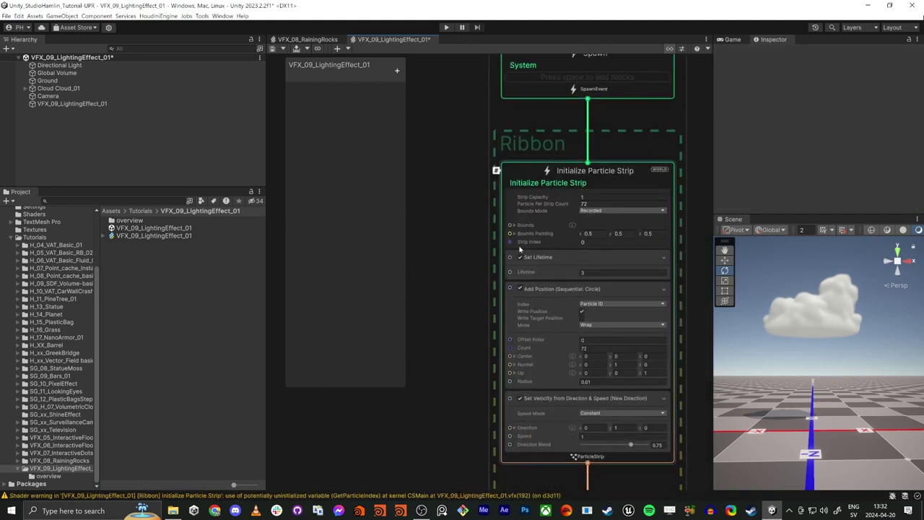
{"action": "left_click", "coordinate": [548, 257]}
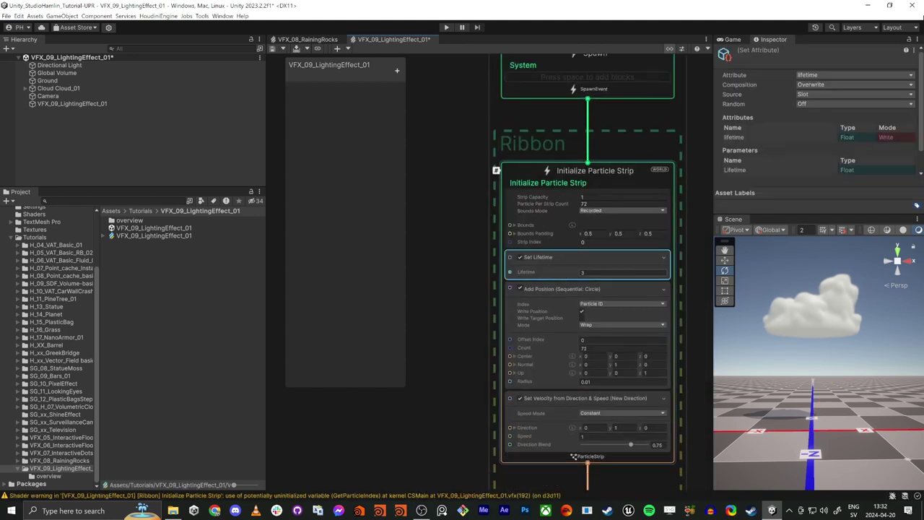
{"action": "left_click", "coordinate": [559, 290]}
{"action": "key", "text": "Delete"}
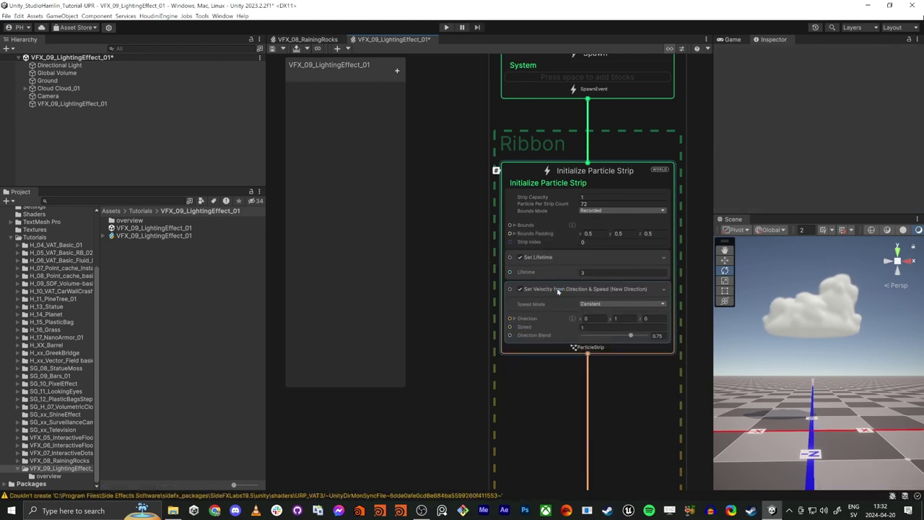
{"action": "left_click", "coordinate": [565, 296]}
{"action": "key", "text": "Delete"}
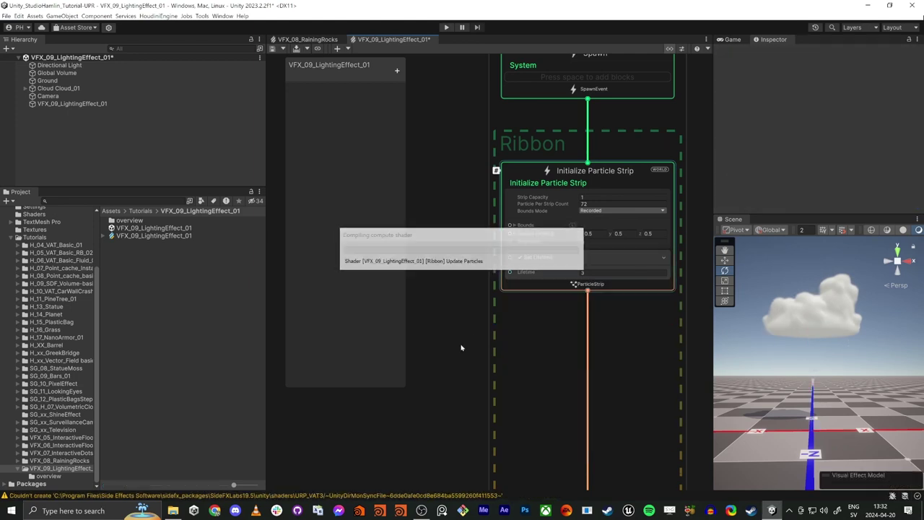
- Look over the remaining ribbon contexts and widen the graph area by narrowing the Hierarchy and Project panels
{"action": "middle_click_drag", "start_coordinate": [433, 377], "coordinate": [415, 106]}
{"action": "mouse_move", "coordinate": [470, 333]}
{"action": "middle_mouse_down"}
{"action": "mouse_move", "coordinate": [496, 174]}
{"action": "mouse_move", "coordinate": [515, 294]}
{"action": "mouse_move", "coordinate": [474, 159]}
{"action": "middle_mouse_up"}
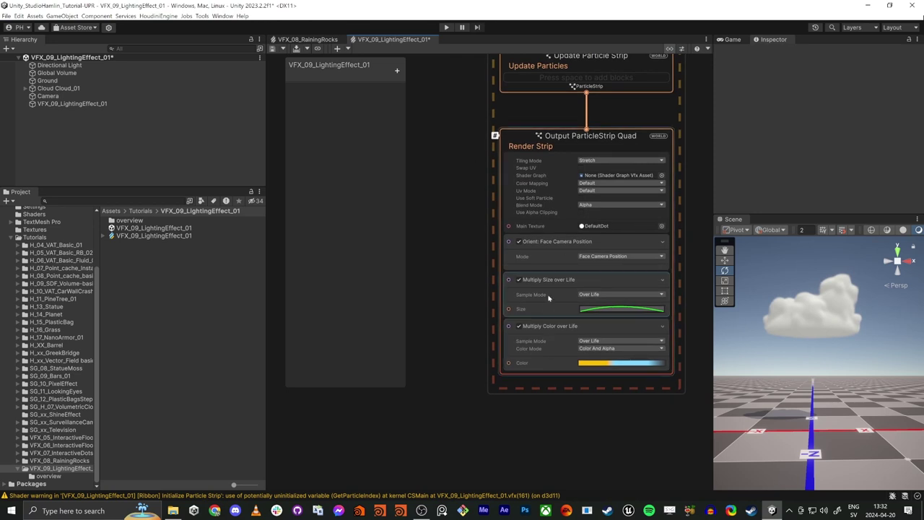
{"action": "middle_click_drag", "start_coordinate": [433, 71], "coordinate": [517, 291]}
{"action": "scroll", "coordinate": [517, 291], "scroll_direction": "down", "scroll_amount": 2}
{"action": "middle_click_drag", "start_coordinate": [503, 232], "coordinate": [479, 263]}
{"action": "left_click_drag", "start_coordinate": [264, 264], "coordinate": [141, 264]}
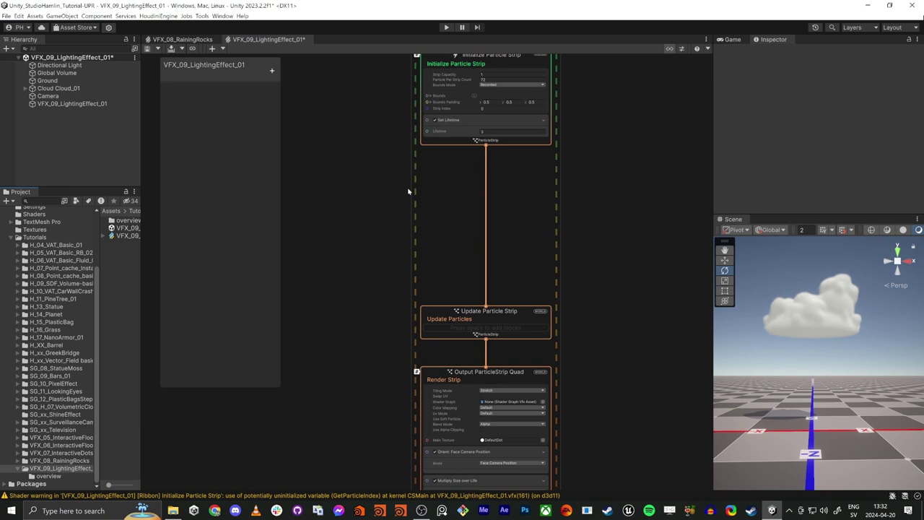
{"action": "scroll", "coordinate": [505, 243], "scroll_direction": "down", "scroll_amount": 3}
{"action": "middle_click_drag", "start_coordinate": [511, 255], "coordinate": [528, 212]}
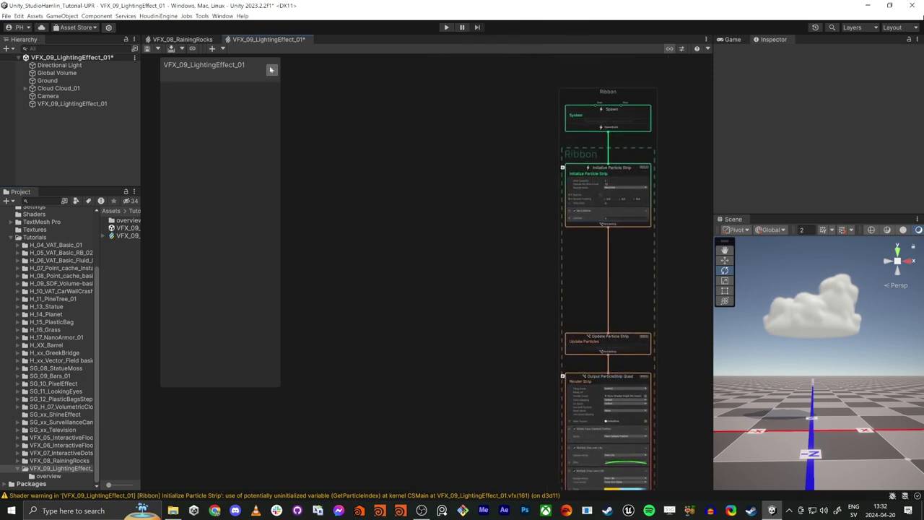
- Add an int property named resolution to the graph's blackboard
{"action": "left_click", "coordinate": [271, 69]}
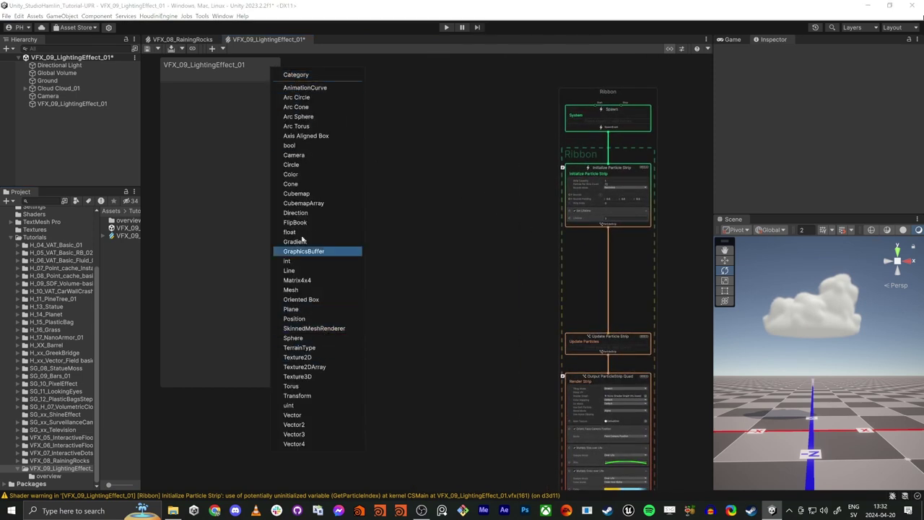
{"action": "left_click", "coordinate": [290, 262]}
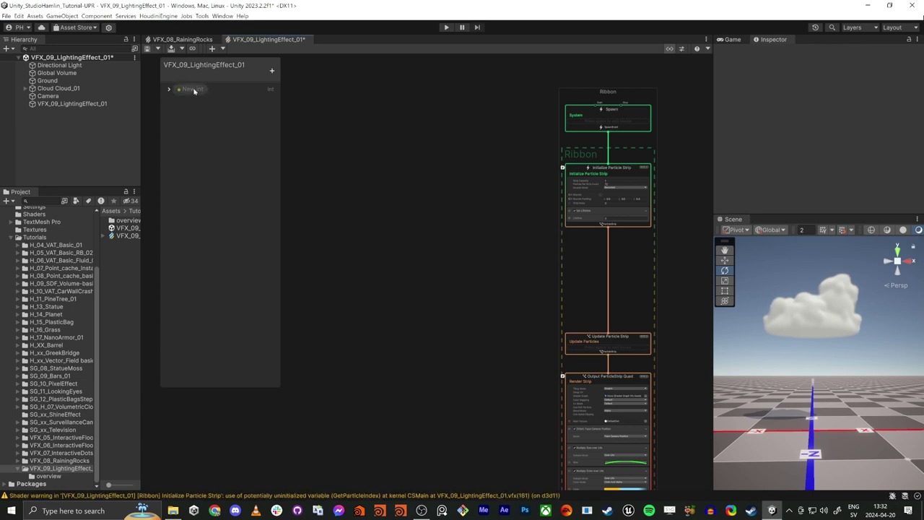
{"action": "double_click", "coordinate": [195, 91]}
{"action": "type", "text": "f"}
{"action": "type", "text": "esolu"}
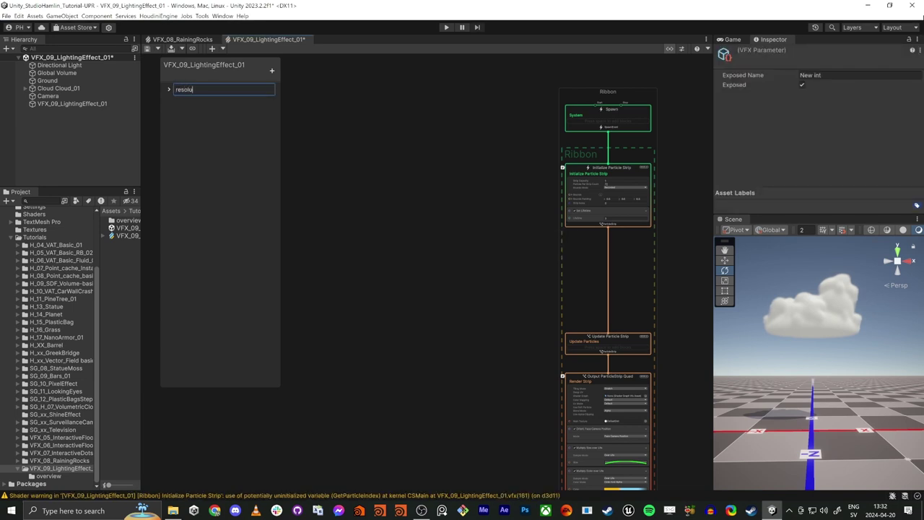
{"action": "type", "text": "tion"}
{"action": "key", "text": "Return"}
- Add a Vector3 property named start to the blackboard
{"action": "left_click", "coordinate": [272, 70]}
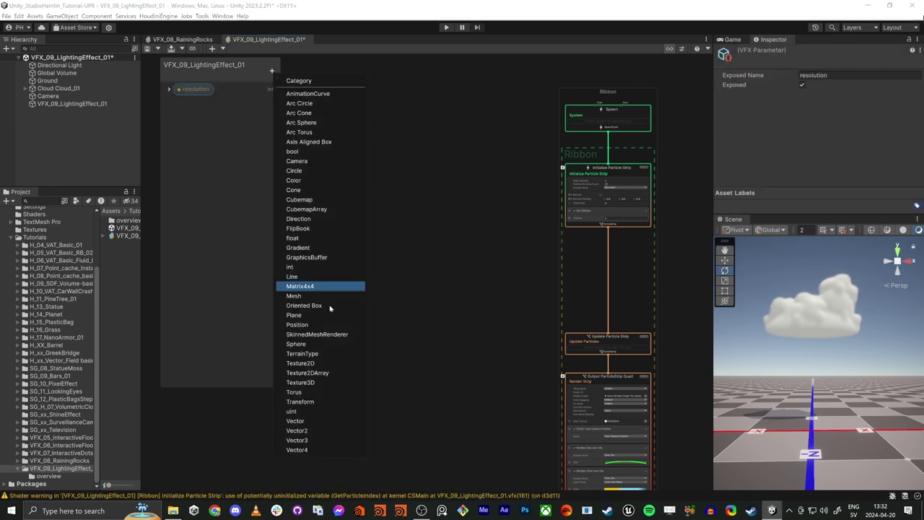
{"action": "left_click", "coordinate": [305, 438]}
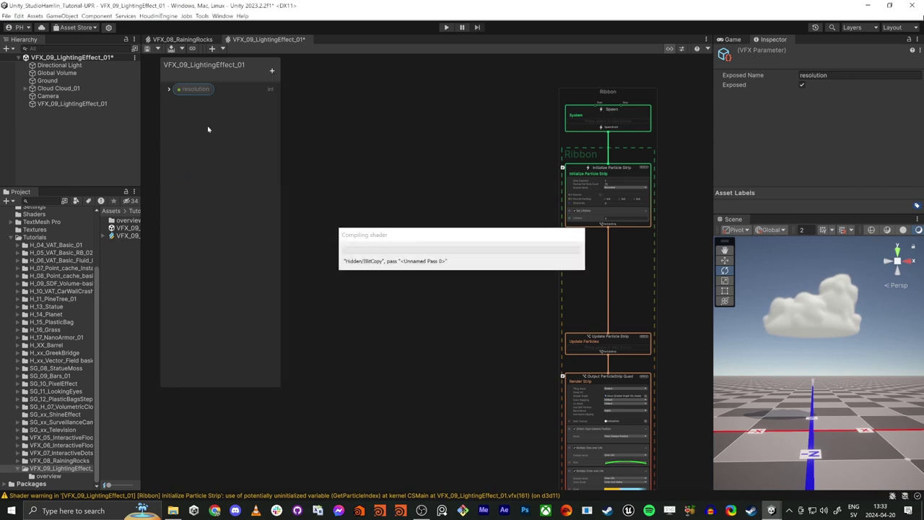
{"action": "type", "text": "start"}
{"action": "key", "text": "Return"}
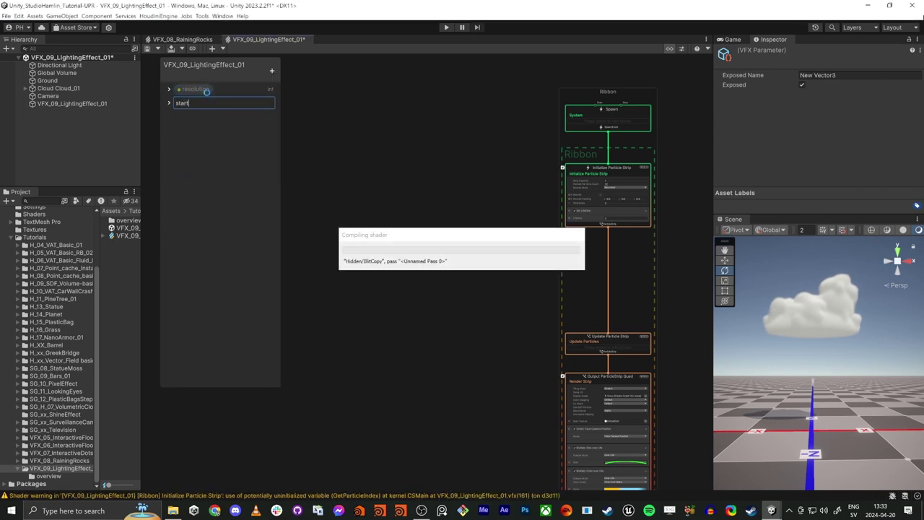
- Duplicate the start property and name the copy end
{"action": "key", "text": "ctrl+d"}
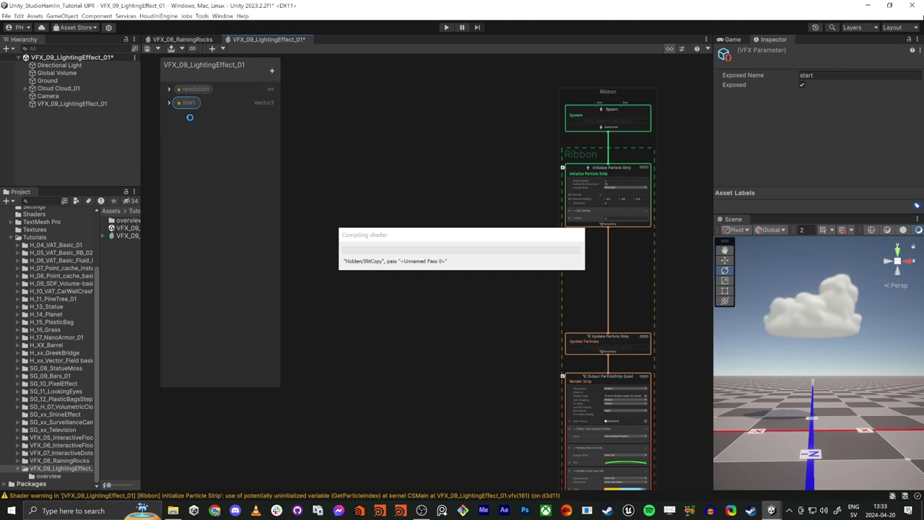
{"action": "type", "text": "en"}
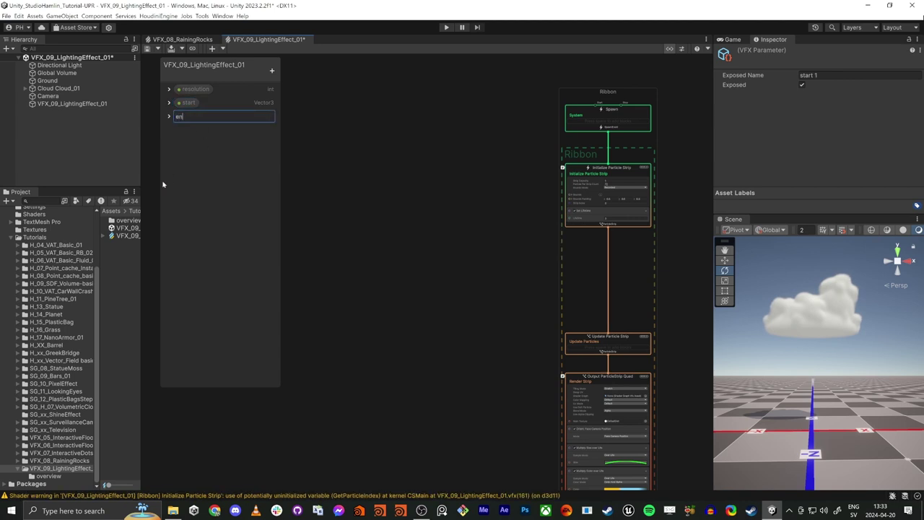
{"action": "type", "text": "d"}
{"action": "key", "text": "Return"}
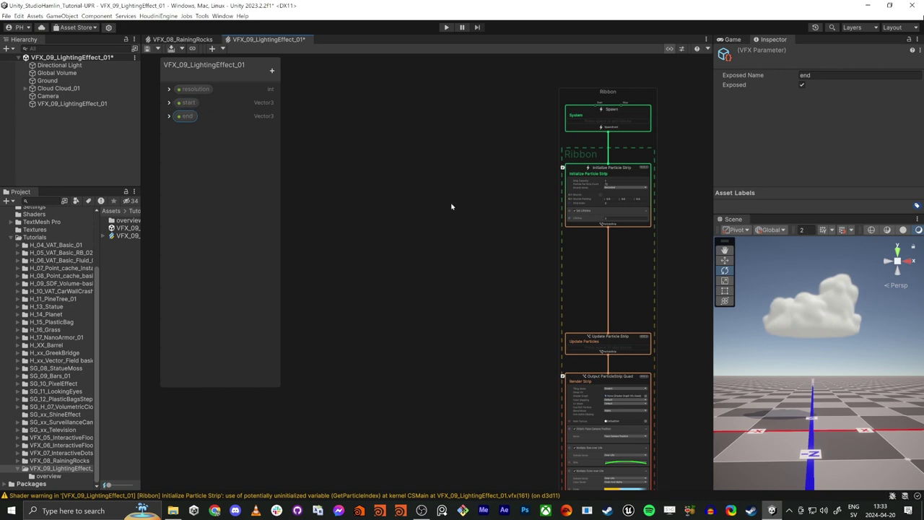
- Turn off Exposed for the resolution property and set its value to 15
{"action": "middle_click_drag", "start_coordinate": [451, 206], "coordinate": [355, 151]}
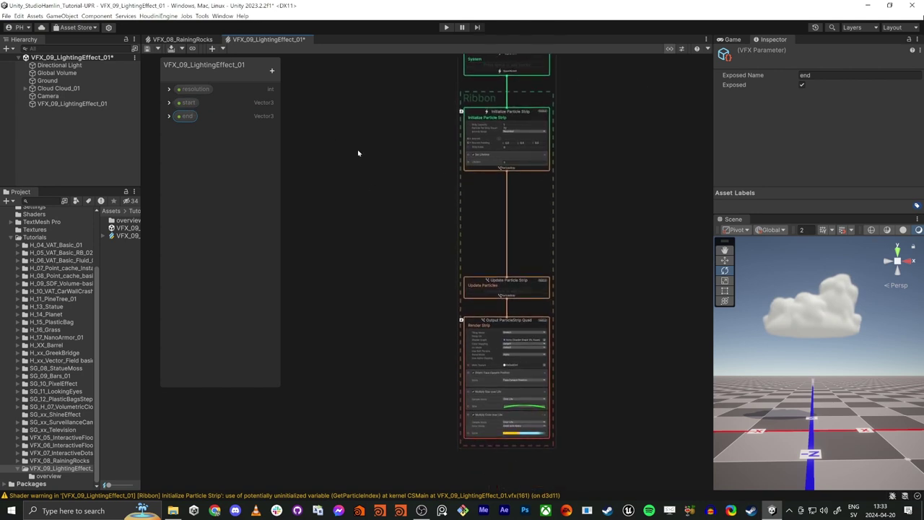
{"action": "scroll", "coordinate": [423, 295], "scroll_direction": "up", "scroll_amount": 5}
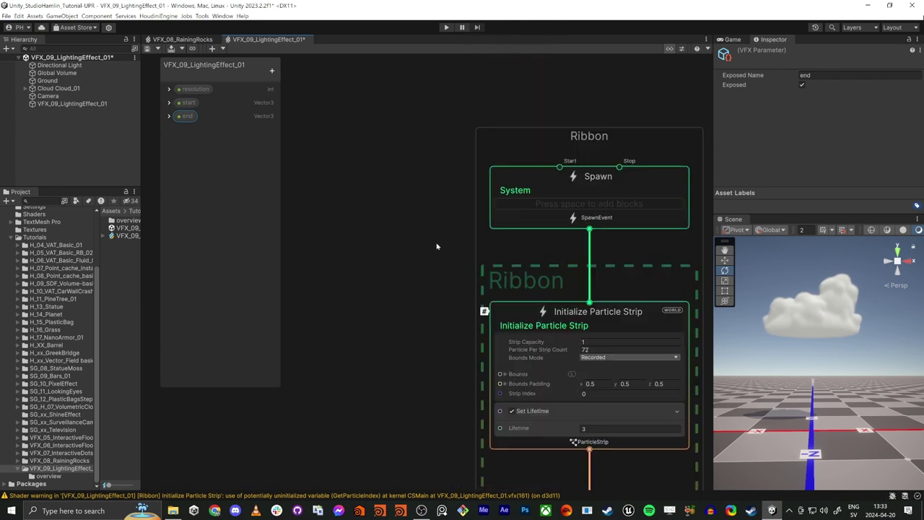
{"action": "scroll", "coordinate": [436, 246], "scroll_direction": "up", "scroll_amount": 3}
{"action": "scroll", "coordinate": [389, 340], "scroll_direction": "up", "scroll_amount": 3}
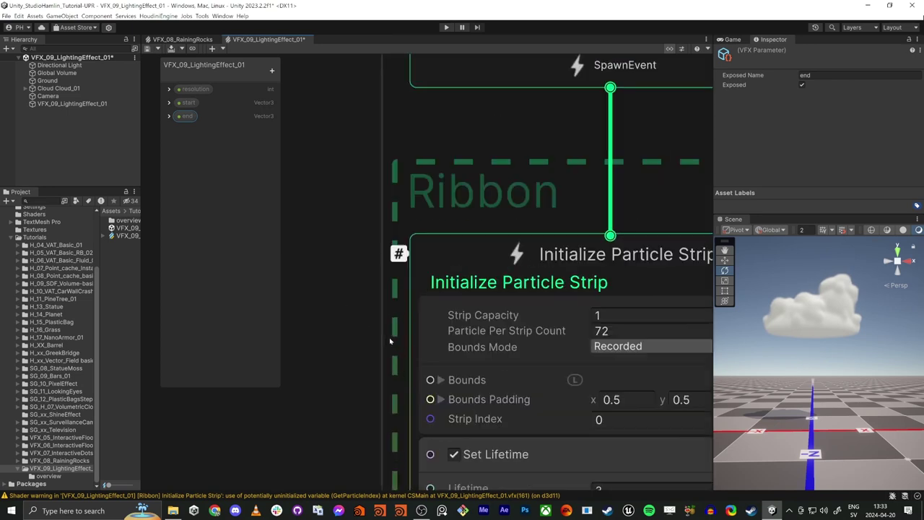
{"action": "scroll", "coordinate": [390, 340], "scroll_direction": "down", "scroll_amount": 1}
{"action": "middle_click_drag", "start_coordinate": [369, 253], "coordinate": [449, 248]}
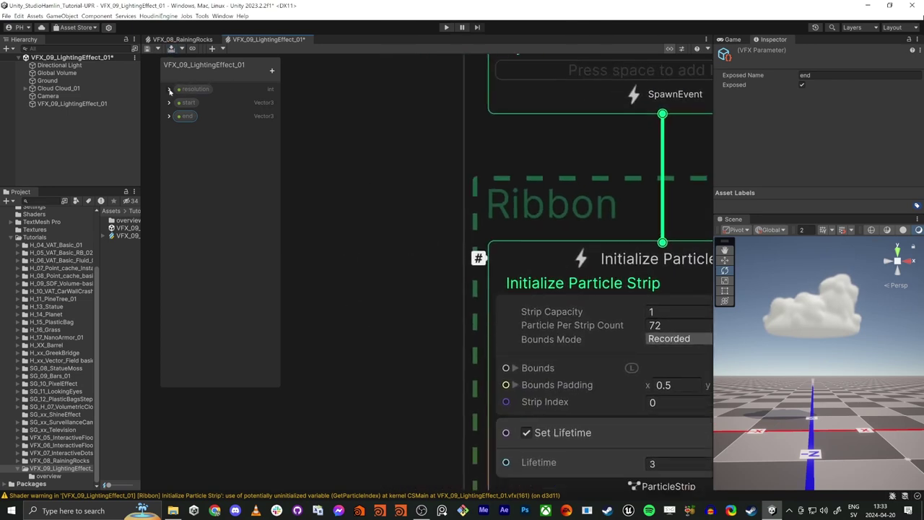
{"action": "left_click", "coordinate": [169, 91]}
{"action": "left_click", "coordinate": [195, 91]}
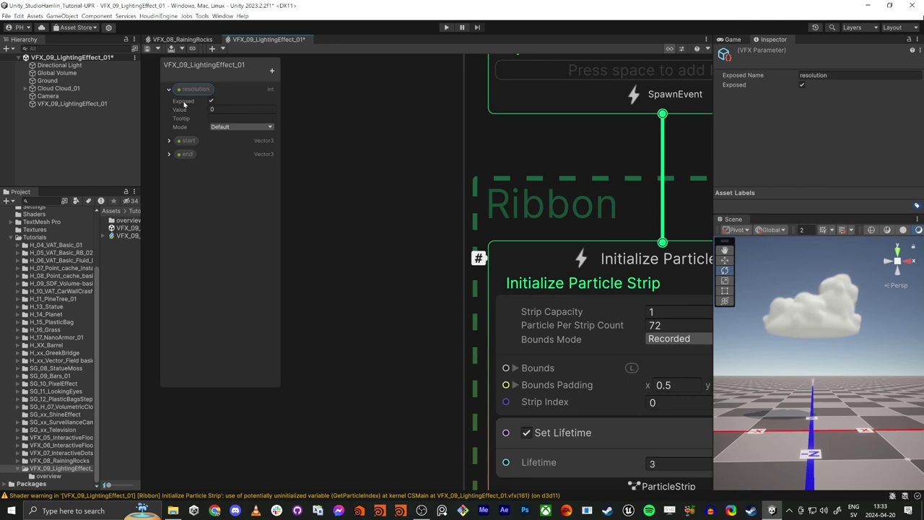
{"action": "left_click", "coordinate": [211, 101]}
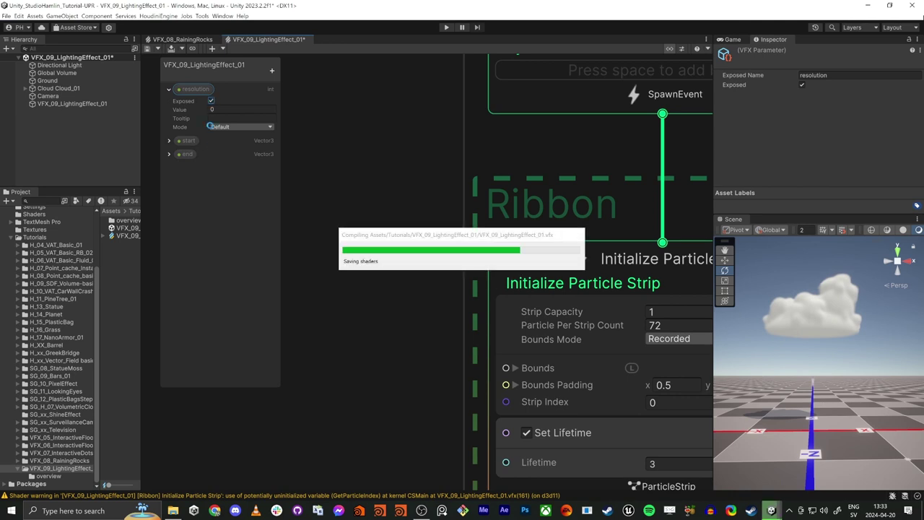
{"action": "left_click", "coordinate": [216, 109]}
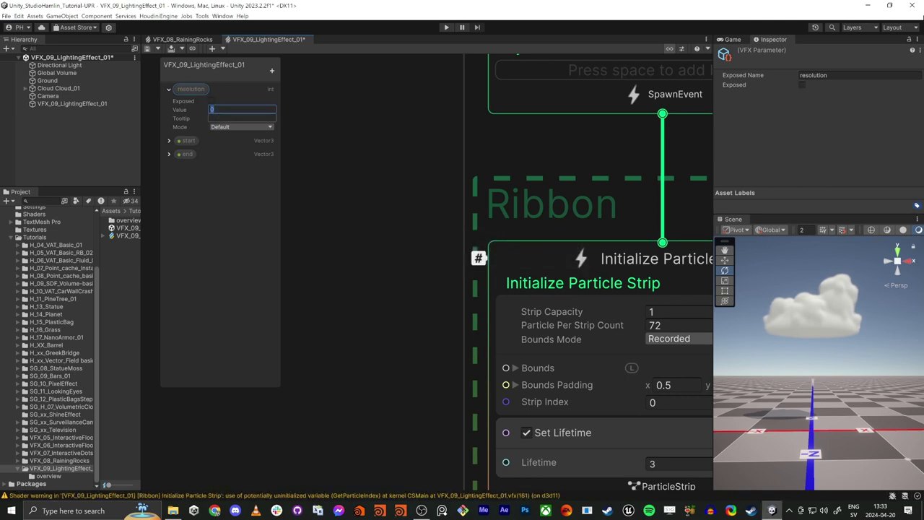
{"action": "key", "text": "Return"}
- Add a Periodic Burst block to the Spawn context
{"action": "middle_click_drag", "start_coordinate": [328, 181], "coordinate": [238, 362]}
{"action": "left_click", "coordinate": [487, 197]}
{"action": "key", "text": "space"}
{"action": "type", "text": "bur"}
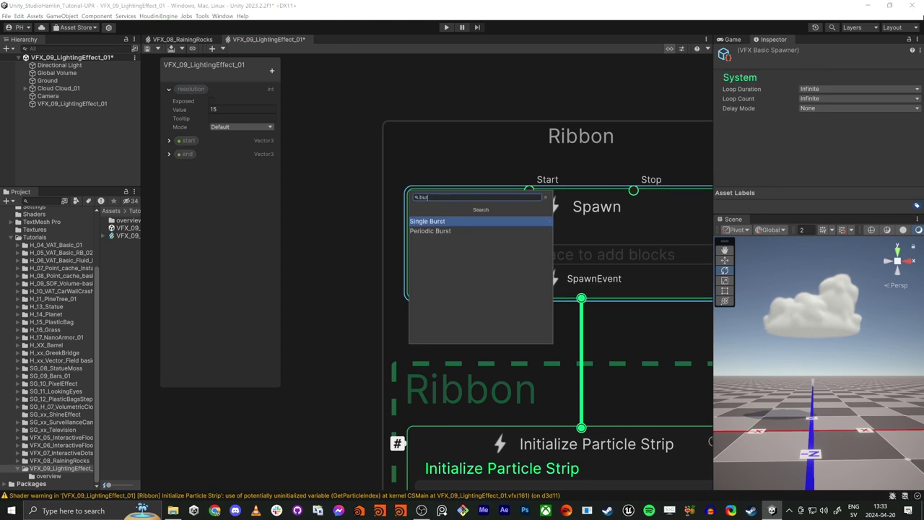
{"action": "key", "text": "Down"}
{"action": "key", "text": "Return"}
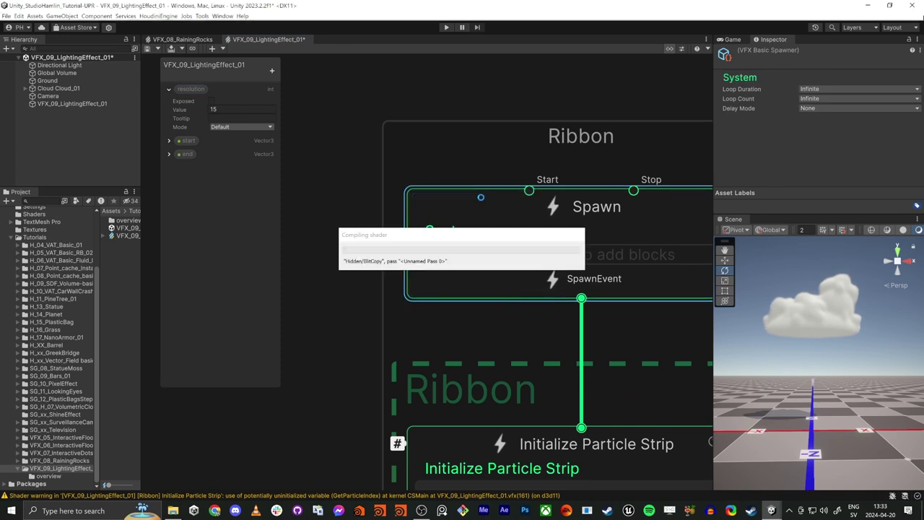
- Set the Periodic Burst's delay to 2 and feed its Count from a resolution property node
{"action": "left_click", "coordinate": [571, 352]}
{"action": "type", "text": "2"}
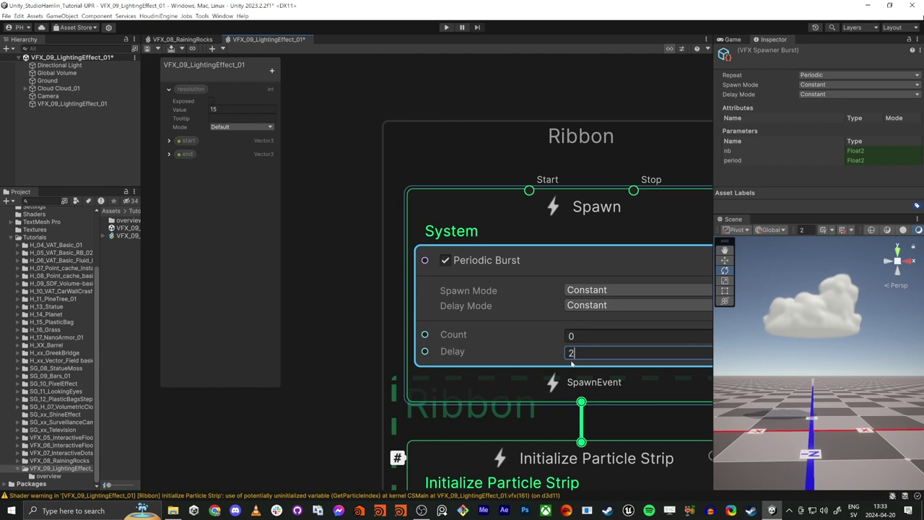
{"action": "key", "text": "Return"}
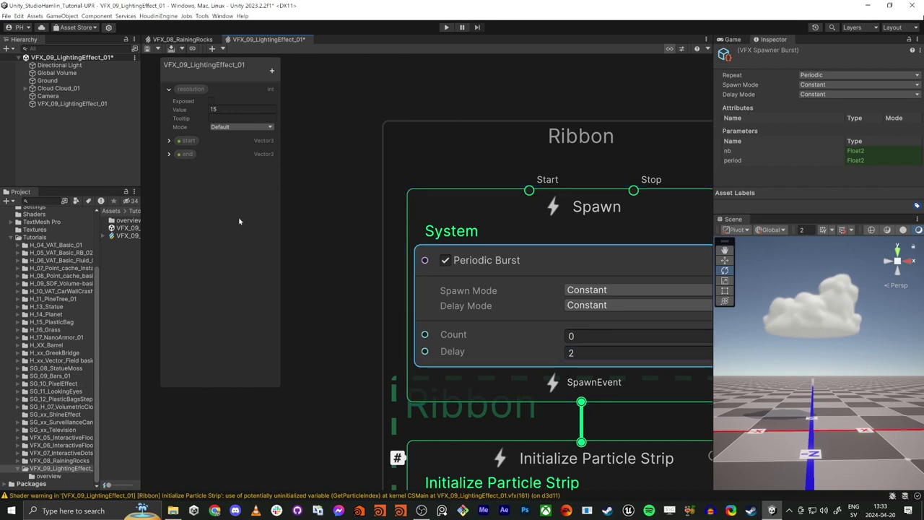
{"action": "middle_click_drag", "start_coordinate": [311, 215], "coordinate": [392, 141]}
{"action": "left_click_drag", "start_coordinate": [192, 89], "coordinate": [506, 262]}
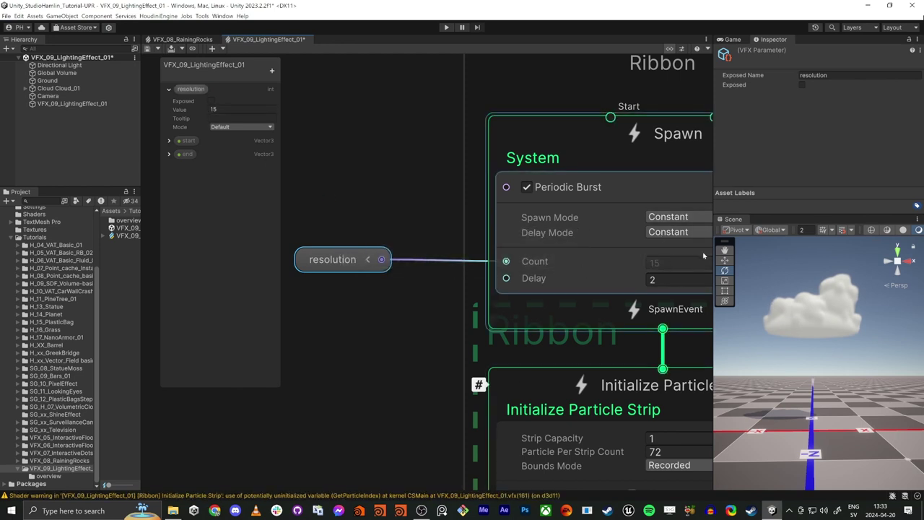
- Set the Strip Capacity of the Initialize Particle Strip context to 100
{"action": "middle_click_drag", "start_coordinate": [387, 385], "coordinate": [297, 150]}
{"action": "scroll", "coordinate": [319, 205], "scroll_direction": "down", "scroll_amount": 2}
{"action": "middle_click_drag", "start_coordinate": [397, 204], "coordinate": [413, 218]}
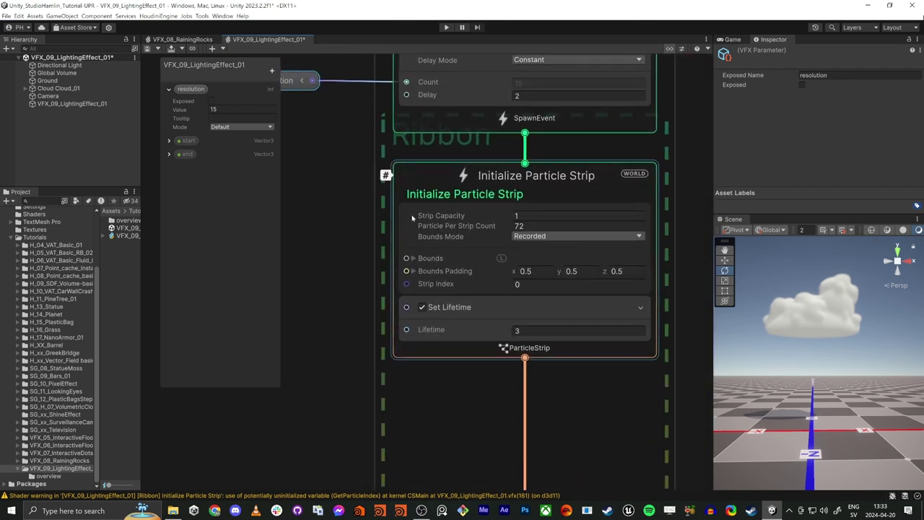
{"action": "left_click", "coordinate": [516, 215]}
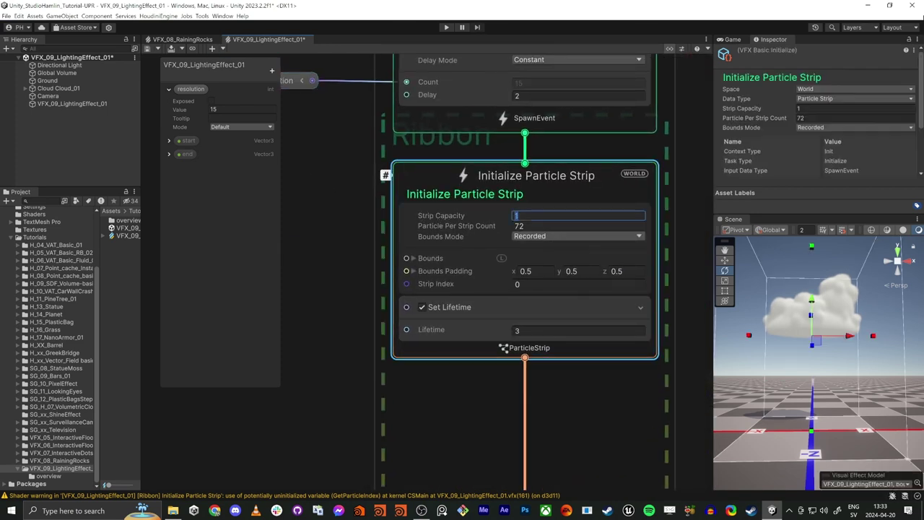
{"action": "type", "text": "00"}
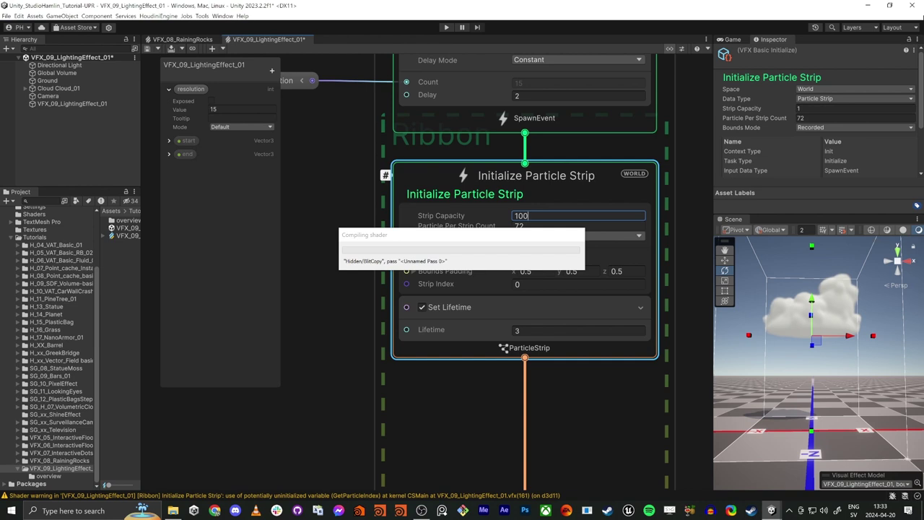
{"action": "key", "text": "Tab"}
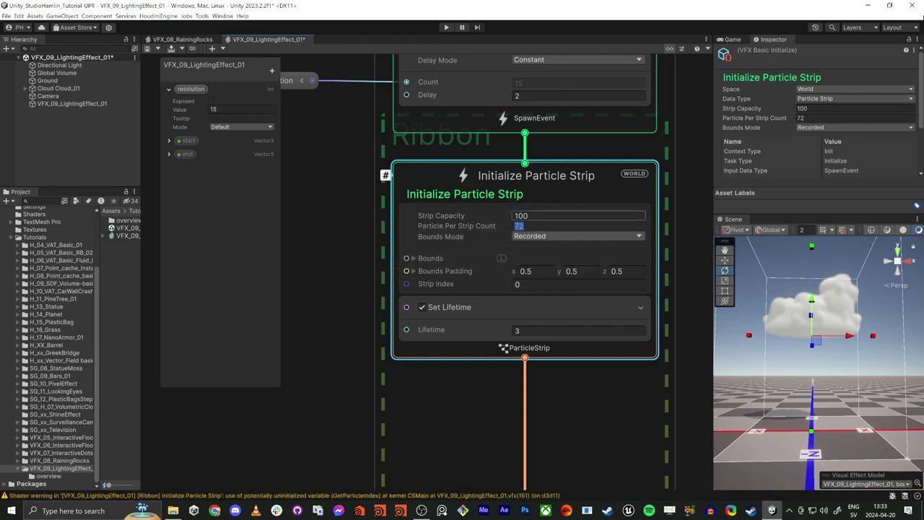
- Set the Particle Per Strip Count of the Initialize Particle Strip context to 20
{"action": "left_click", "coordinate": [462, 229]}
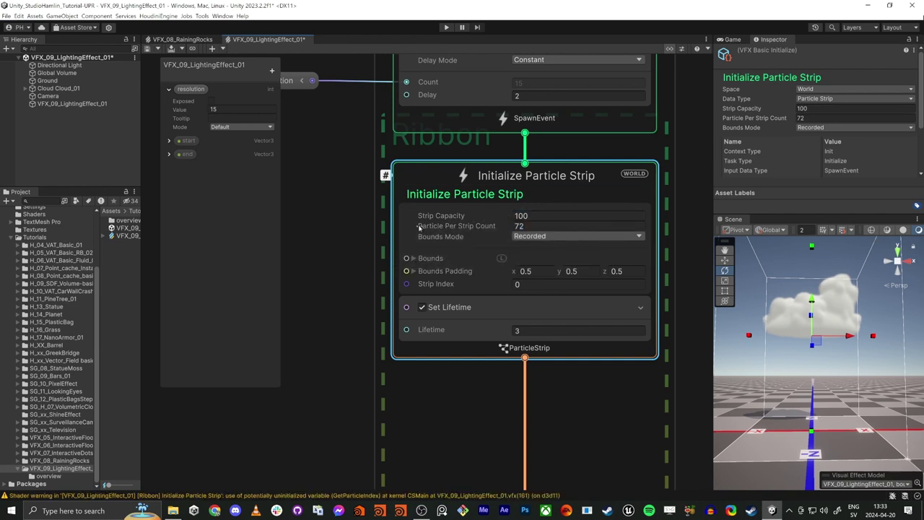
{"action": "left_click", "coordinate": [462, 229]}
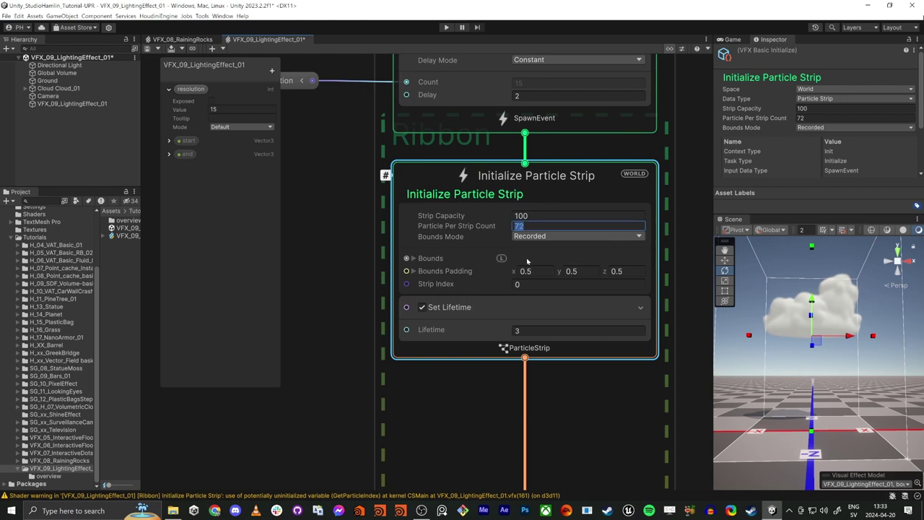
{"action": "type", "text": "20"}
{"action": "key", "text": "Return"}
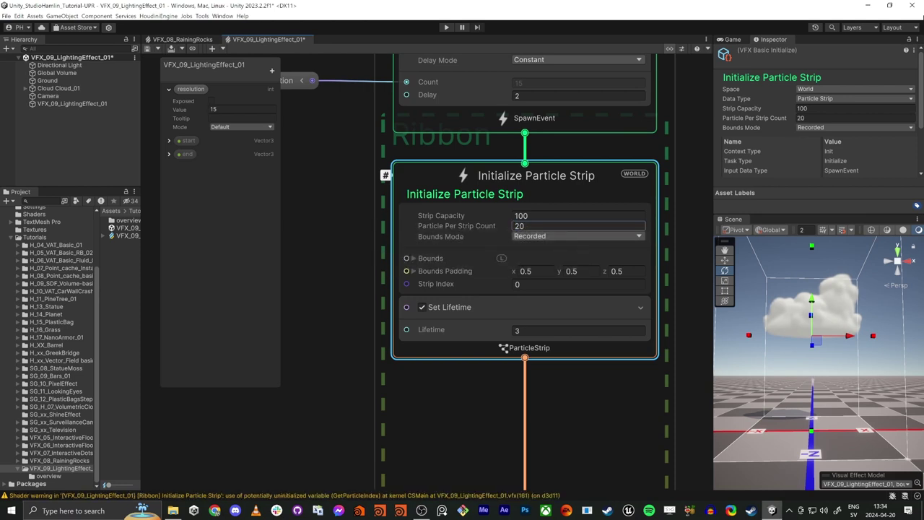
- Set the Particle Per Strip Count to 15 to match the resolution property
{"action": "left_click", "coordinate": [242, 109]}
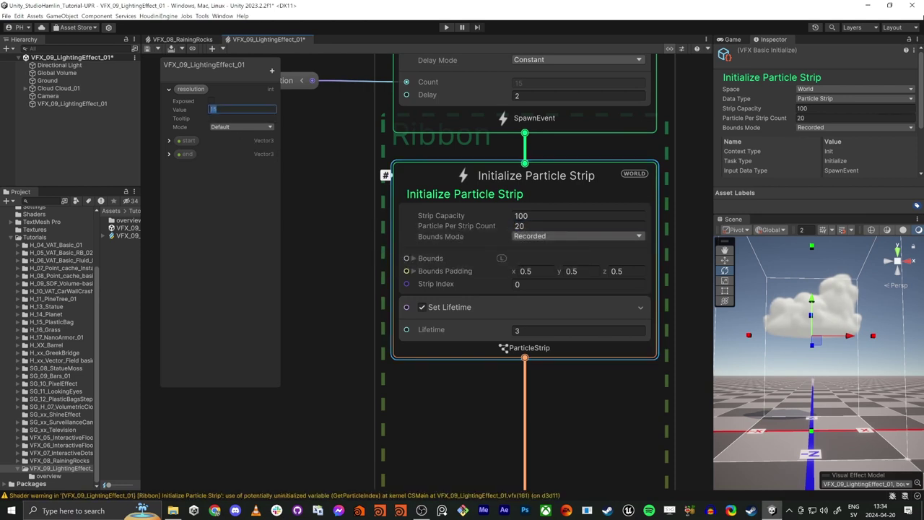
{"action": "left_click", "coordinate": [520, 226]}
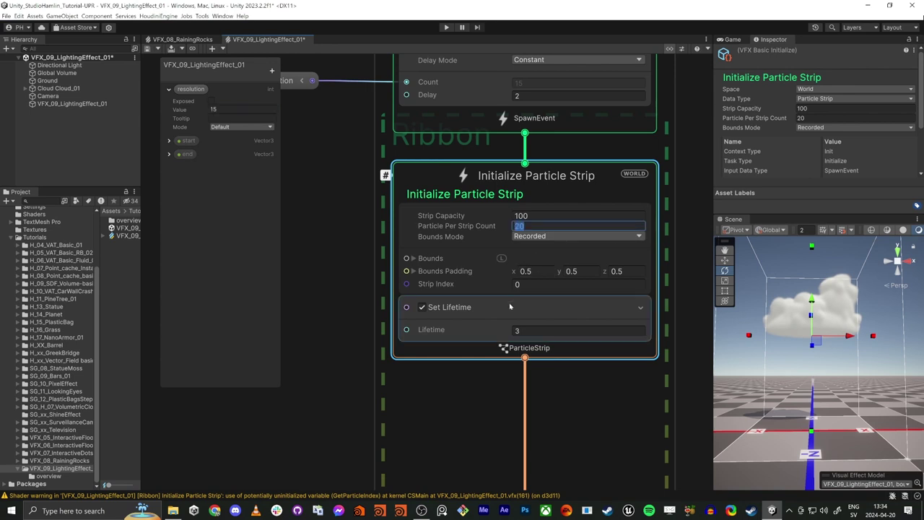
{"action": "type", "text": "15"}
{"action": "key", "text": "Tab"}
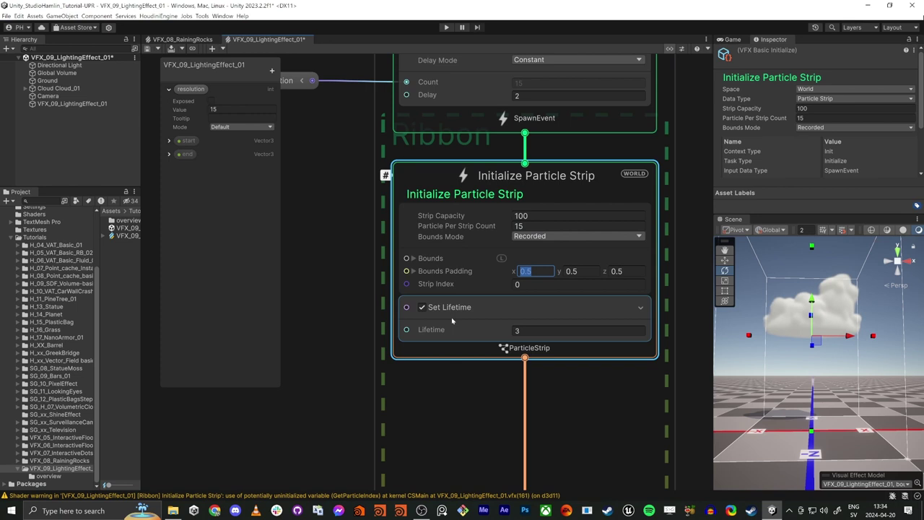
- Set the Lifetime in the Set Lifetime block to 0.5
{"action": "middle_click_drag", "start_coordinate": [300, 366], "coordinate": [329, 348]}
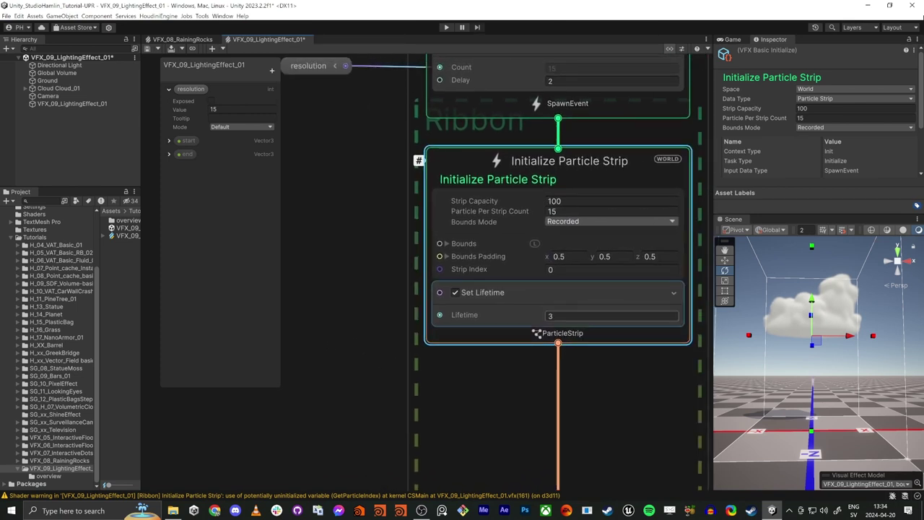
{"action": "left_click", "coordinate": [556, 316]}
{"action": "type", "text": "0."}
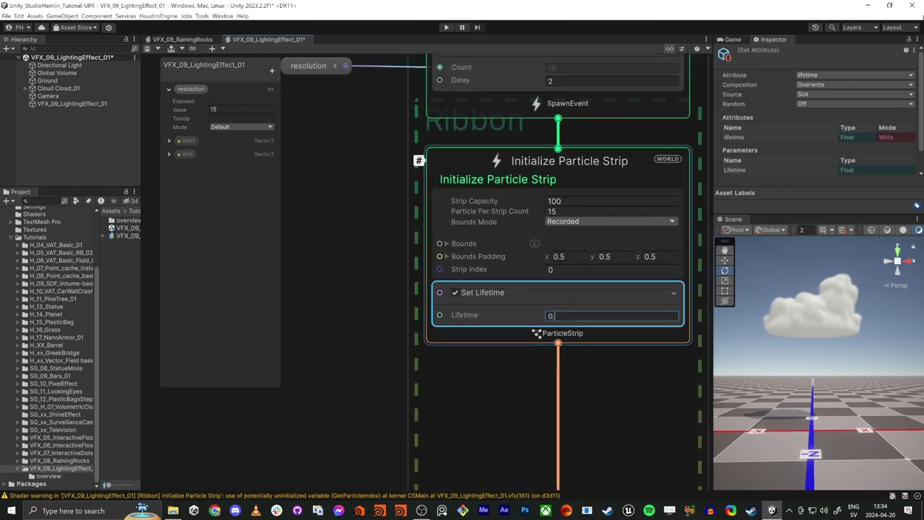
{"action": "type", "text": "5"}
{"action": "key", "text": "Return"}
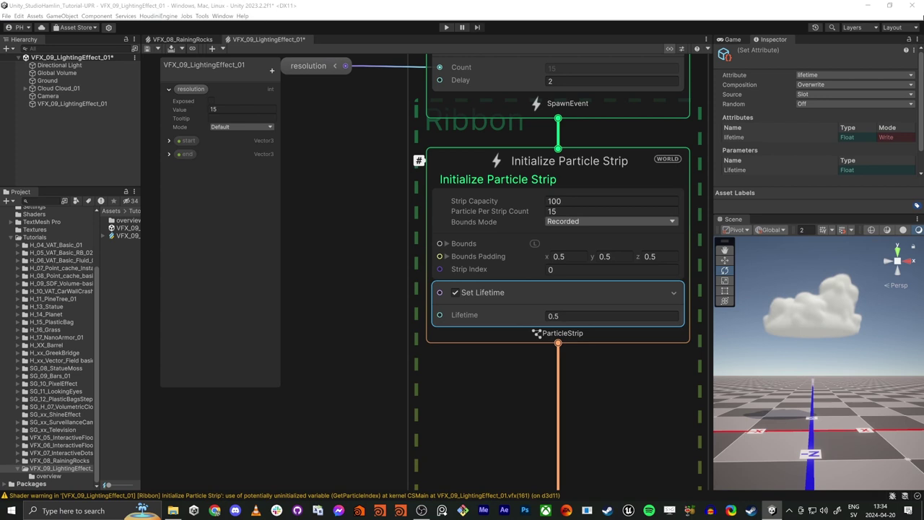
- Move the Update Particle Strip context closer to the Initialize context and add a Set Position block to it
{"action": "middle_click_drag", "start_coordinate": [460, 412], "coordinate": [512, 136]}
{"action": "scroll", "coordinate": [508, 177], "scroll_direction": "down", "scroll_amount": 1}
{"action": "scroll", "coordinate": [522, 314], "scroll_direction": "down", "scroll_amount": 2}
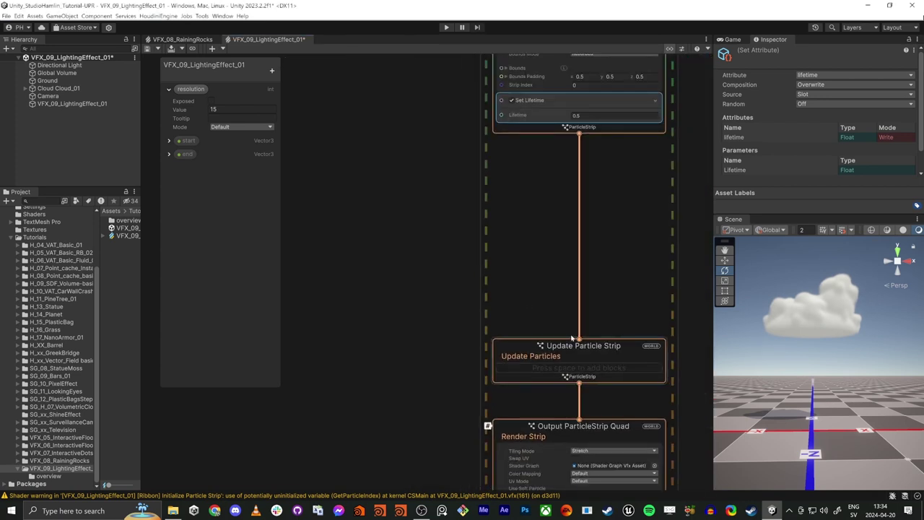
{"action": "left_click_drag", "start_coordinate": [570, 339], "coordinate": [598, 245]}
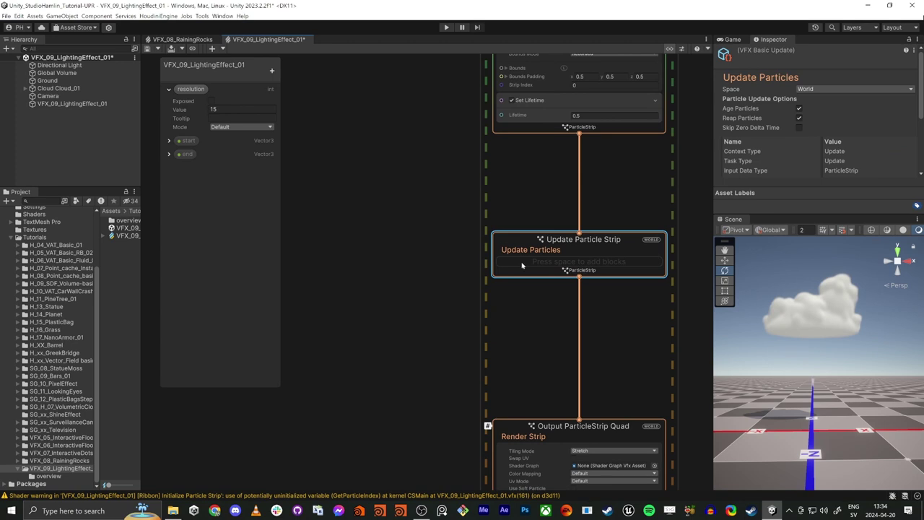
{"action": "key", "text": "space"}
{"action": "type", "text": "set"}
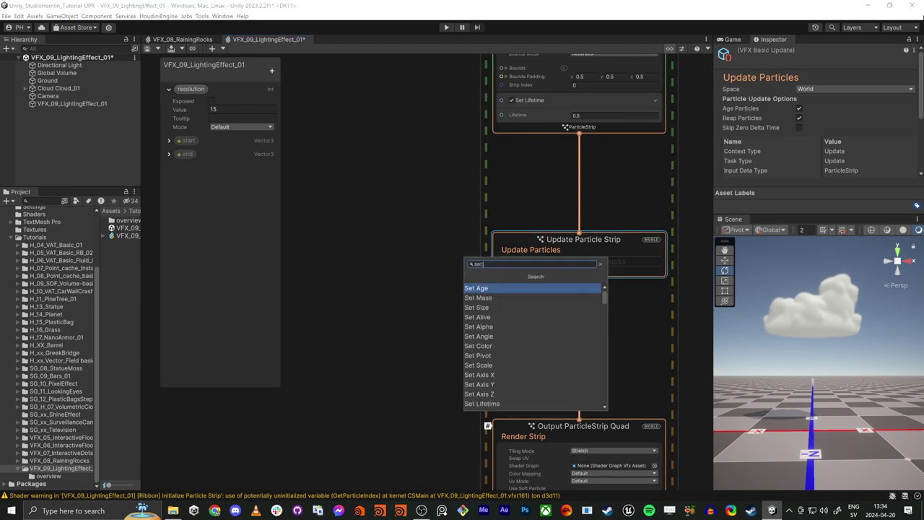
{"action": "type", "text": " pos"}
{"action": "key", "text": "Return"}
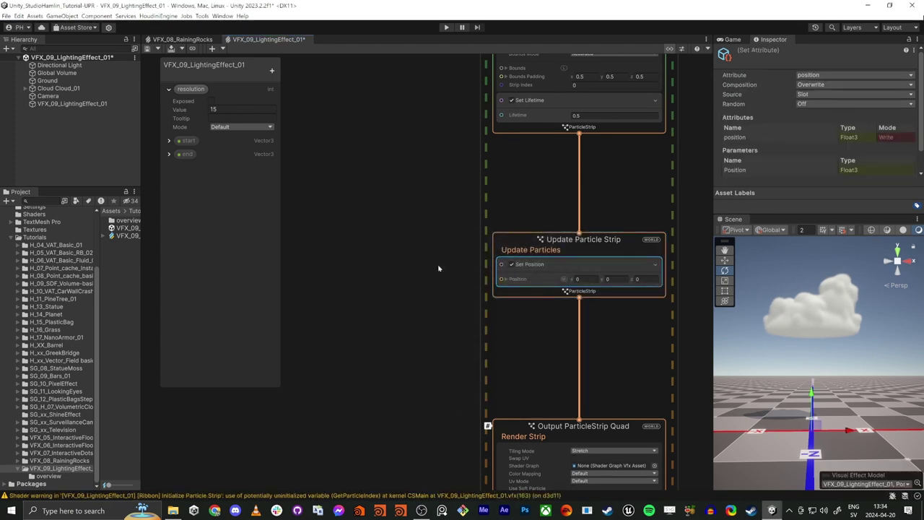
- Place start and end property nodes in the empty graph area beside the Update Particle Strip context
{"action": "middle_click_drag", "start_coordinate": [438, 269], "coordinate": [551, 235]}
{"action": "left_click_drag", "start_coordinate": [186, 140], "coordinate": [373, 154]}
{"action": "left_click_drag", "start_coordinate": [189, 154], "coordinate": [373, 205]}
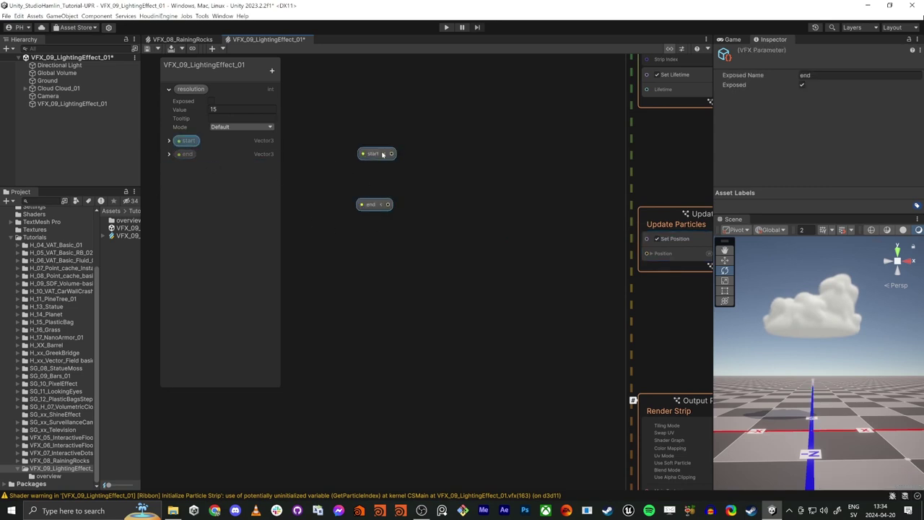
- Set the Y component of the start property's value to 2
{"action": "left_click", "coordinate": [169, 141]}
{"action": "left_click", "coordinate": [244, 160]}
{"action": "type", "text": "2"}
{"action": "key", "text": "Tab"}
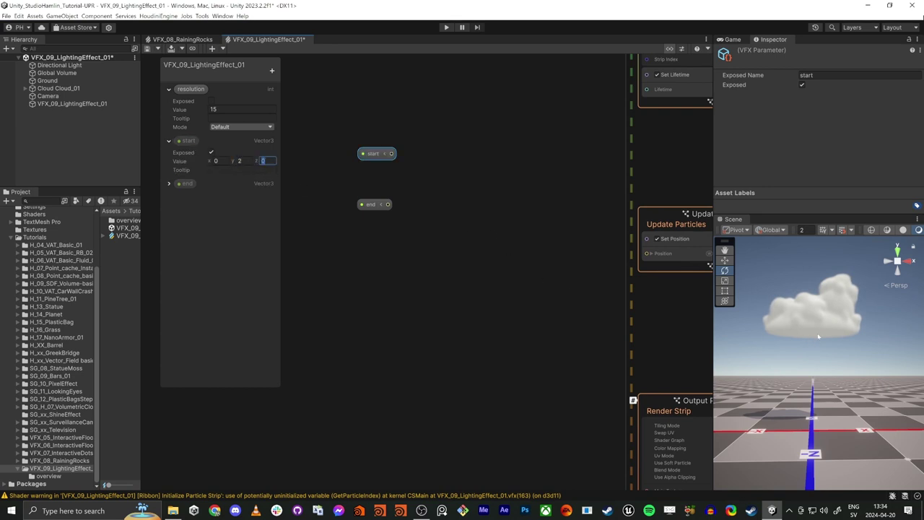
- Expand the end property's details in the blackboard and line its node up beneath the start node
{"action": "left_click", "coordinate": [169, 184]}
{"action": "left_click", "coordinate": [242, 203]}
{"action": "left_click_drag", "start_coordinate": [373, 210], "coordinate": [376, 213]}
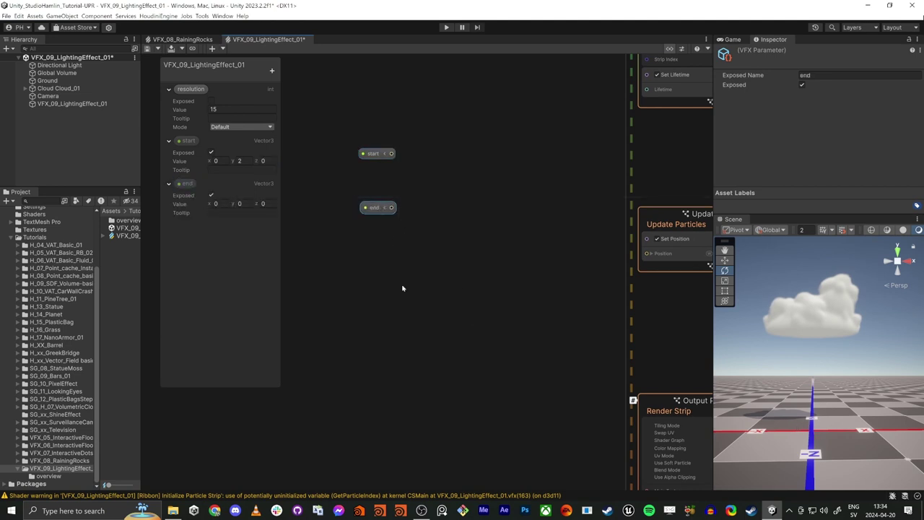
- Add a Lerp node to the graph below the start and end nodes
{"action": "left_click", "coordinate": [369, 287]}
{"action": "key", "text": "space"}
{"action": "type", "text": "lerp"}
{"action": "key", "text": "Return"}
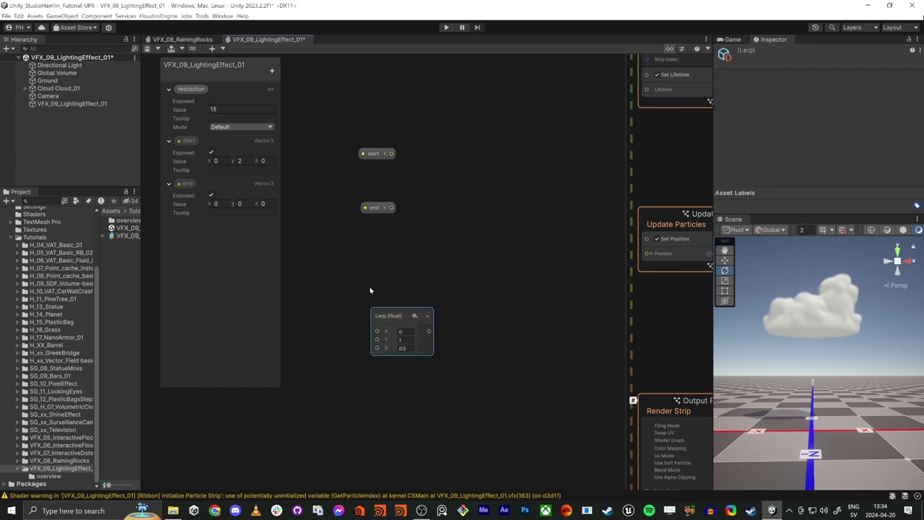
- Wire start into the Lerp node's X, end into its Y, and its output into Set Position's Position
{"action": "left_click_drag", "start_coordinate": [391, 153], "coordinate": [461, 245]}
{"action": "left_click_drag", "start_coordinate": [388, 209], "coordinate": [468, 265]}
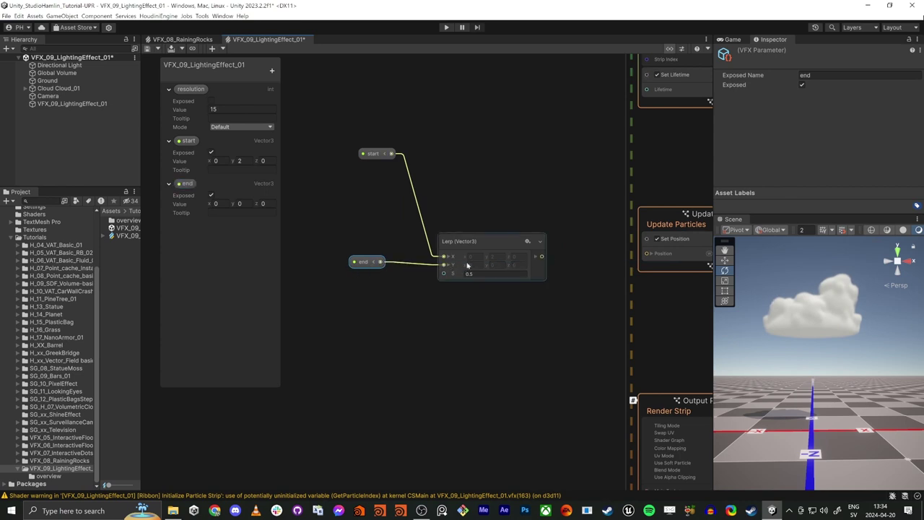
{"action": "left_click_drag", "start_coordinate": [642, 257], "coordinate": [541, 256]}
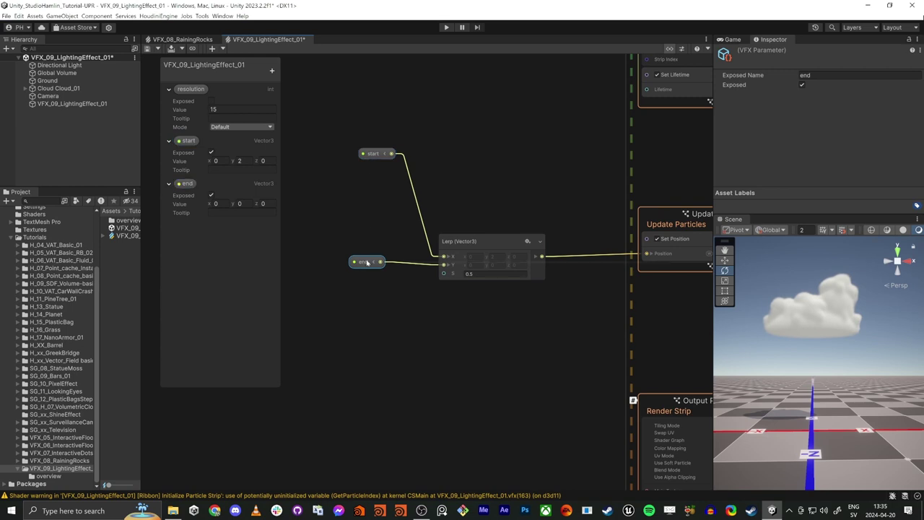
- Line the end node up more closely beneath the start node in the graph
{"action": "left_click_drag", "start_coordinate": [363, 261], "coordinate": [374, 255]}
{"action": "left_click_drag", "start_coordinate": [443, 274], "coordinate": [375, 333]}
{"action": "left_click", "coordinate": [353, 317]}
{"action": "left_click_drag", "start_coordinate": [444, 274], "coordinate": [404, 338]}
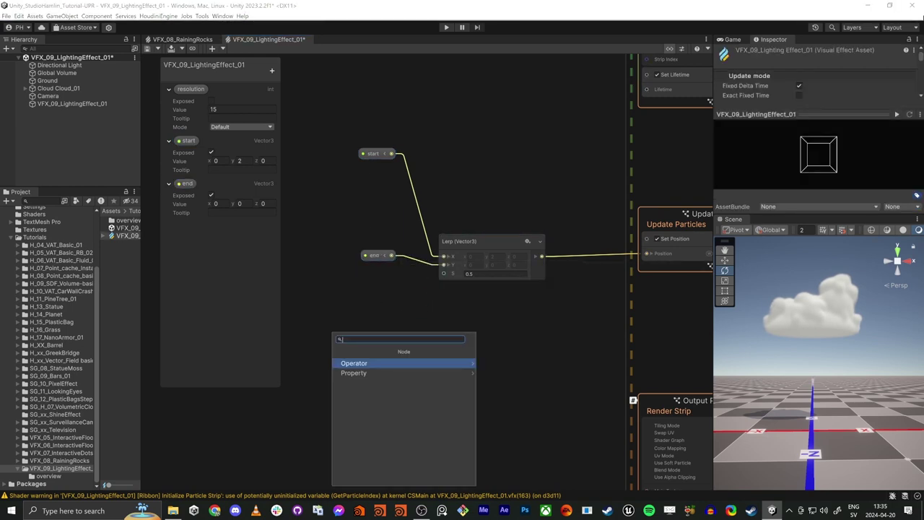
{"action": "left_click", "coordinate": [460, 290]}
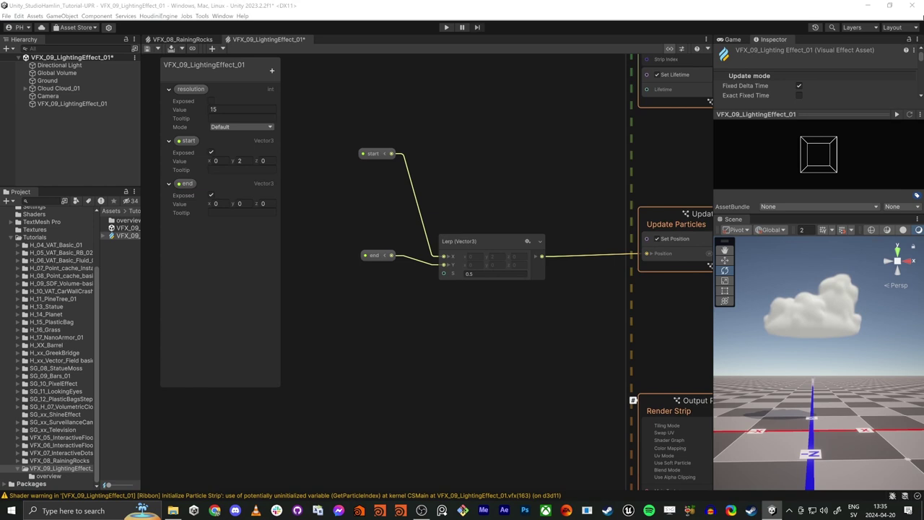
- Add a Get Attribute: particleIndexInStrip node and place it to the left of the end node
{"action": "scroll", "coordinate": [297, 359], "scroll_direction": "up", "scroll_amount": 1}
{"action": "middle_click_drag", "start_coordinate": [324, 328], "coordinate": [498, 372]}
{"action": "scroll", "coordinate": [505, 366], "scroll_direction": "down", "scroll_amount": 4}
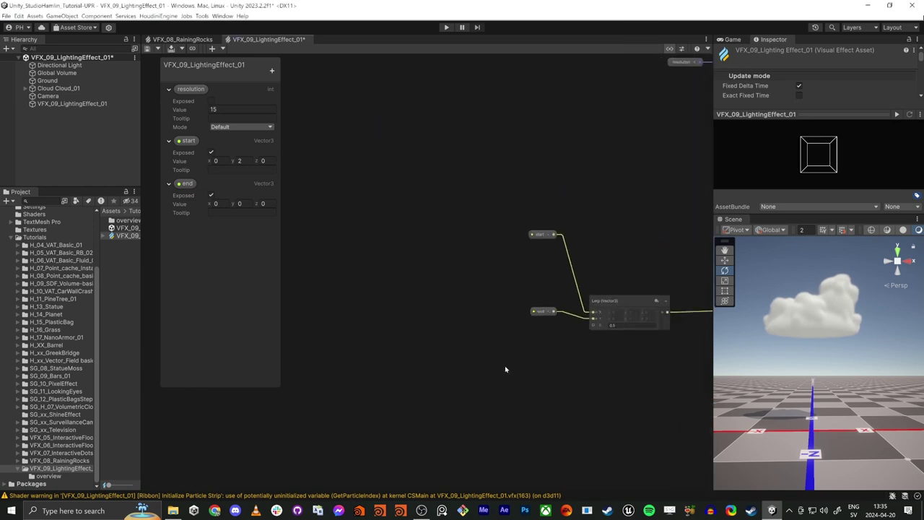
{"action": "key", "text": "space"}
{"action": "type", "text": "get"}
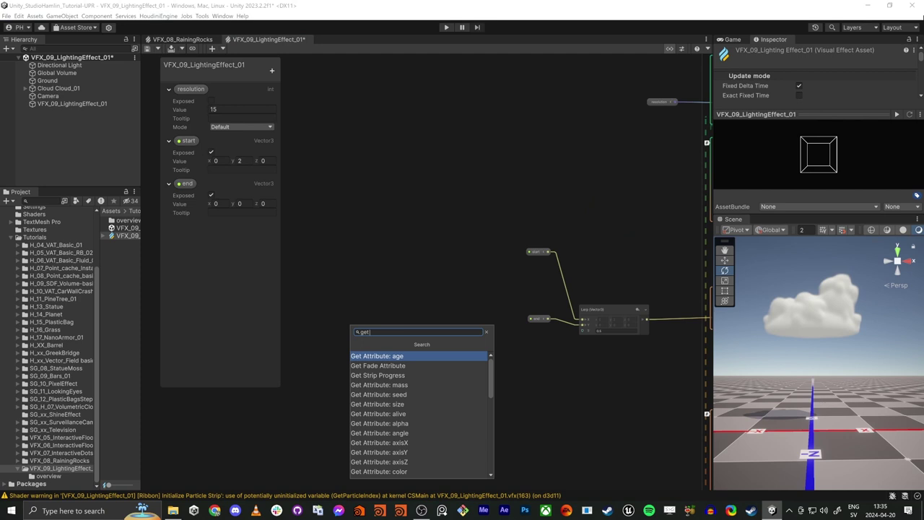
{"action": "type", "text": " part s"}
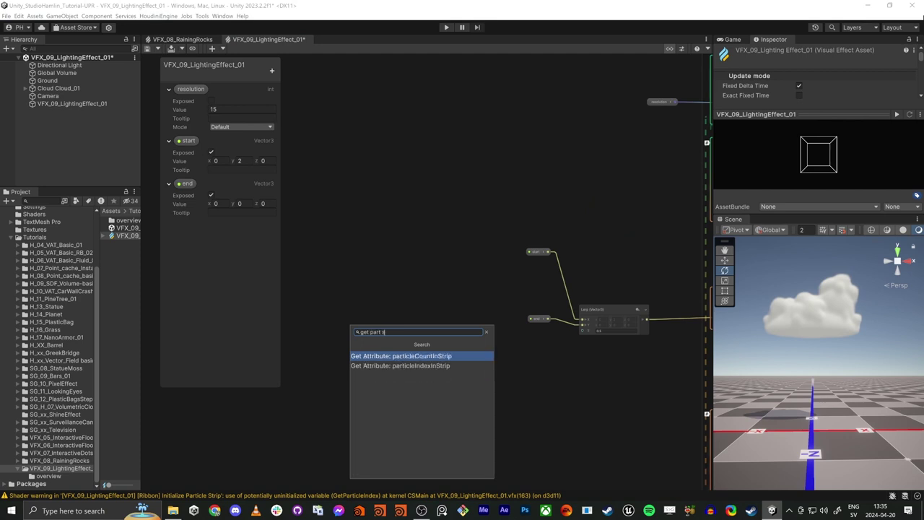
{"action": "key", "text": "Down"}
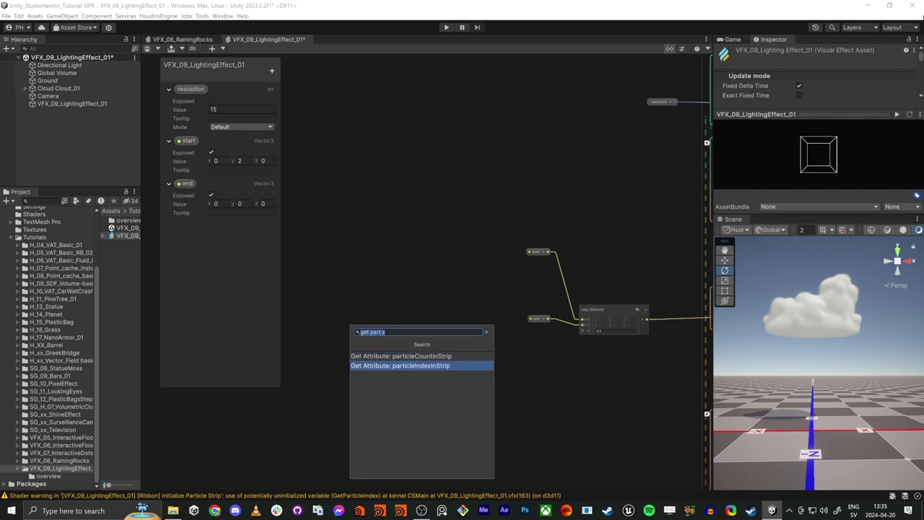
{"action": "key", "text": "Return"}
{"action": "scroll", "coordinate": [460, 372], "scroll_direction": "up", "scroll_amount": 4}
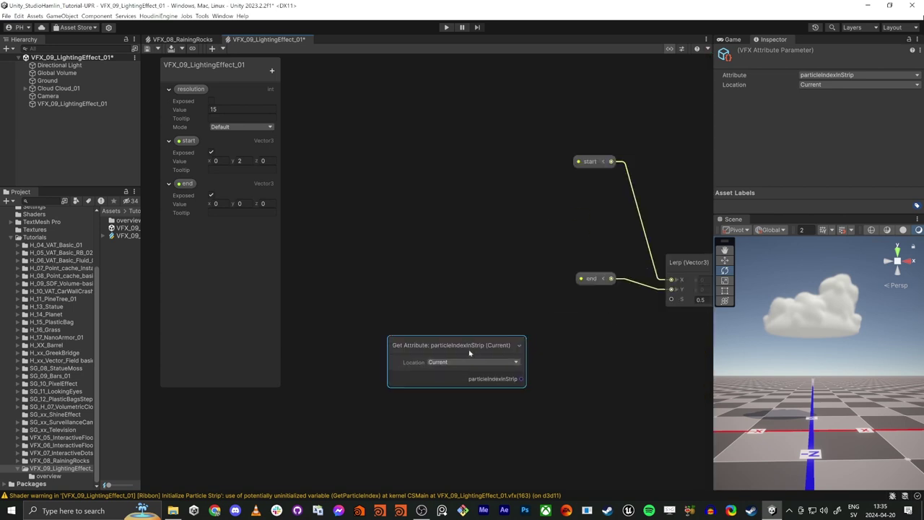
{"action": "middle_click_drag", "start_coordinate": [448, 366], "coordinate": [404, 318]}
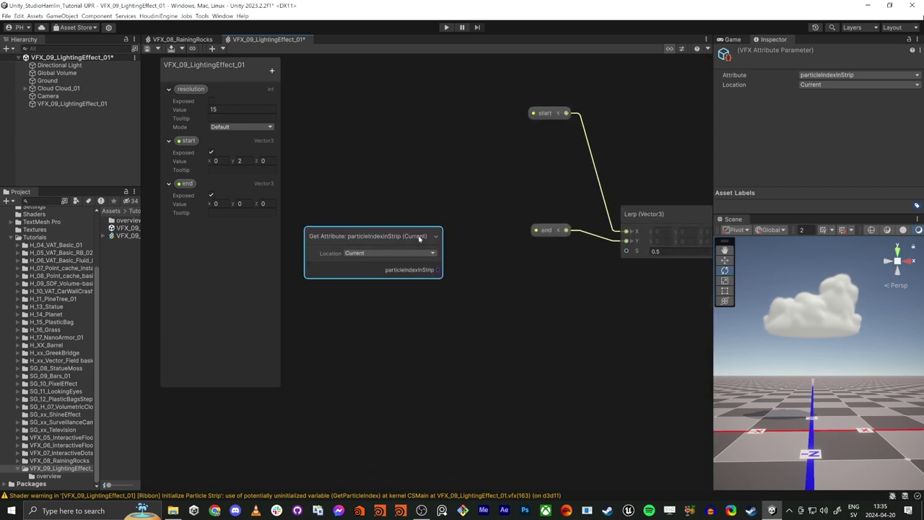
{"action": "mouse_move", "coordinate": [419, 238]}
{"action": "left_mouse_down"}
{"action": "mouse_move", "coordinate": [402, 210]}
{"action": "mouse_move", "coordinate": [409, 229]}
{"action": "left_mouse_up"}
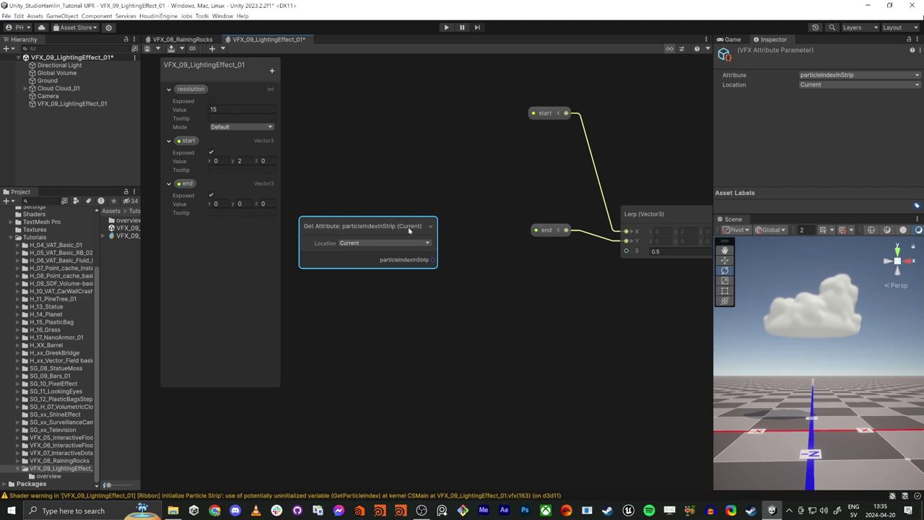
{"action": "mouse_move", "coordinate": [429, 263]}
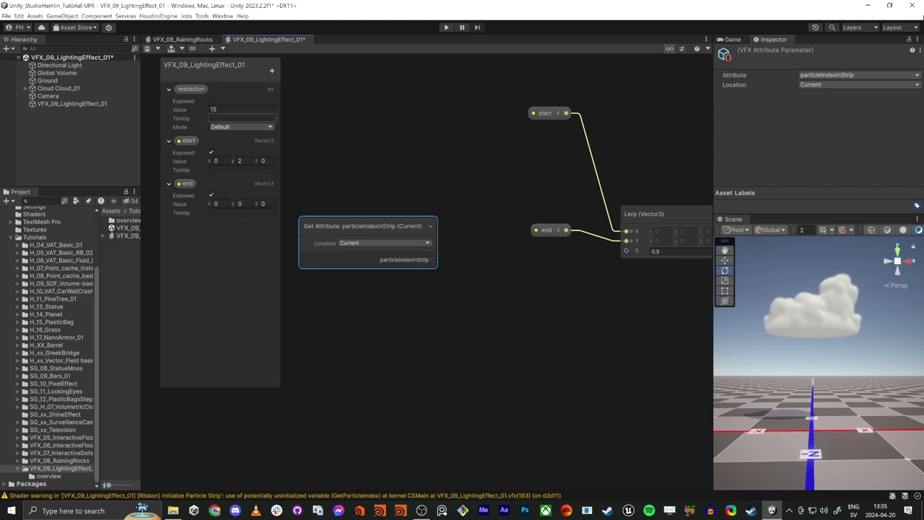
- Add a Remap node fed by the particleIndexInStrip output and place it below the end node
{"action": "left_click", "coordinate": [215, 109]}
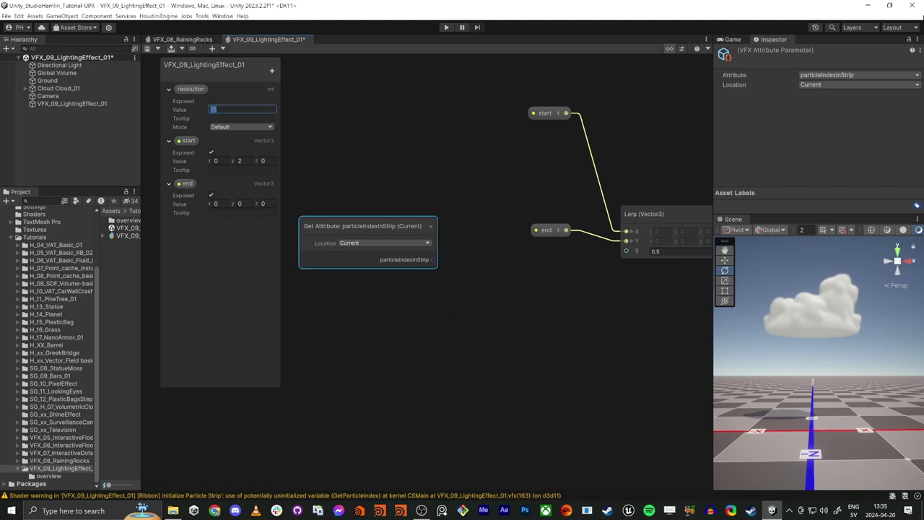
{"action": "left_click", "coordinate": [462, 282]}
{"action": "left_click_drag", "start_coordinate": [431, 259], "coordinate": [499, 355]}
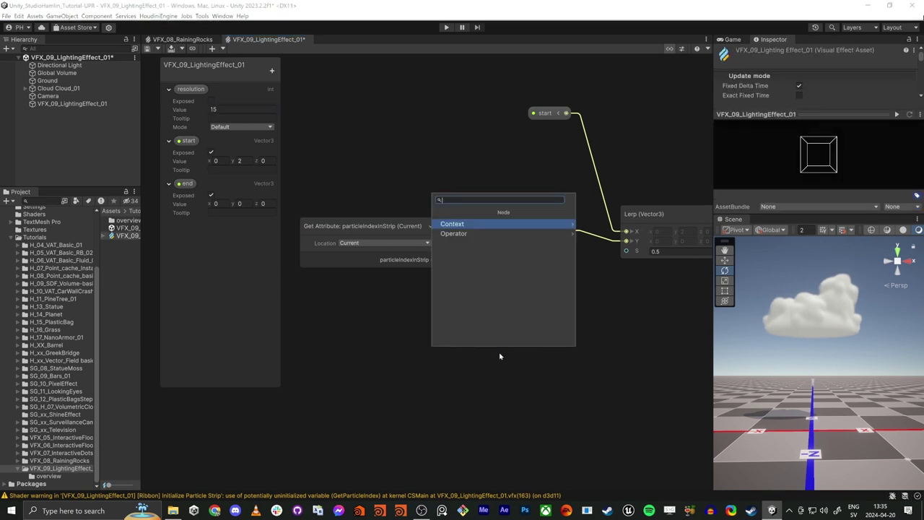
{"action": "type", "text": "remap"}
{"action": "key", "text": "Return"}
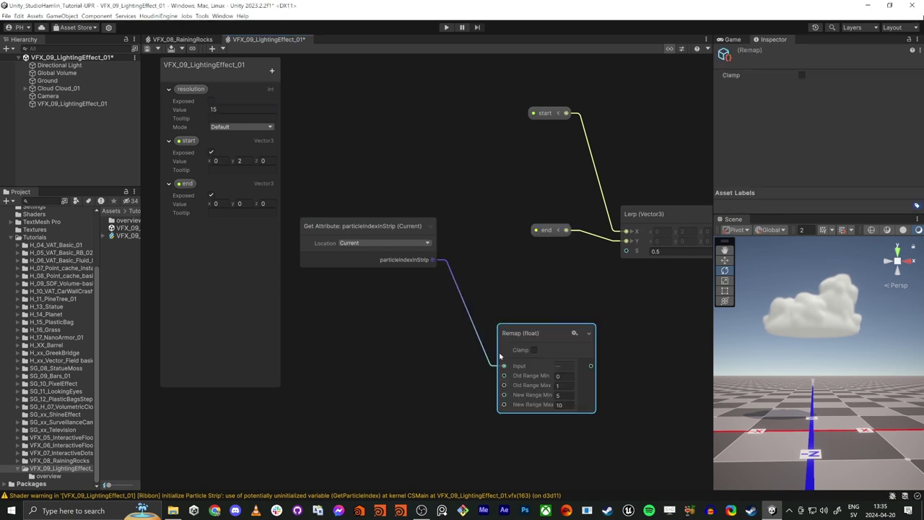
{"action": "left_click_drag", "start_coordinate": [536, 369], "coordinate": [514, 338]}
- Add a resolution property node beside the Remap node and wire it into Old Range Max
{"action": "left_click", "coordinate": [190, 89]}
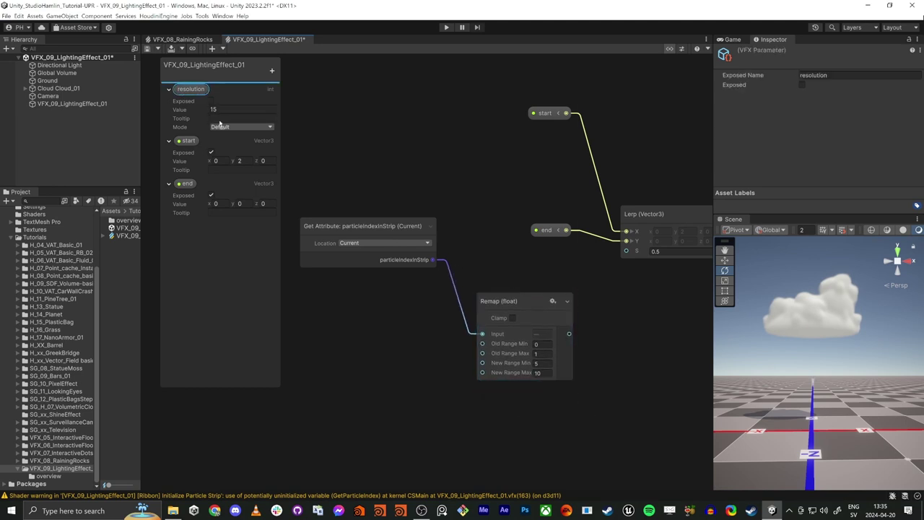
{"action": "left_click_drag", "start_coordinate": [400, 337], "coordinate": [402, 336]}
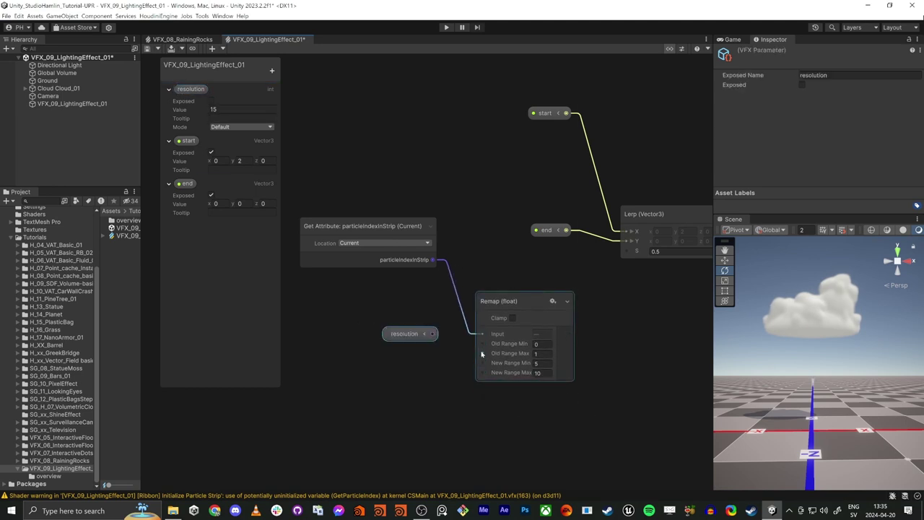
{"action": "left_click_drag", "start_coordinate": [482, 352], "coordinate": [423, 354]}
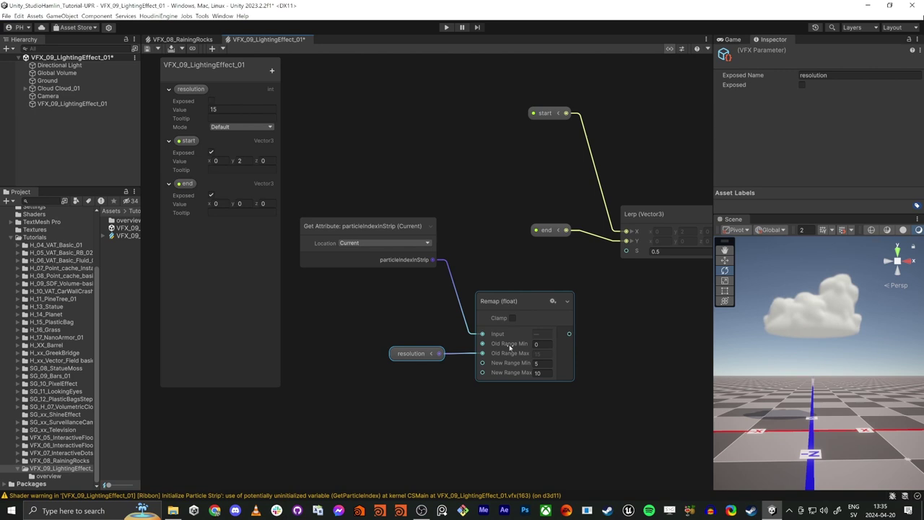
- Set the Remap node's Old Range Min to 1
{"action": "left_click", "coordinate": [542, 345]}
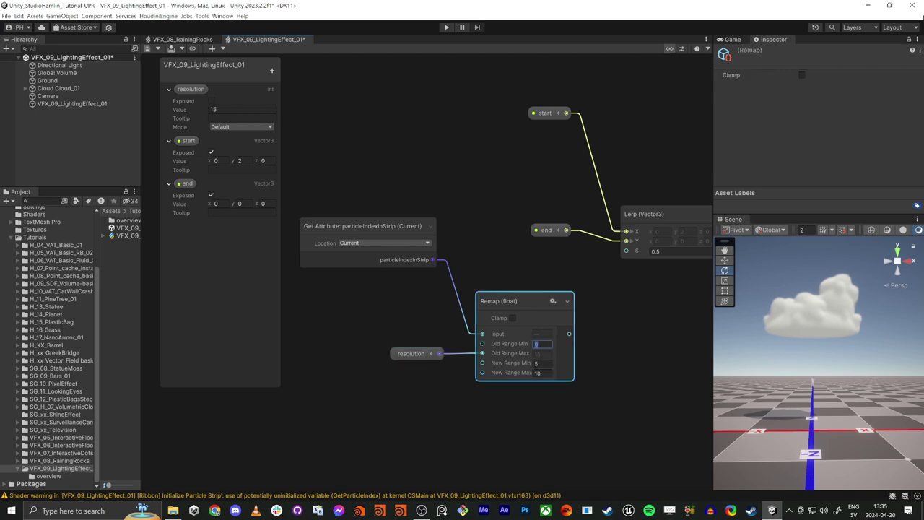
{"action": "type", "text": "1"}
{"action": "key", "text": "Tab"}
{"action": "left_click", "coordinate": [470, 275]}
- Shift the particleIndexInStrip node closer to the Remap node and set Remap's Old Range Min to 0
{"action": "left_click_drag", "start_coordinate": [373, 224], "coordinate": [376, 241]}
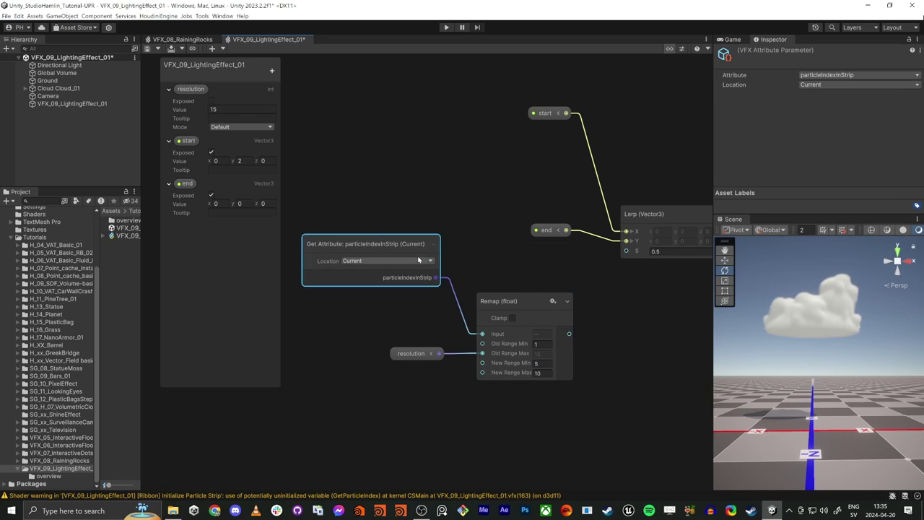
{"action": "scroll", "coordinate": [407, 278], "scroll_direction": "up", "scroll_amount": 4}
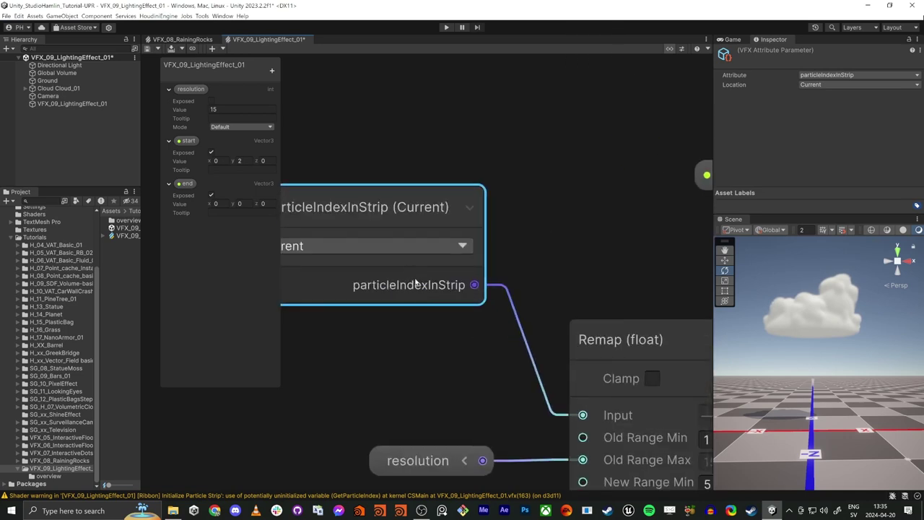
{"action": "scroll", "coordinate": [429, 287], "scroll_direction": "down", "scroll_amount": 3}
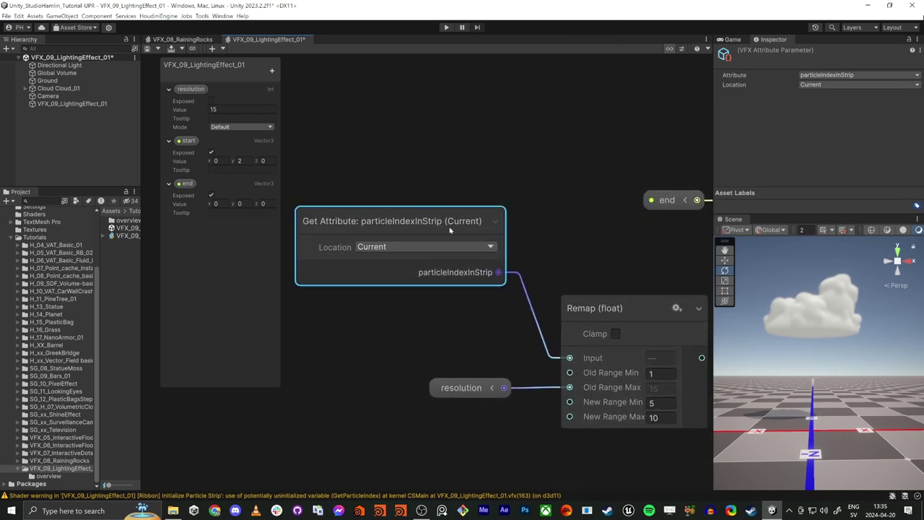
{"action": "left_click_drag", "start_coordinate": [449, 229], "coordinate": [475, 225]}
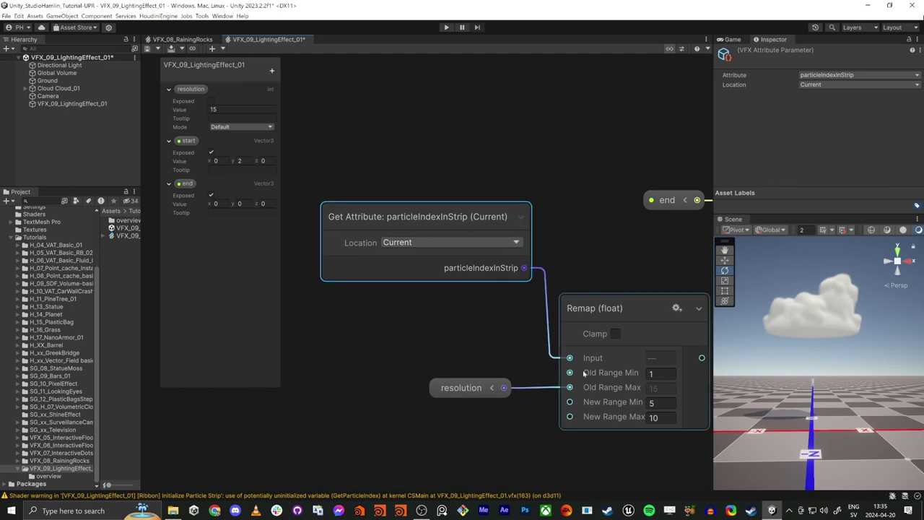
{"action": "left_click", "coordinate": [658, 373]}
{"action": "type", "text": "0"}
{"action": "key", "text": "Tab"}
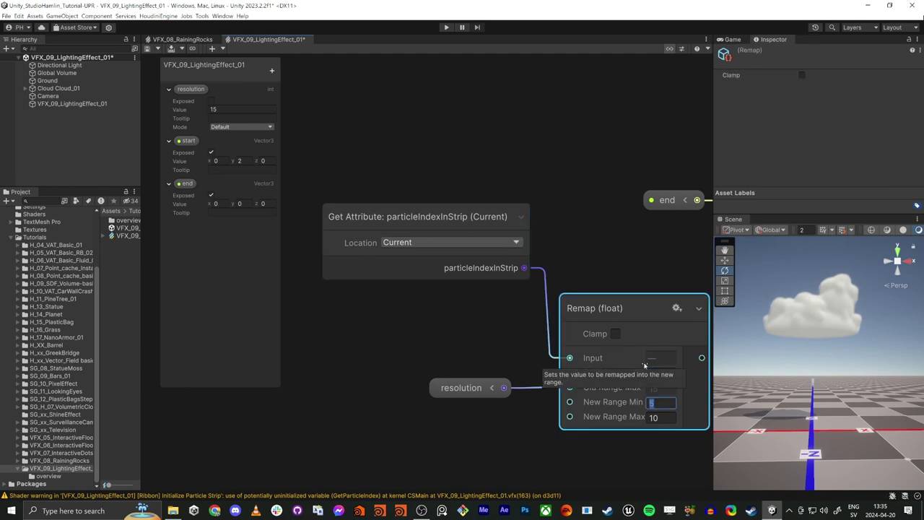
- Move the particleIndexInStrip, resolution and Remap nodes together slightly farther left, away from the Lerp node
{"action": "middle_click_drag", "start_coordinate": [472, 363], "coordinate": [367, 291]}
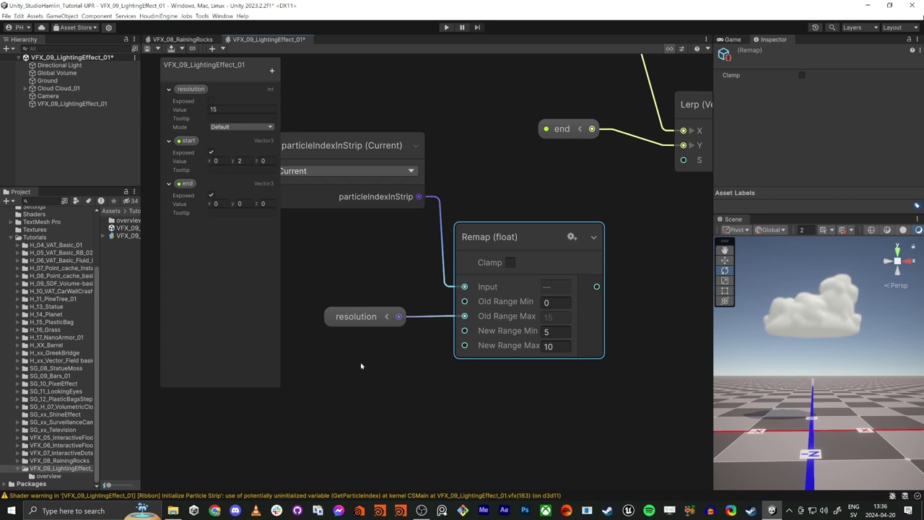
{"action": "middle_click_drag", "start_coordinate": [395, 365], "coordinate": [467, 367]}
{"action": "scroll", "coordinate": [467, 367], "scroll_direction": "down", "scroll_amount": 3}
{"action": "left_click_drag", "start_coordinate": [401, 401], "coordinate": [554, 94]}
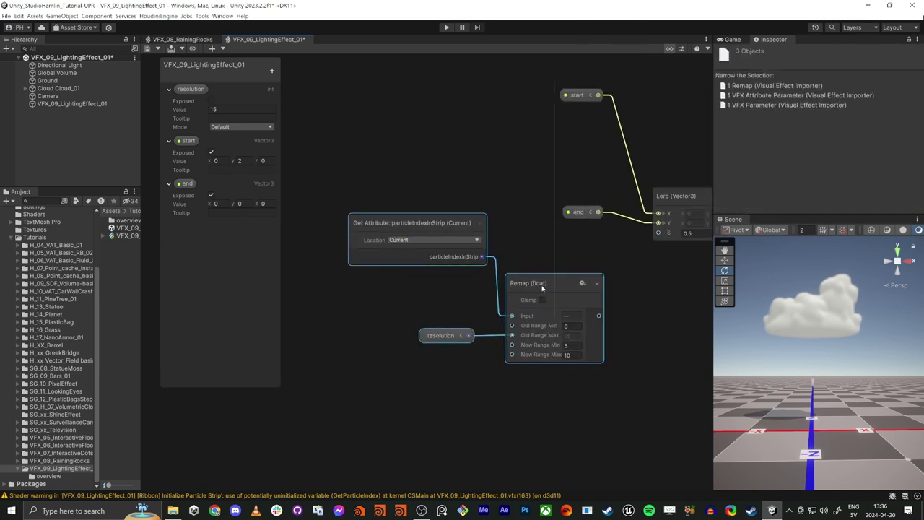
{"action": "left_click_drag", "start_coordinate": [542, 288], "coordinate": [505, 277]}
{"action": "left_click", "coordinate": [443, 370]}
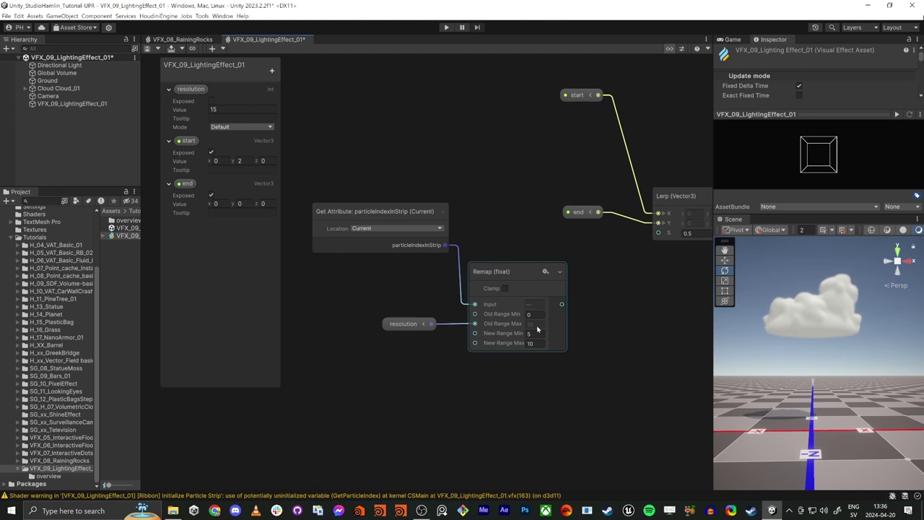
- Set the Remap node's New Range Min to 0 and New Range Max to 1
{"action": "left_click", "coordinate": [536, 333]}
{"action": "type", "text": "0"}
{"action": "key", "text": "Tab"}
{"action": "type", "text": "1"}
{"action": "key", "text": "Return"}
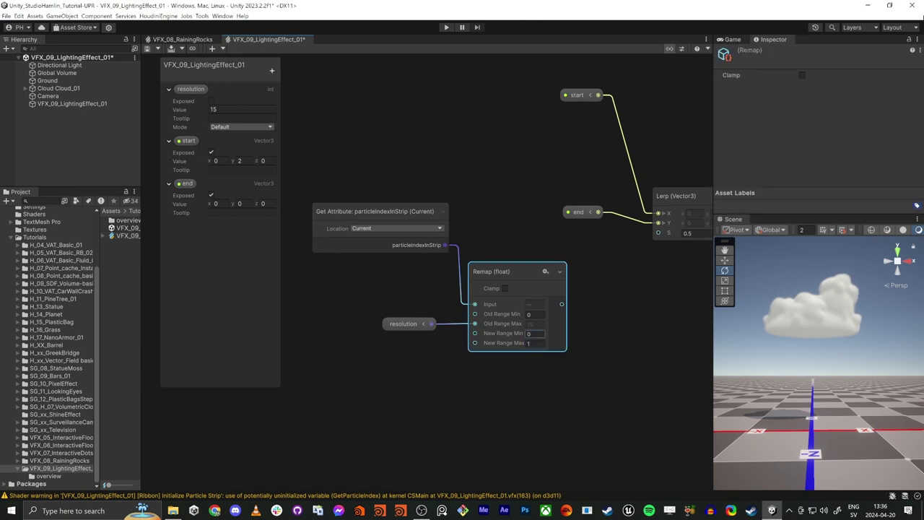
- Connect the Remap node's output to the S input of the Lerp node
{"action": "scroll", "coordinate": [534, 335], "scroll_direction": "up", "scroll_amount": 3}
{"action": "scroll", "coordinate": [529, 349], "scroll_direction": "down", "scroll_amount": 5}
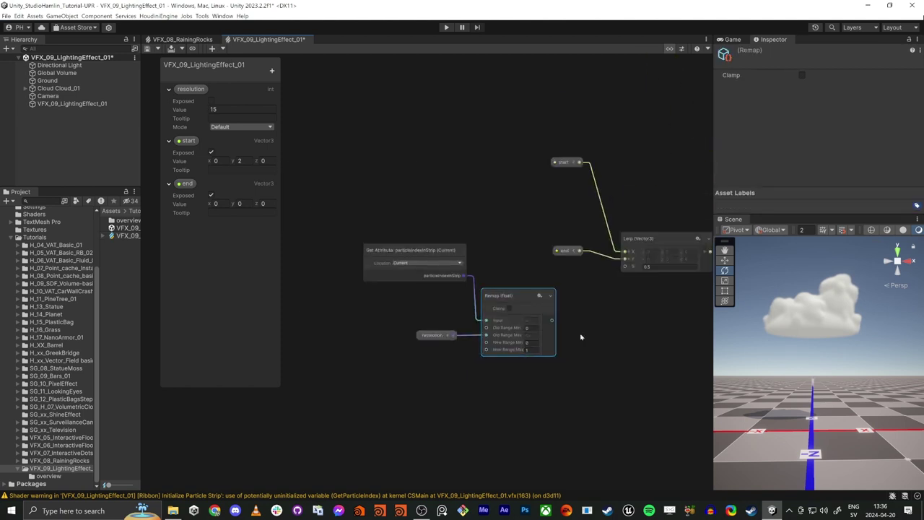
{"action": "middle_click_drag", "start_coordinate": [581, 337], "coordinate": [473, 336]}
{"action": "left_click_drag", "start_coordinate": [520, 265], "coordinate": [443, 318]}
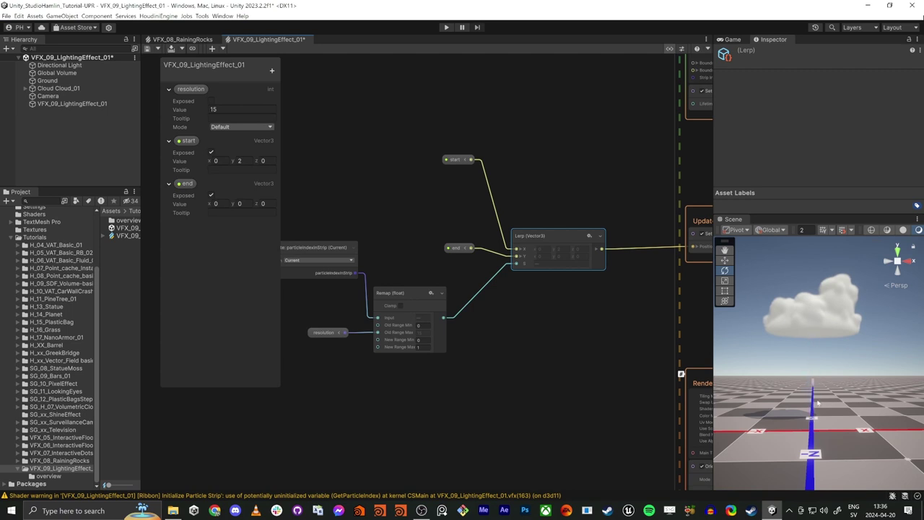
- Set the Main Texture of the Output ParticleStrip Quad context to DefaultTrail
{"action": "middle_click_drag", "start_coordinate": [543, 361], "coordinate": [379, 272]}
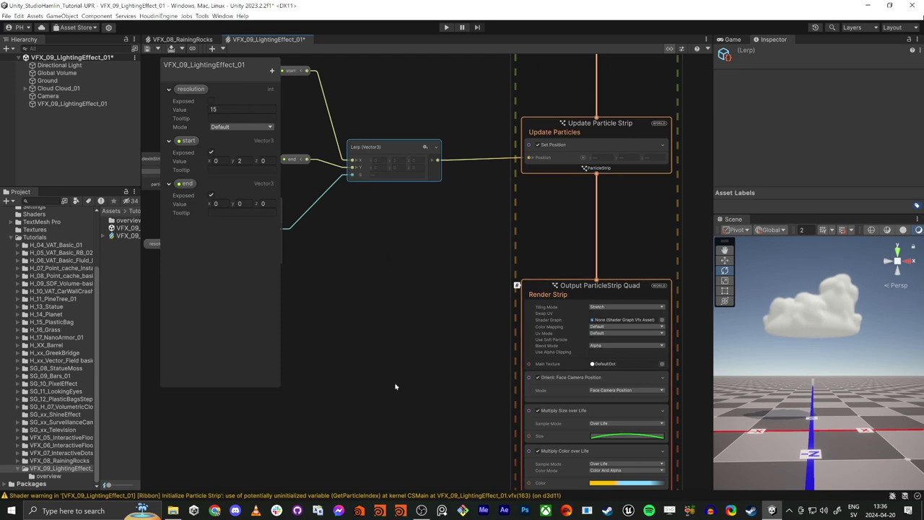
{"action": "middle_click_drag", "start_coordinate": [404, 389], "coordinate": [280, 217]}
{"action": "scroll", "coordinate": [435, 316], "scroll_direction": "up", "scroll_amount": 4}
{"action": "middle_click_drag", "start_coordinate": [325, 311], "coordinate": [355, 463]}
{"action": "middle_click_drag", "start_coordinate": [393, 277], "coordinate": [373, 290]}
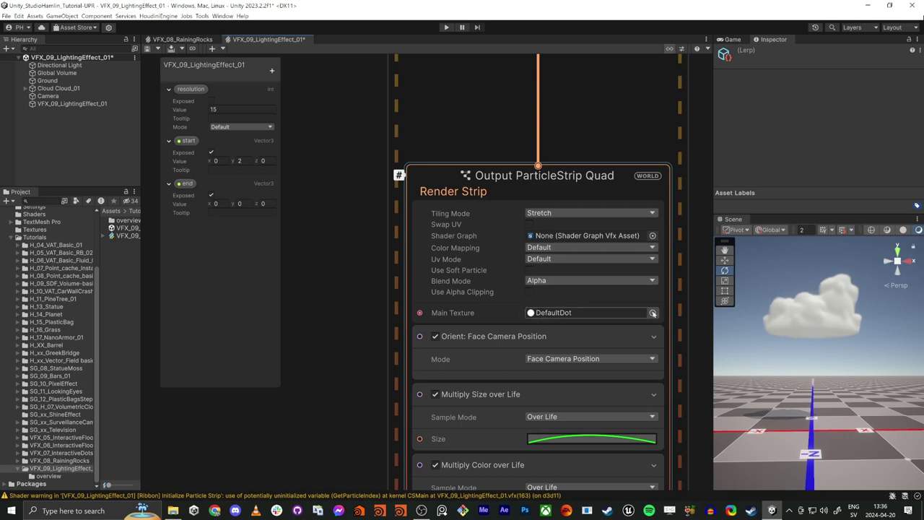
{"action": "left_click", "coordinate": [653, 313]}
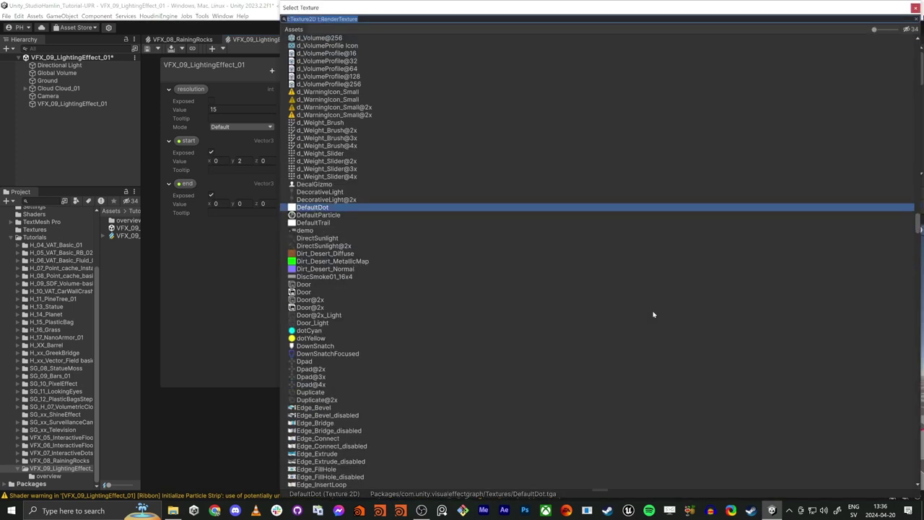
{"action": "double_click", "coordinate": [322, 224]}
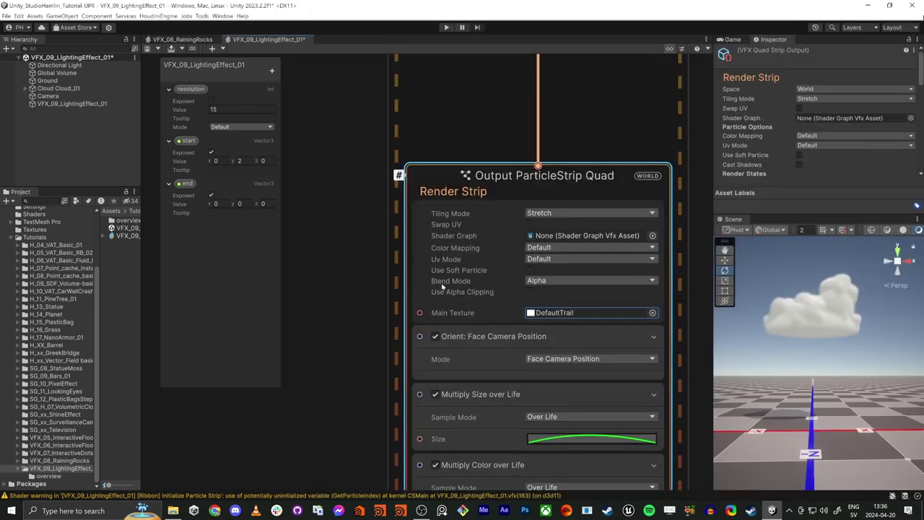
{"action": "left_click_drag", "start_coordinate": [808, 330], "coordinate": [822, 276], "text": "alt"}
{"action": "left_click", "coordinate": [835, 294]}
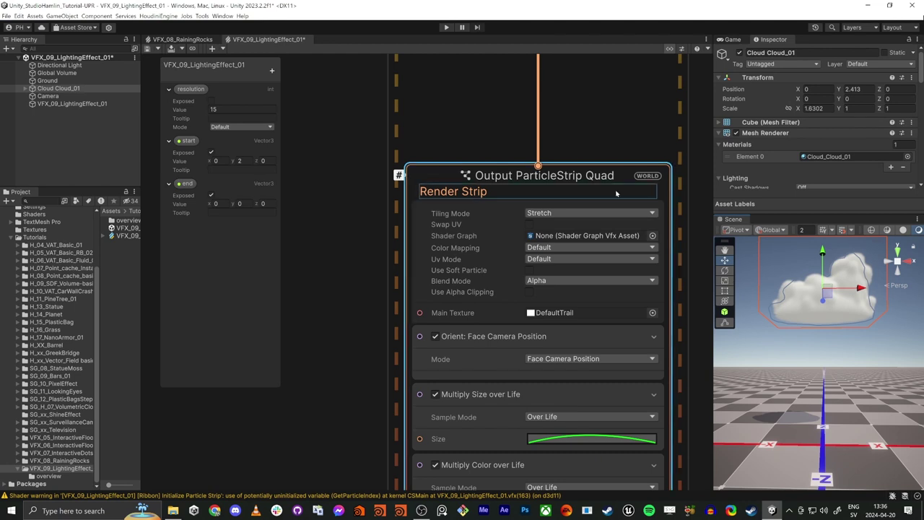
{"action": "left_click", "coordinate": [781, 369]}
{"action": "left_click_drag", "start_coordinate": [781, 369], "coordinate": [758, 376], "text": "alt"}
- Delete the Multiply Color over Life block from the Output ParticleStrip Quad context
{"action": "scroll", "coordinate": [406, 217], "scroll_direction": "down", "scroll_amount": 3}
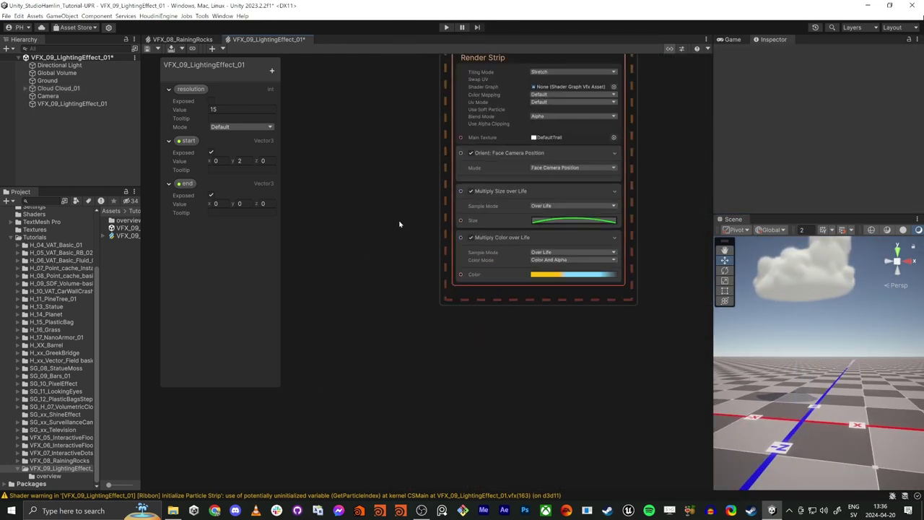
{"action": "scroll", "coordinate": [484, 216], "scroll_direction": "up", "scroll_amount": 4}
{"action": "left_click", "coordinate": [489, 217]}
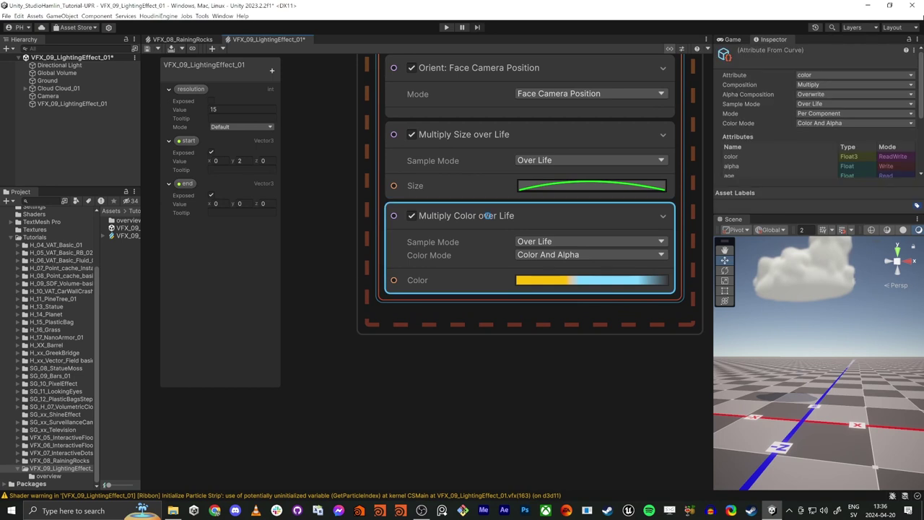
{"action": "key", "text": "Delete"}
- Add a Set Color block to the Output ParticleStrip Quad context with HDR color values 10, 10, 100
{"action": "middle_click_drag", "start_coordinate": [463, 265], "coordinate": [462, 475]}
{"action": "left_click", "coordinate": [474, 92]}
{"action": "key", "text": "space"}
{"action": "type", "text": "set colo"}
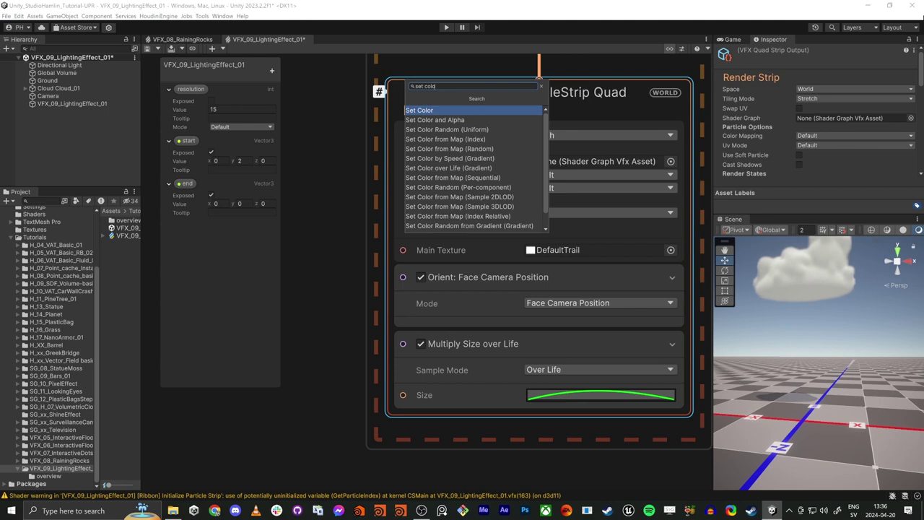
{"action": "key", "text": "Return"}
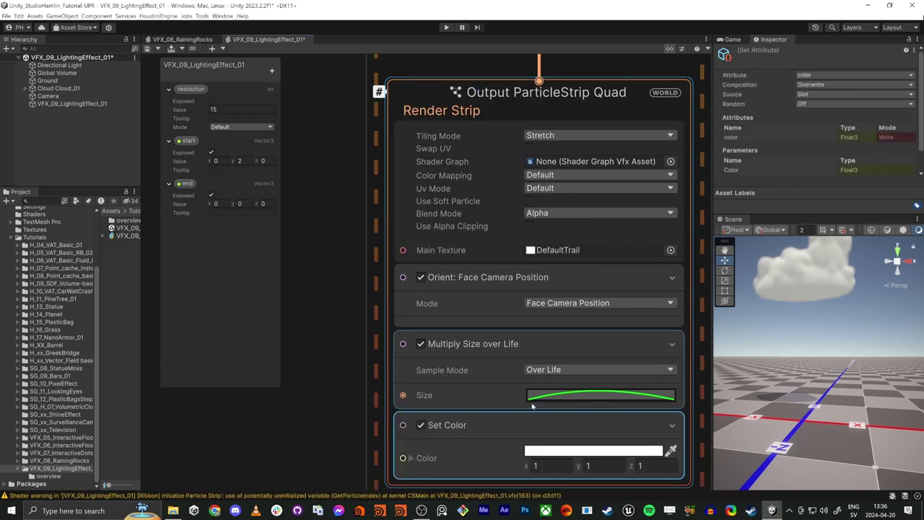
{"action": "key", "text": "Tab"}
{"action": "type", "text": "100"}
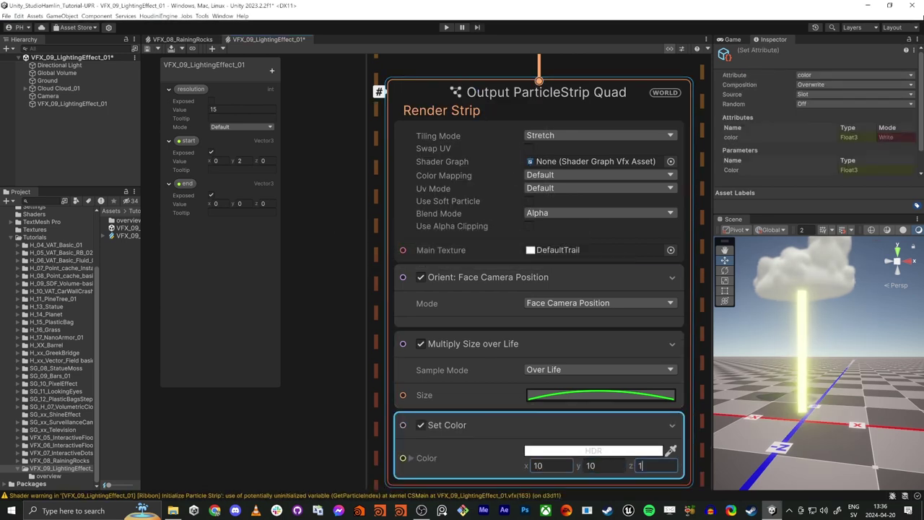
{"action": "key", "text": "Return"}
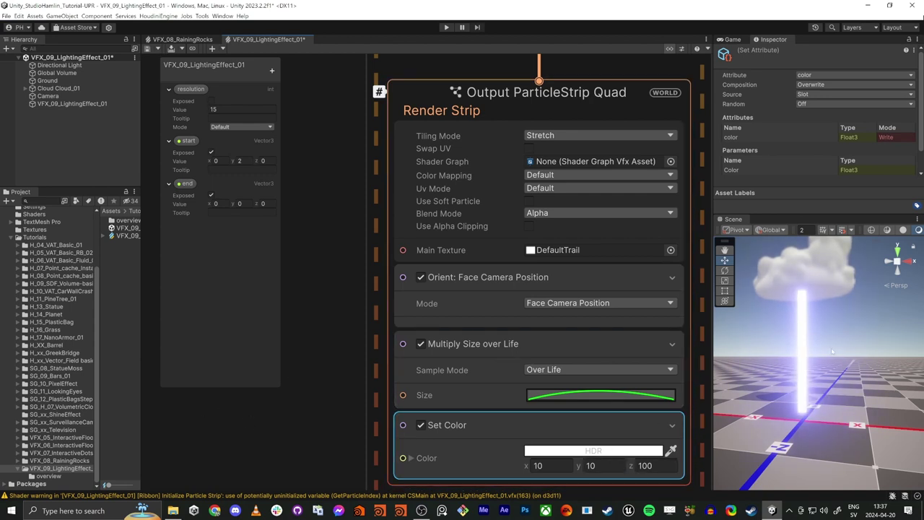
- Delete the Multiply Size over Life block from the Output ParticleStrip Quad context
{"action": "scroll", "coordinate": [362, 343], "scroll_direction": "down", "scroll_amount": 3}
{"action": "scroll", "coordinate": [415, 328], "scroll_direction": "up", "scroll_amount": 2}
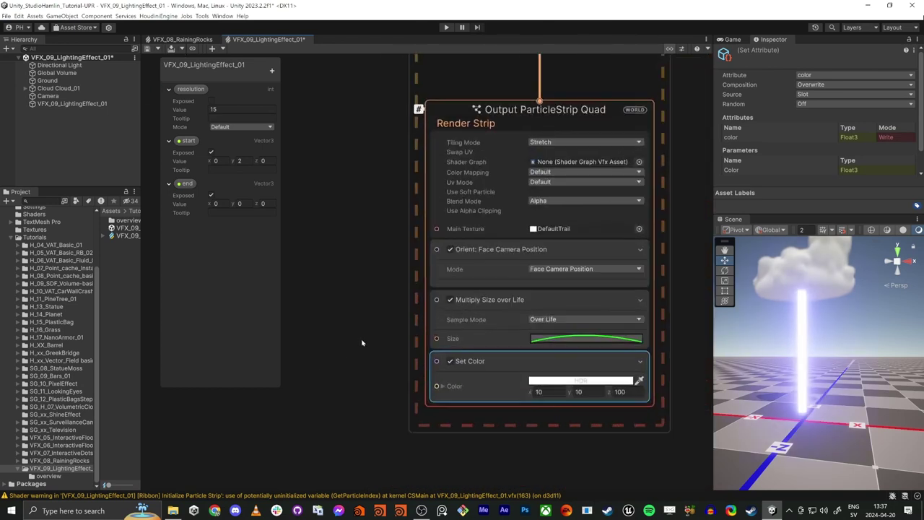
{"action": "scroll", "coordinate": [477, 316], "scroll_direction": "up", "scroll_amount": 2}
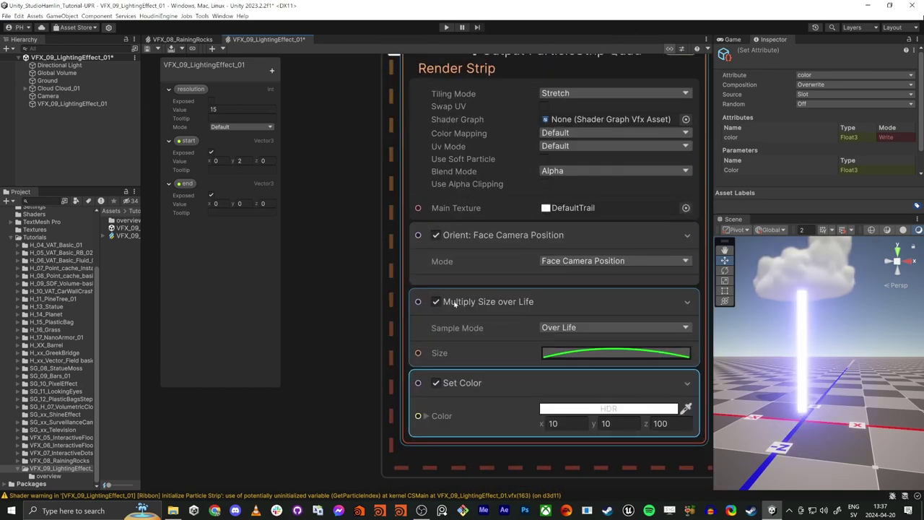
{"action": "left_click", "coordinate": [530, 304]}
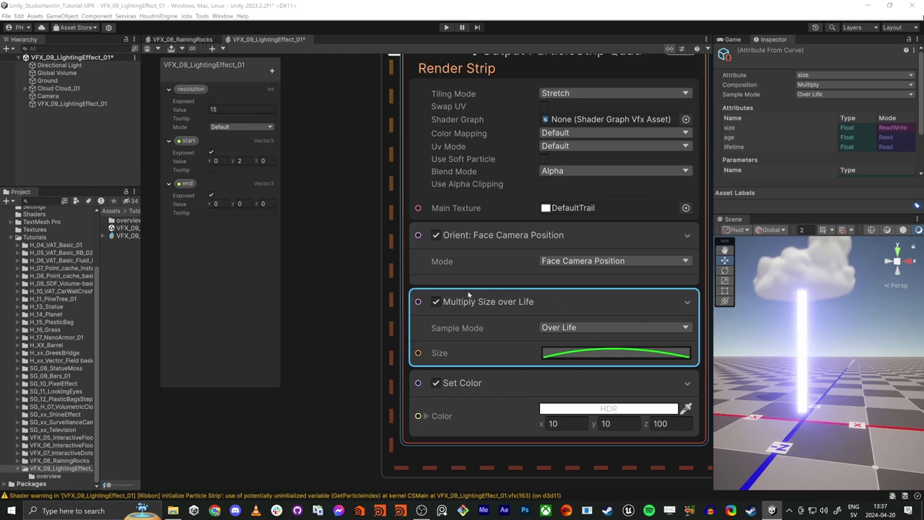
{"action": "key", "text": "Delete"}
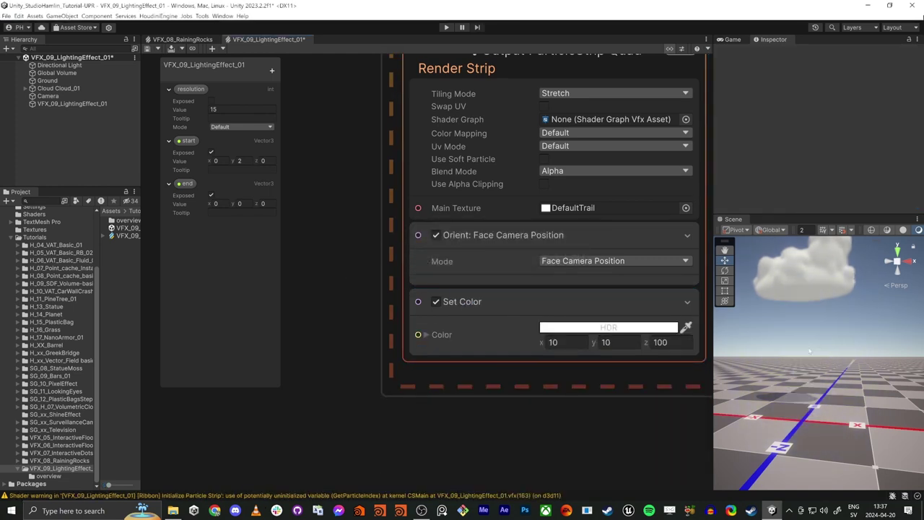
- Tidy the graph by moving the start node next to the end node, and resolution and particleIndexInStrip closer to the Remap node
{"action": "scroll", "coordinate": [382, 264], "scroll_direction": "down", "scroll_amount": 10}
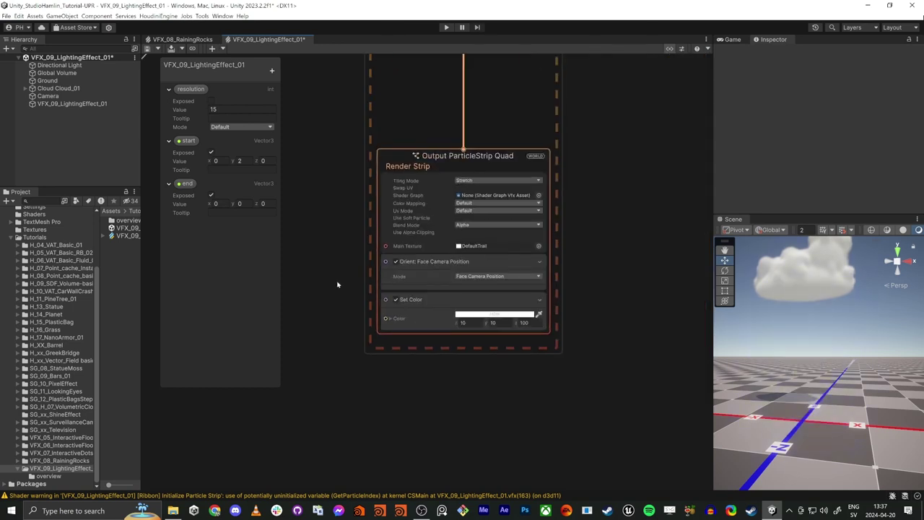
{"action": "middle_click_drag", "start_coordinate": [491, 302], "coordinate": [632, 304]}
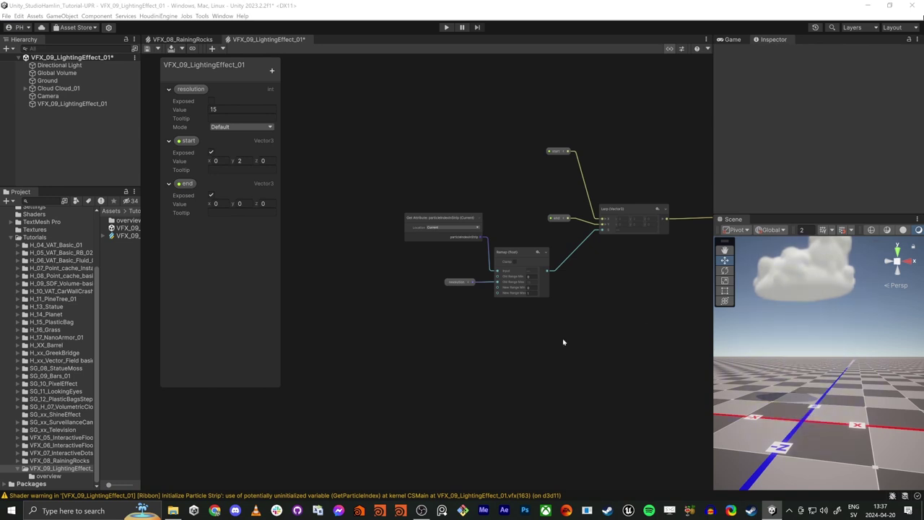
{"action": "middle_click_drag", "start_coordinate": [527, 334], "coordinate": [446, 321]}
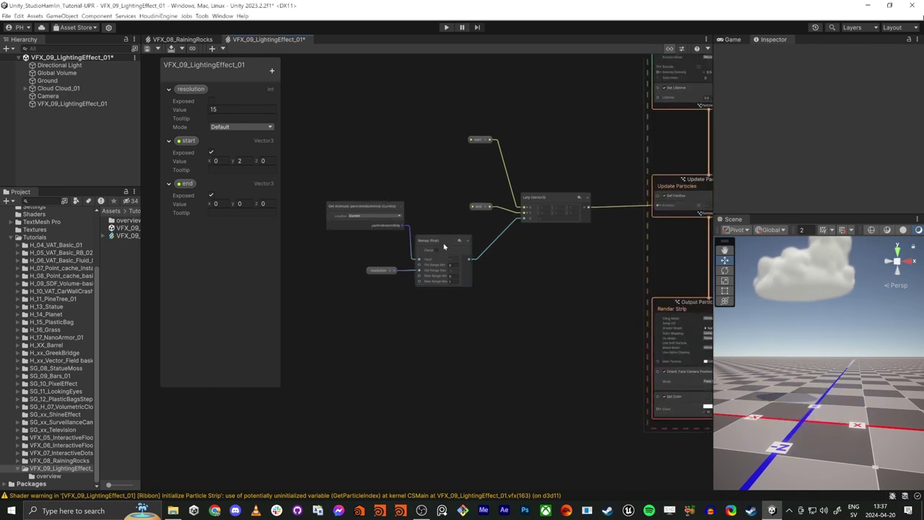
{"action": "scroll", "coordinate": [462, 197], "scroll_direction": "up", "scroll_amount": 5}
{"action": "left_click_drag", "start_coordinate": [505, 75], "coordinate": [510, 225]}
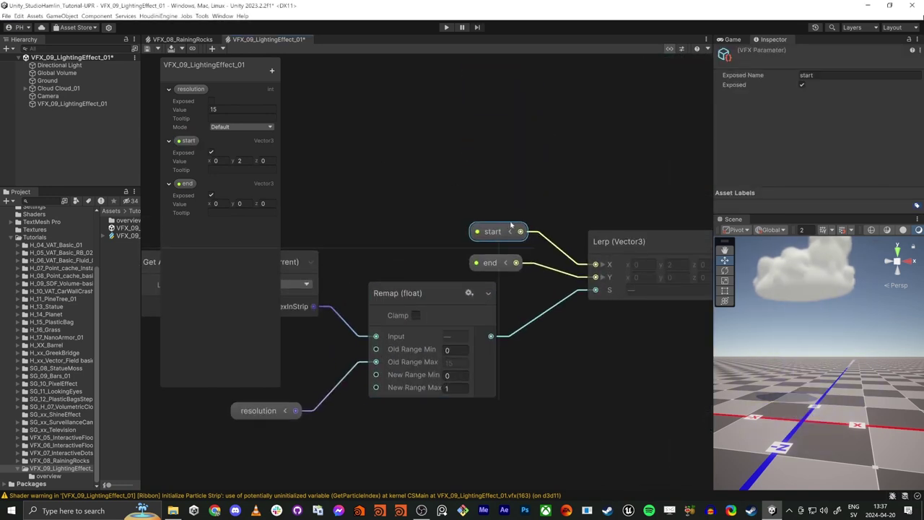
{"action": "scroll", "coordinate": [510, 225], "scroll_direction": "down", "scroll_amount": 5}
{"action": "left_click_drag", "start_coordinate": [445, 296], "coordinate": [456, 282]}
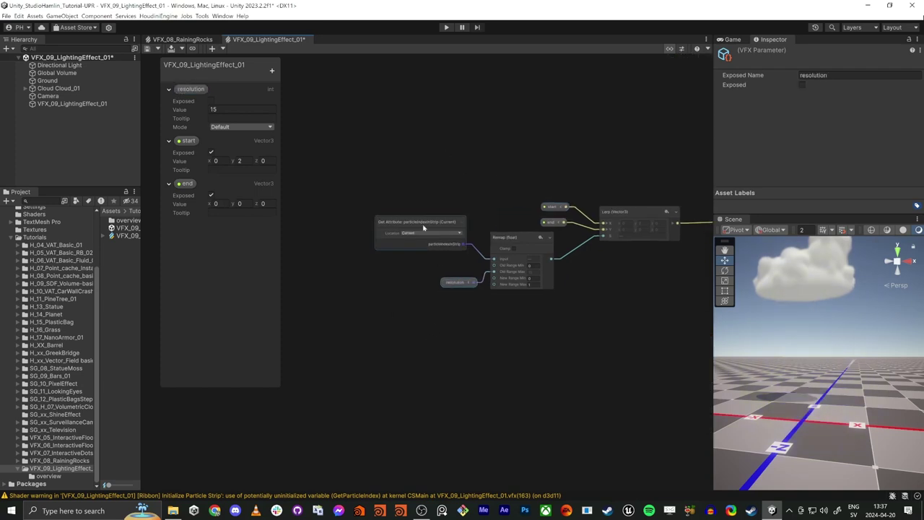
{"action": "left_click_drag", "start_coordinate": [422, 220], "coordinate": [437, 227]}
- Move the start, end, resolution, particleIndexInStrip, Remap and Lerp nodes together farther left, away from the Update Particle Strip context
{"action": "scroll", "coordinate": [424, 179], "scroll_direction": "down", "scroll_amount": 1}
{"action": "left_click_drag", "start_coordinate": [398, 182], "coordinate": [667, 329]}
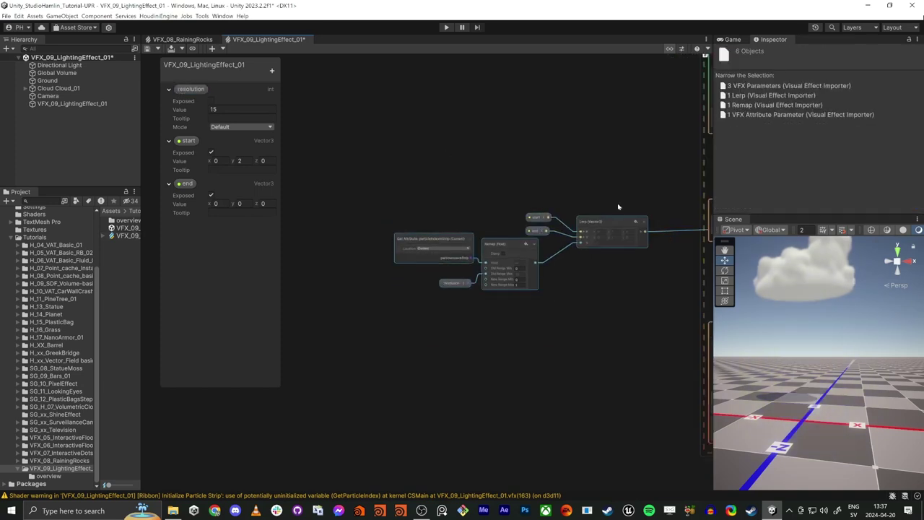
{"action": "left_click_drag", "start_coordinate": [612, 223], "coordinate": [413, 177]}
{"action": "middle_click_drag", "start_coordinate": [441, 331], "coordinate": [576, 354]}
{"action": "scroll", "coordinate": [474, 269], "scroll_direction": "up", "scroll_amount": 4}
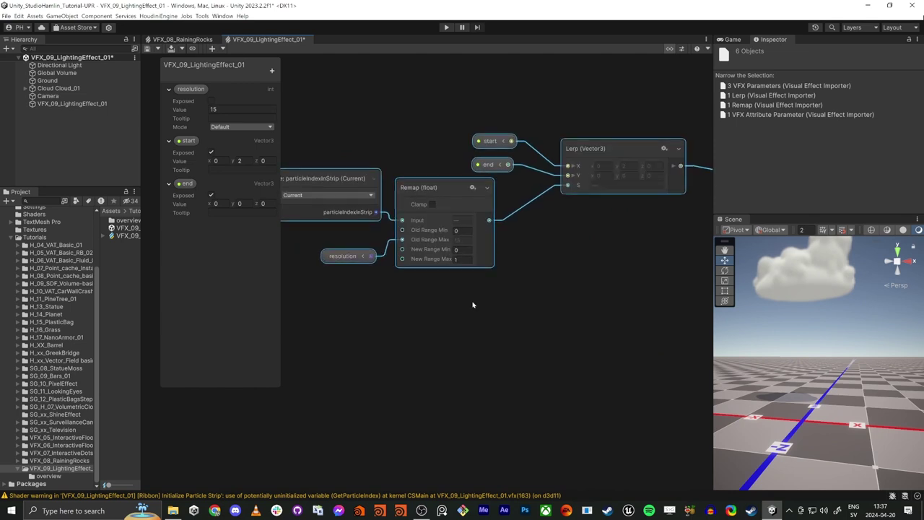
{"action": "middle_click_drag", "start_coordinate": [472, 305], "coordinate": [468, 336]}
{"action": "left_click", "coordinate": [532, 388]}
{"action": "scroll", "coordinate": [447, 309], "scroll_direction": "down", "scroll_amount": 2}
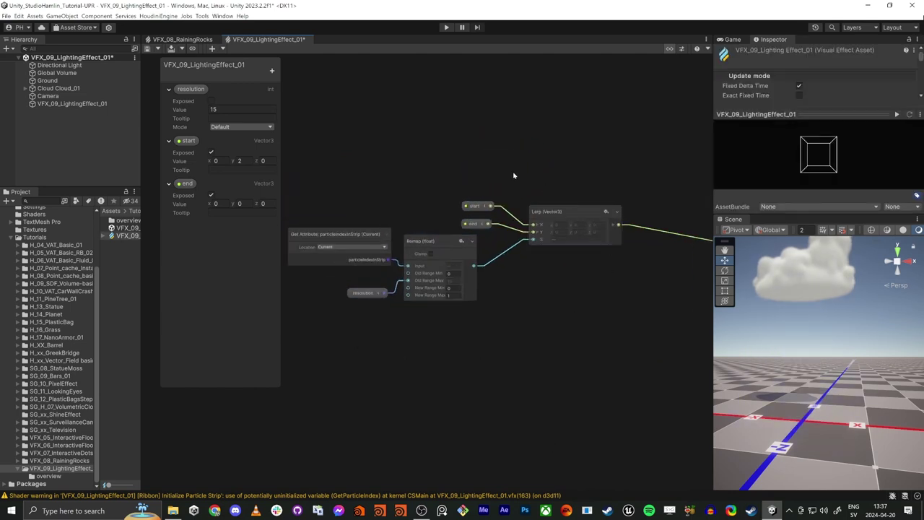
{"action": "scroll", "coordinate": [552, 354], "scroll_direction": "down", "scroll_amount": 2}
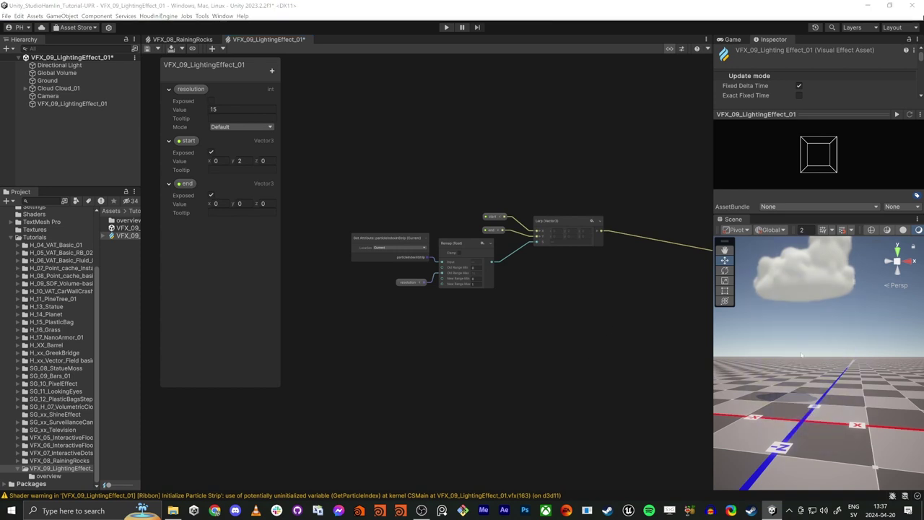
- Add a second Lerp node before the Update context and connect the first Lerp's output to its X input
{"action": "middle_click_drag", "start_coordinate": [621, 337], "coordinate": [459, 335]}
{"action": "key", "text": "space"}
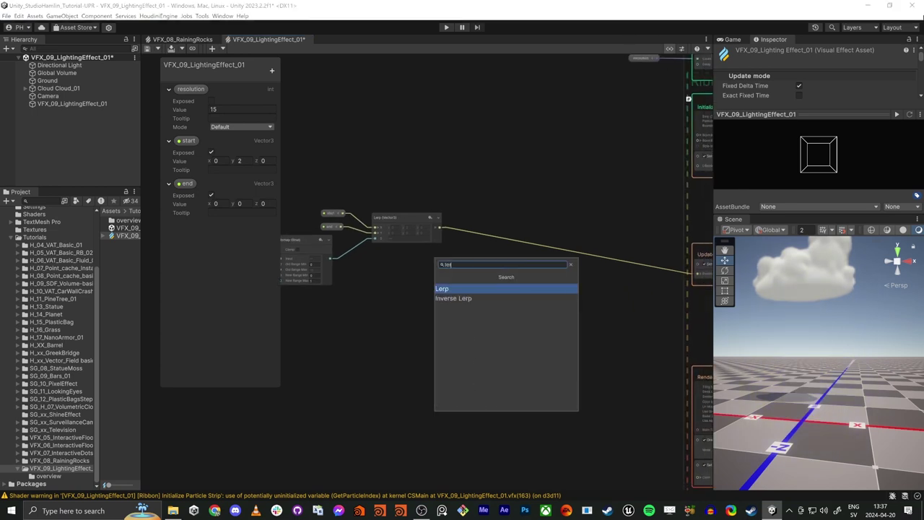
{"action": "key", "text": "Return"}
{"action": "middle_click_drag", "start_coordinate": [592, 279], "coordinate": [468, 274]}
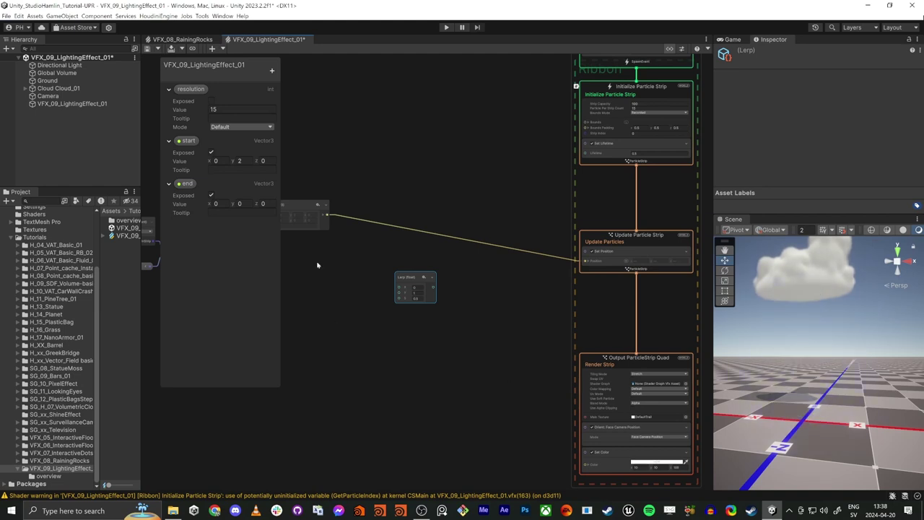
{"action": "left_click_drag", "start_coordinate": [326, 214], "coordinate": [376, 259]}
{"action": "left_click_drag", "start_coordinate": [398, 289], "coordinate": [399, 288]}
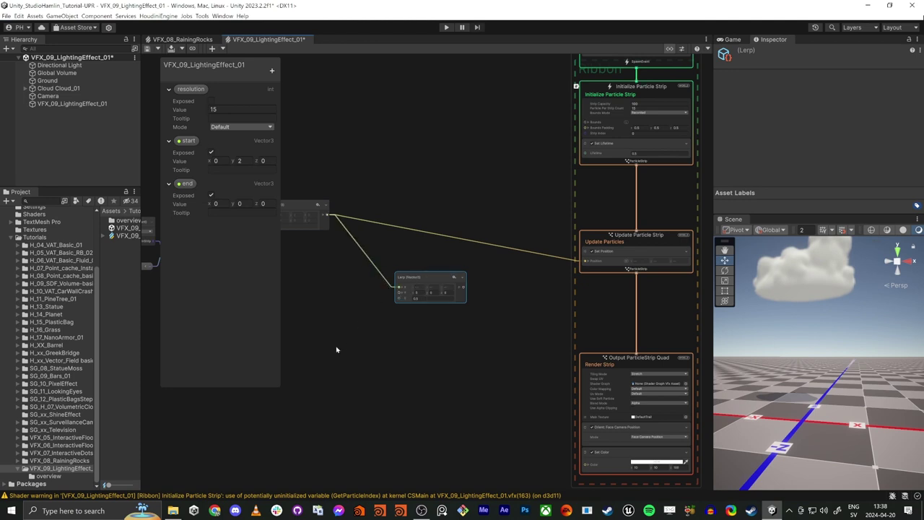
- Create a Value Noise 3D node with its Coordinate input fed by the first Lerp node's output
{"action": "middle_click_drag", "start_coordinate": [283, 346], "coordinate": [438, 307]}
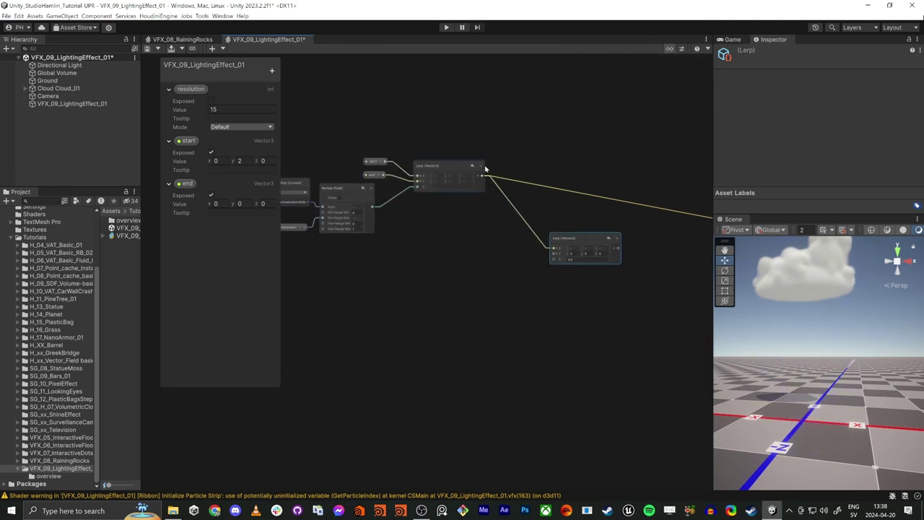
{"action": "left_click_drag", "start_coordinate": [453, 320], "coordinate": [393, 322]}
{"action": "type", "text": "noise"}
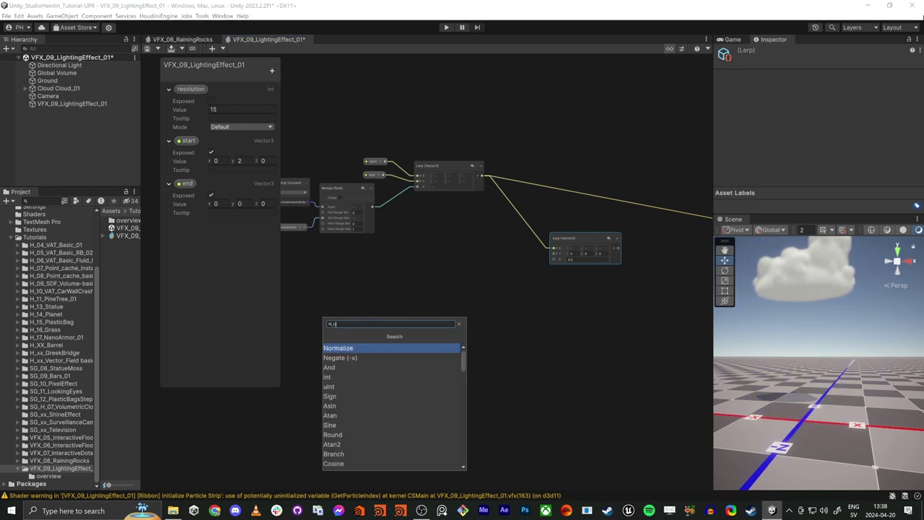
{"action": "key", "text": "Down"}
{"action": "key", "text": "Down"}
{"action": "key", "text": "Return"}
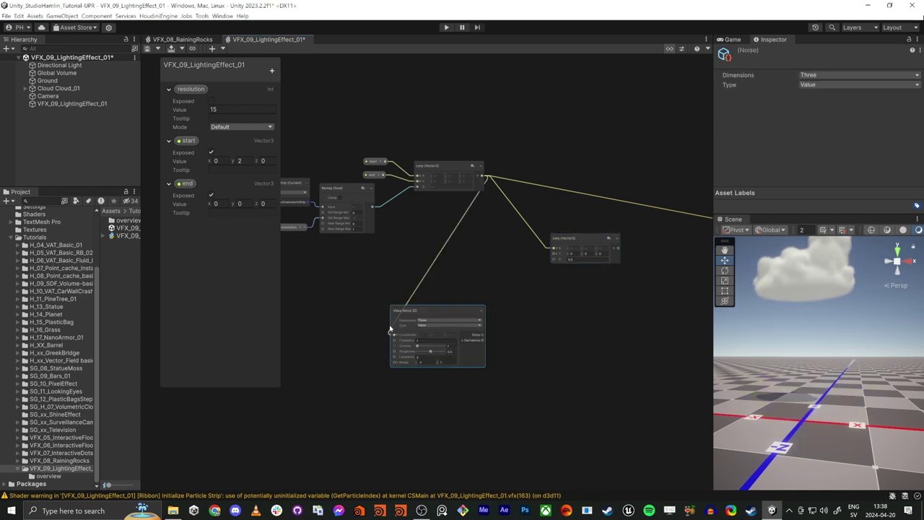
- Move the second Lerp node farther right and the Value Noise 3D node down and left to open space between them
{"action": "scroll", "coordinate": [402, 322], "scroll_direction": "up", "scroll_amount": 4}
{"action": "left_click_drag", "start_coordinate": [454, 302], "coordinate": [506, 228]}
{"action": "middle_click_drag", "start_coordinate": [585, 364], "coordinate": [461, 387]}
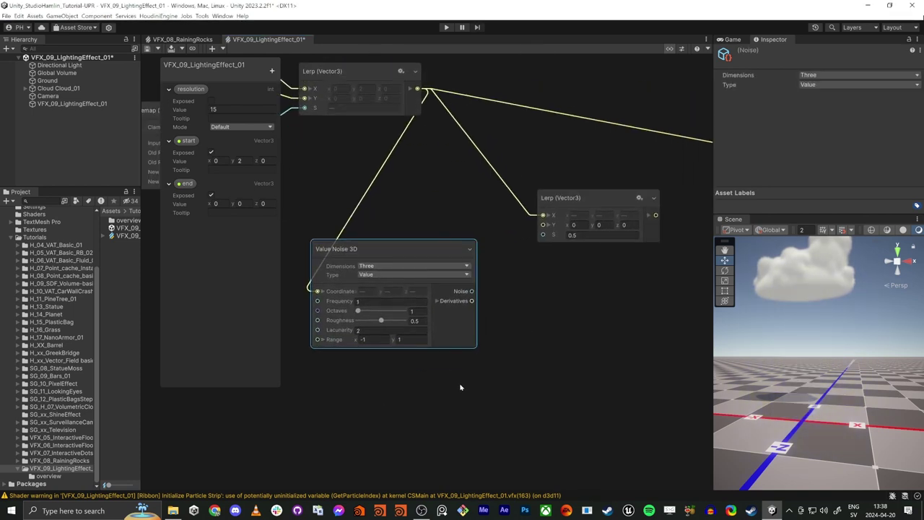
{"action": "left_click", "coordinate": [525, 279]}
{"action": "left_click_drag", "start_coordinate": [575, 197], "coordinate": [636, 196]}
{"action": "left_click_drag", "start_coordinate": [369, 253], "coordinate": [324, 313]}
{"action": "left_click", "coordinate": [472, 229]}
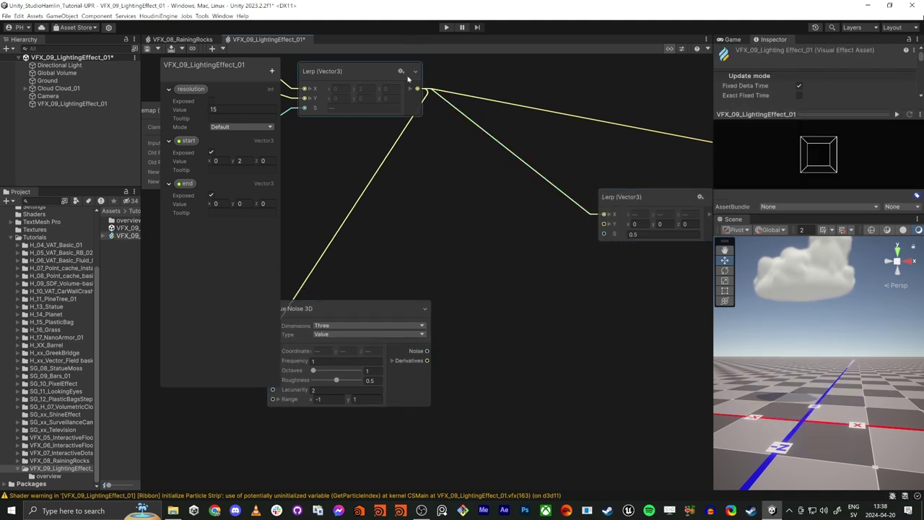
- Create an Add node from the first Lerp's output into input A and place it beside the Value Noise 3D node
{"action": "left_click_drag", "start_coordinate": [417, 88], "coordinate": [494, 253]}
{"action": "type", "text": "add"}
{"action": "left_click", "coordinate": [495, 265]}
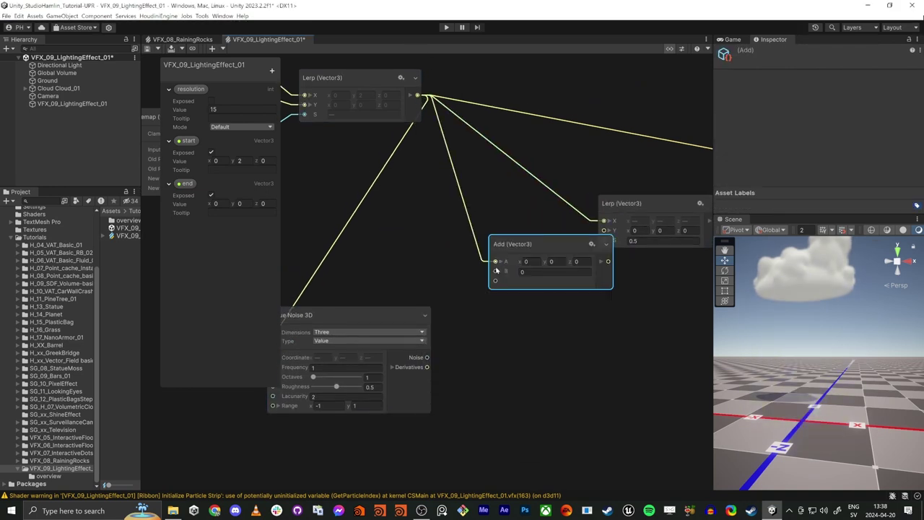
{"action": "left_click_drag", "start_coordinate": [559, 245], "coordinate": [555, 315]}
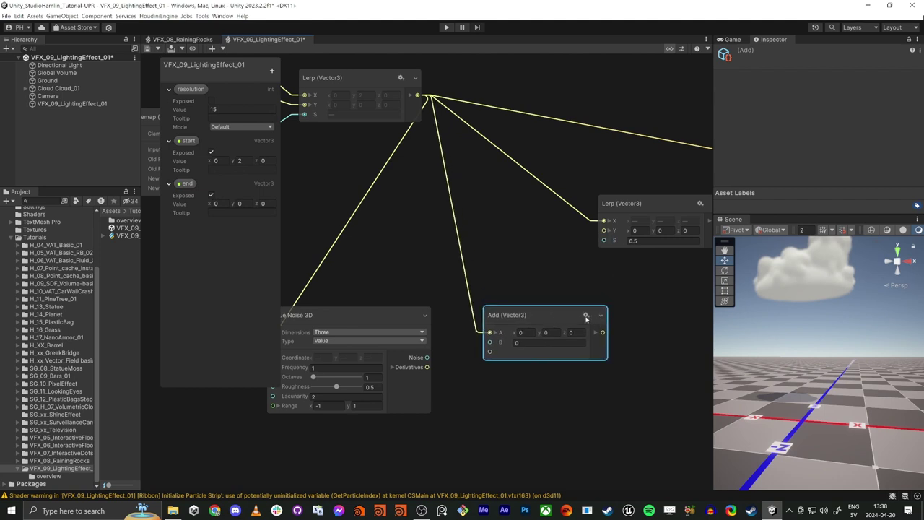
- Set the type of the Add node's b operand to Vector3
{"action": "left_click", "coordinate": [586, 316]}
{"action": "left_click", "coordinate": [591, 338]}
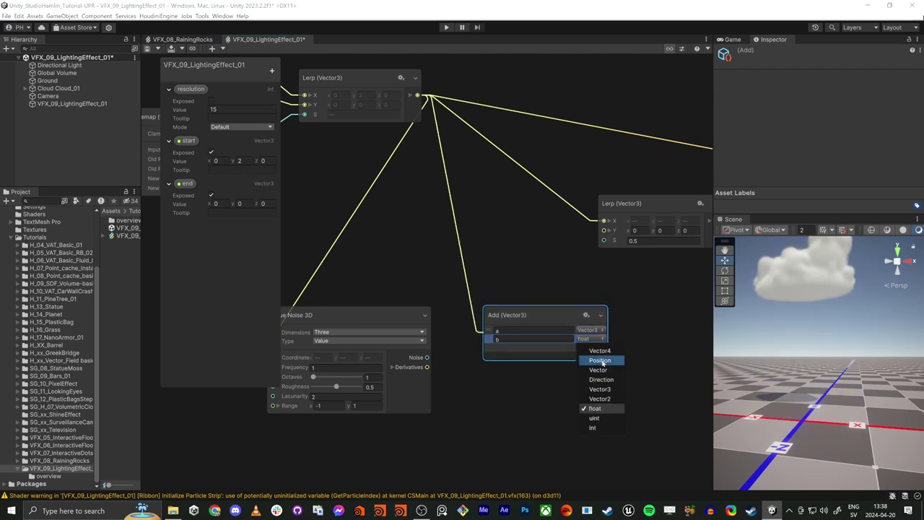
{"action": "left_click", "coordinate": [599, 389]}
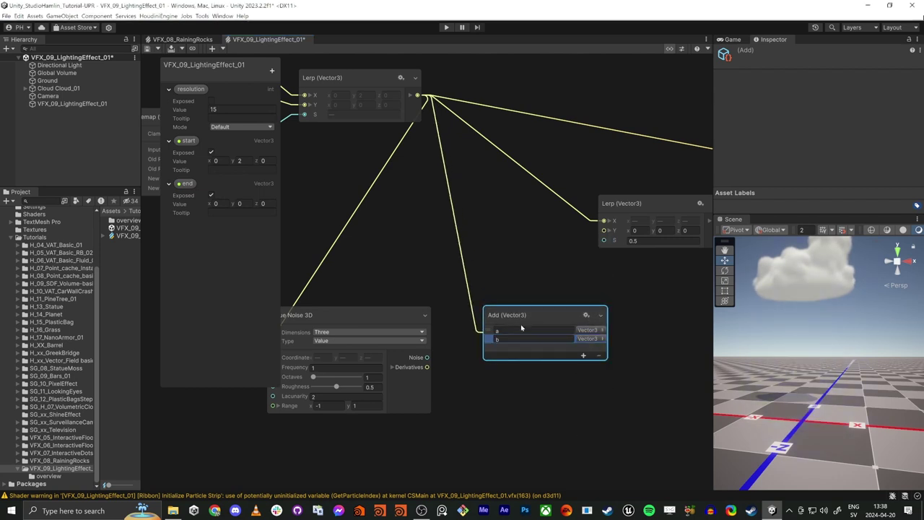
{"action": "left_click", "coordinate": [586, 315]}
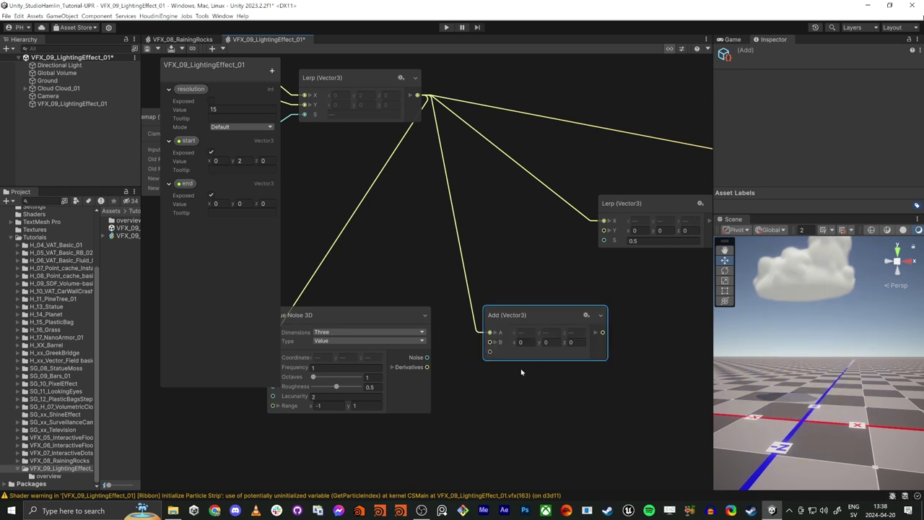
- Connect the noise node's x and z derivatives to the X and Z components of the Add node's B input
{"action": "left_click", "coordinate": [494, 342]}
{"action": "middle_click_drag", "start_coordinate": [388, 242], "coordinate": [440, 204]}
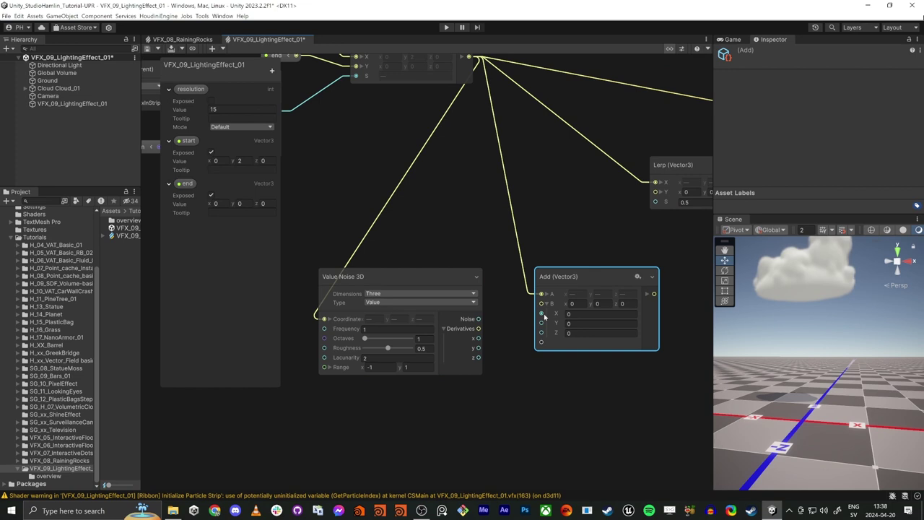
{"action": "left_click_drag", "start_coordinate": [481, 340], "coordinate": [541, 333]}
{"action": "scroll", "coordinate": [482, 233], "scroll_direction": "down", "scroll_amount": 3}
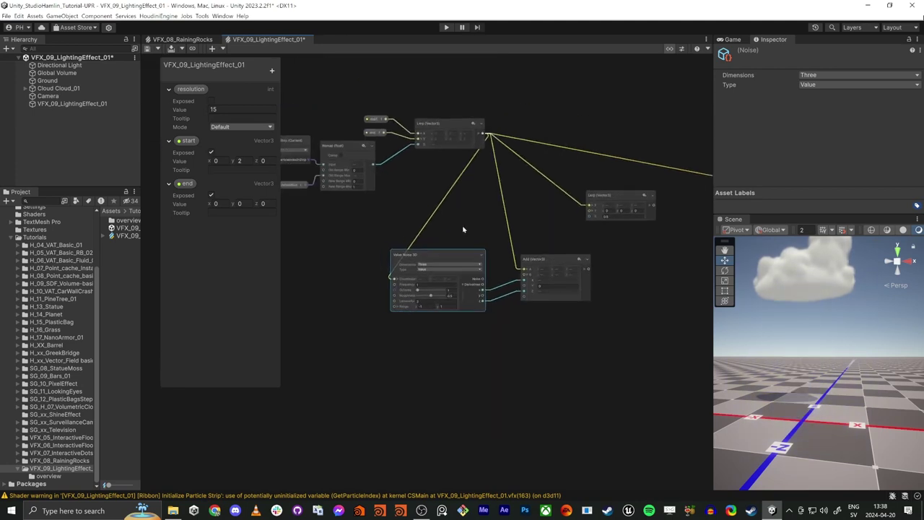
{"action": "middle_click_drag", "start_coordinate": [592, 241], "coordinate": [526, 265]}
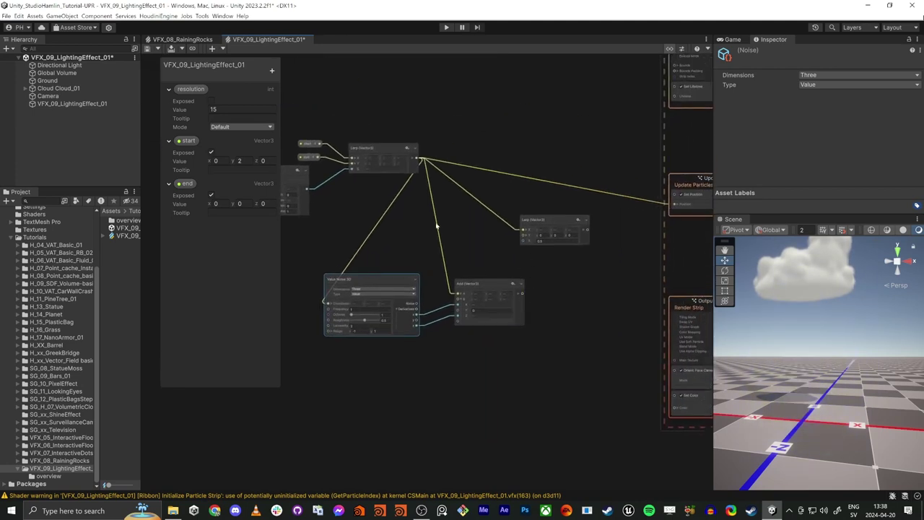
- Connect the Add node's output to the second Lerp's Y input and shift the first Lerp node slightly left
{"action": "left_click_drag", "start_coordinate": [399, 165], "coordinate": [386, 166]}
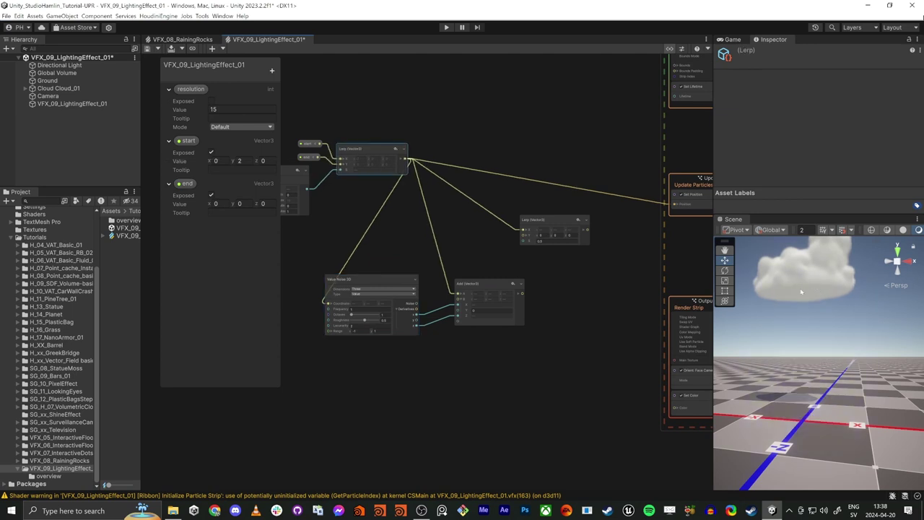
{"action": "left_click", "coordinate": [357, 282]}
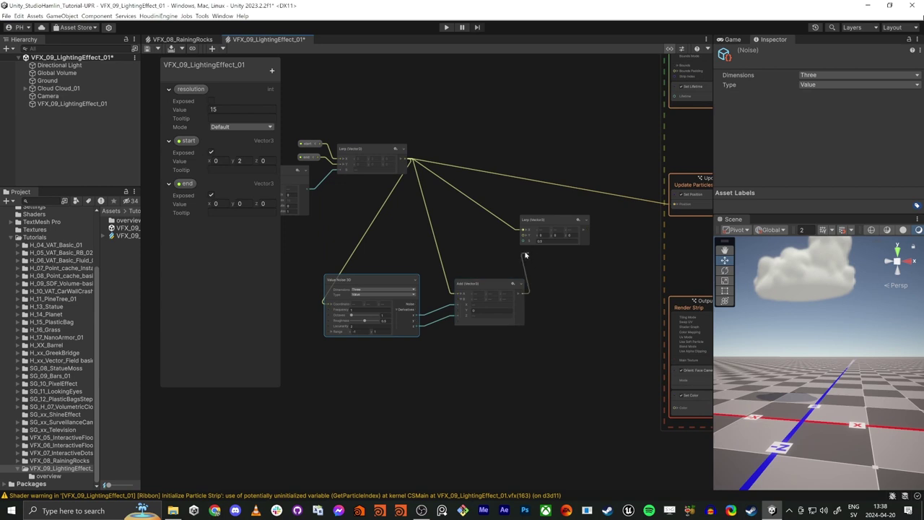
{"action": "left_click_drag", "start_coordinate": [525, 236], "coordinate": [525, 236]}
- Feed the second Lerp's output into the Set Position input of the Update Particles context in place of the first Lerp
{"action": "middle_click_drag", "start_coordinate": [588, 281], "coordinate": [548, 295]}
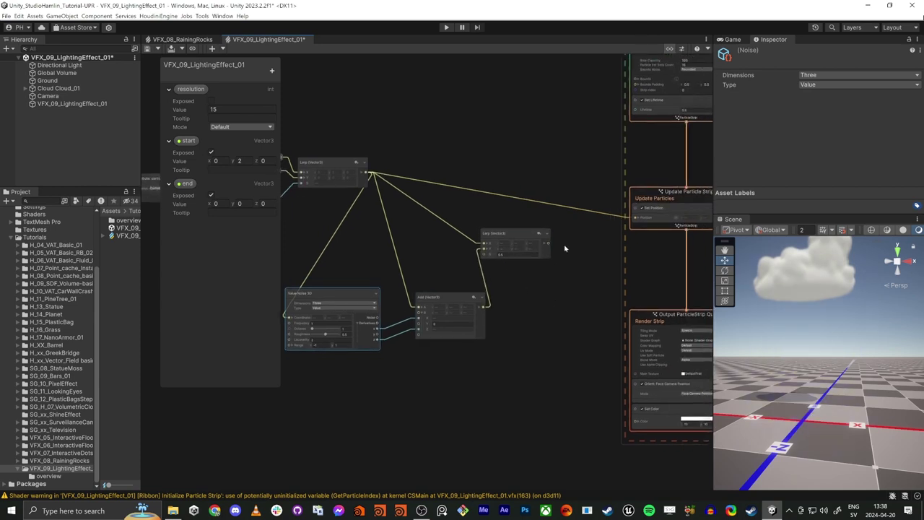
{"action": "left_click_drag", "start_coordinate": [550, 247], "coordinate": [561, 246]}
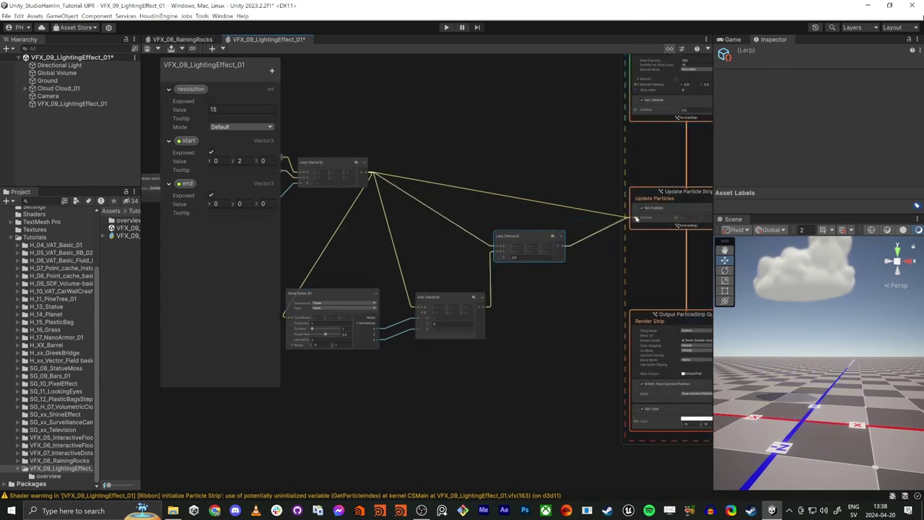
{"action": "left_click_drag", "start_coordinate": [636, 217], "coordinate": [497, 246]}
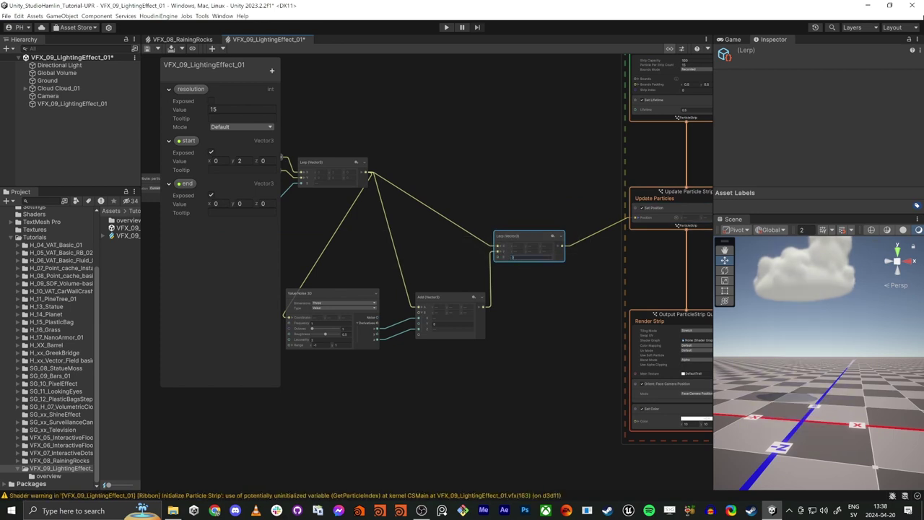
- Set the second Lerp's S value to 1 and nudge the Add node slightly up and left
{"action": "scroll", "coordinate": [434, 326], "scroll_direction": "up", "scroll_amount": 4}
{"action": "scroll", "coordinate": [671, 235], "scroll_direction": "down", "scroll_amount": 2}
{"action": "middle_click_drag", "start_coordinate": [626, 246], "coordinate": [630, 277]}
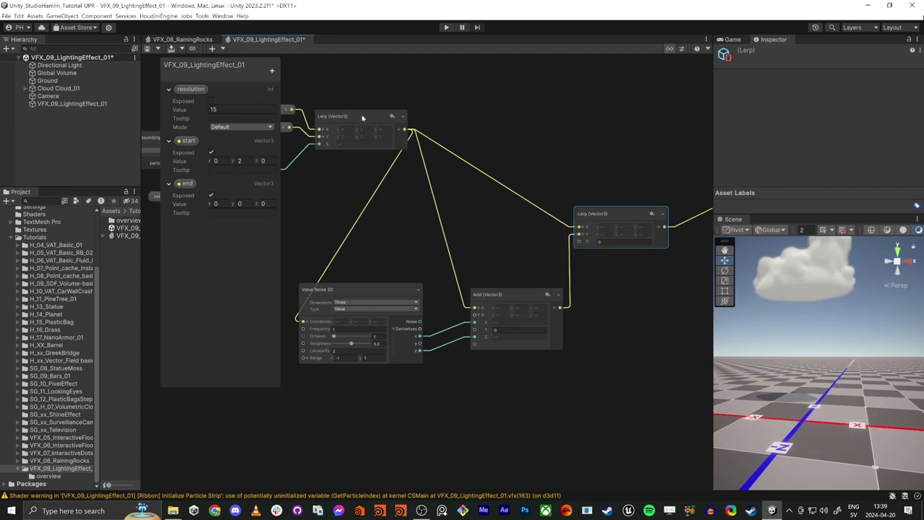
{"action": "left_click", "coordinate": [598, 242]}
{"action": "mouse_move", "coordinate": [494, 294]}
{"action": "left_mouse_down"}
{"action": "mouse_move", "coordinate": [482, 282]}
{"action": "mouse_move", "coordinate": [485, 290]}
{"action": "left_mouse_up"}
{"action": "right_click_drag", "start_coordinate": [794, 343], "coordinate": [735, 358]}
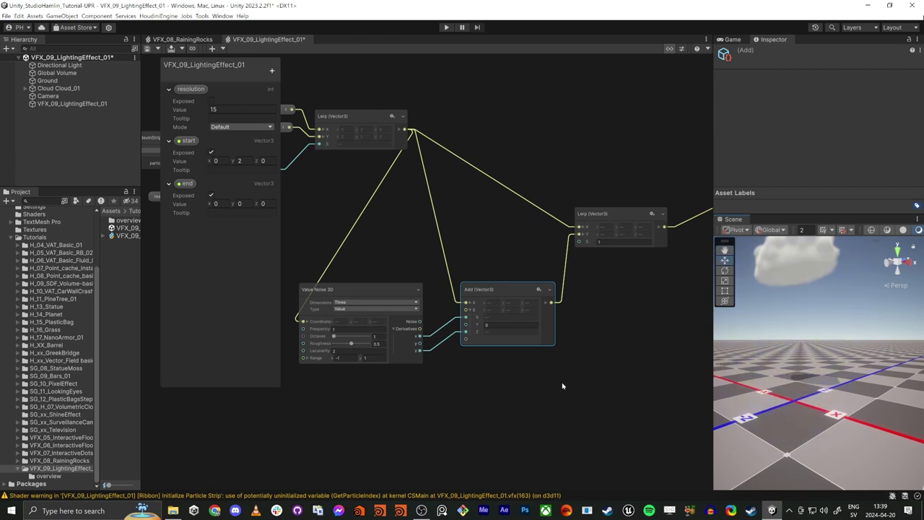
- Change the Value Noise 3D node's type to Perlin
{"action": "middle_click_drag", "start_coordinate": [340, 424], "coordinate": [434, 431]}
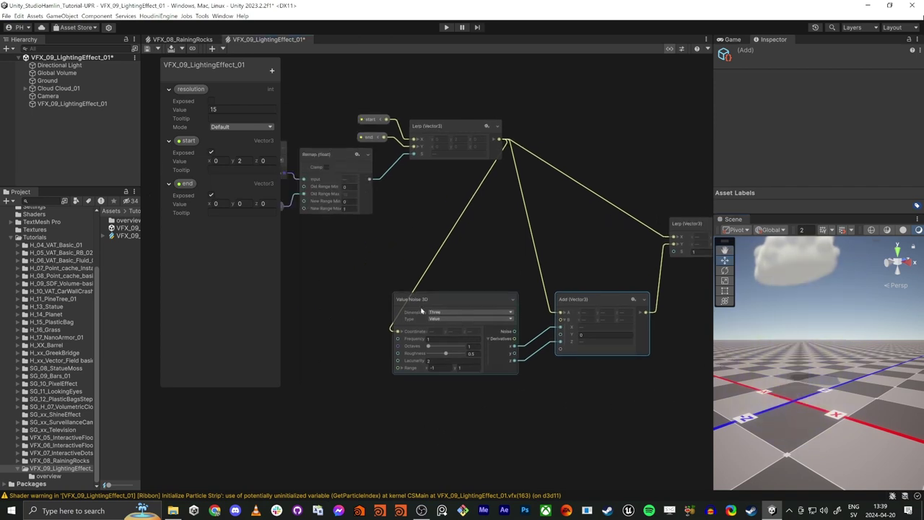
{"action": "scroll", "coordinate": [422, 306], "scroll_direction": "up", "scroll_amount": 4}
{"action": "middle_click_drag", "start_coordinate": [607, 399], "coordinate": [513, 342]}
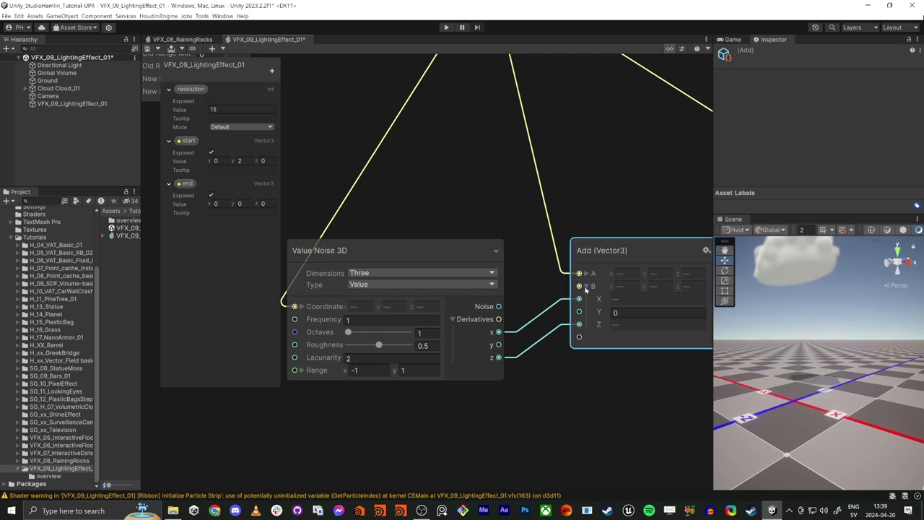
{"action": "left_click", "coordinate": [361, 369]}
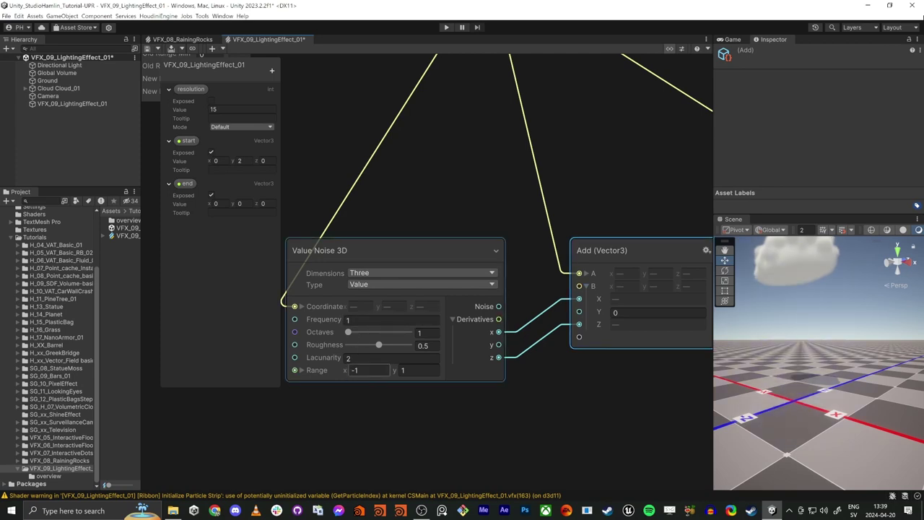
{"action": "middle_click_drag", "start_coordinate": [367, 407], "coordinate": [441, 407]}
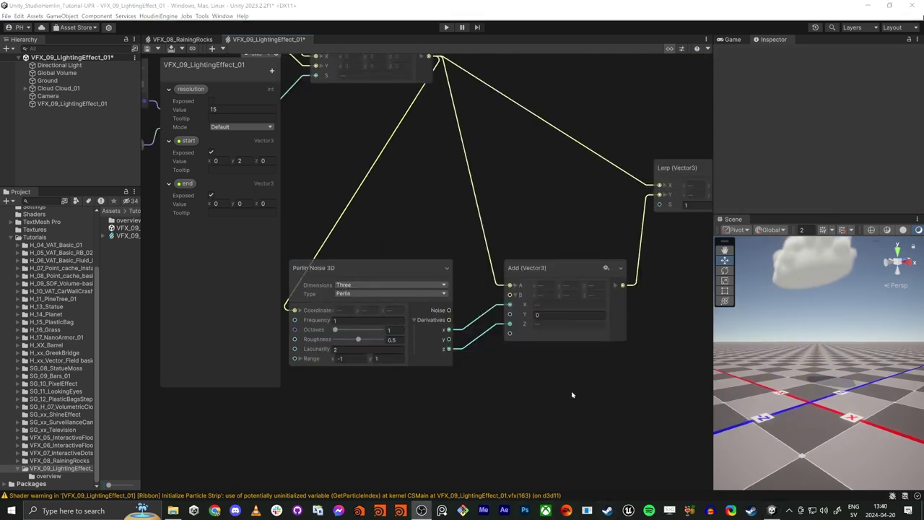
{"action": "mouse_move", "coordinate": [744, 352]}
{"action": "left_mouse_down", "text": "alt"}
{"action": "mouse_move", "coordinate": [776, 339]}
{"action": "mouse_move", "coordinate": [738, 349]}
{"action": "left_mouse_up", "text": "alt"}
{"action": "scroll", "coordinate": [765, 345], "scroll_direction": "down", "scroll_amount": 4}
{"action": "middle_click_drag", "start_coordinate": [478, 403], "coordinate": [492, 413]}
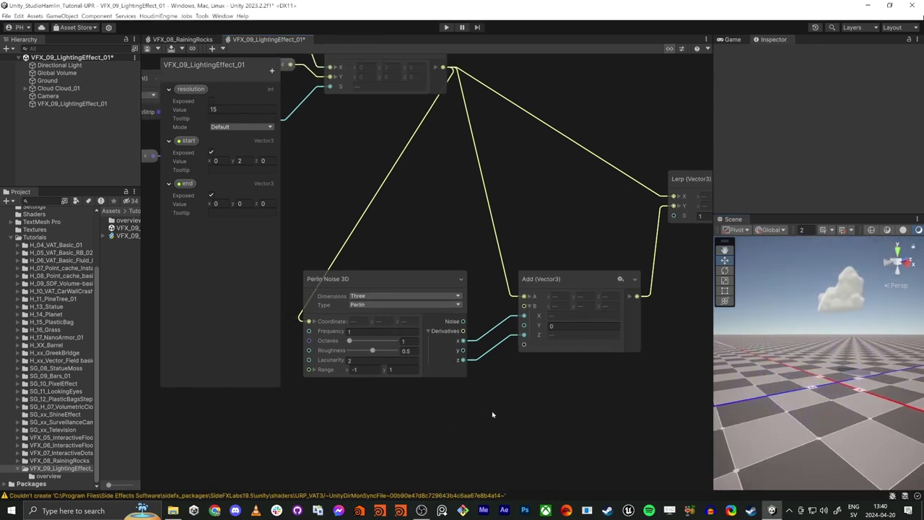
- Rearrange the Add, first Lerp and Perlin Noise 3D nodes so the noise branch sits neatly together
{"action": "left_click_drag", "start_coordinate": [562, 282], "coordinate": [570, 276]}
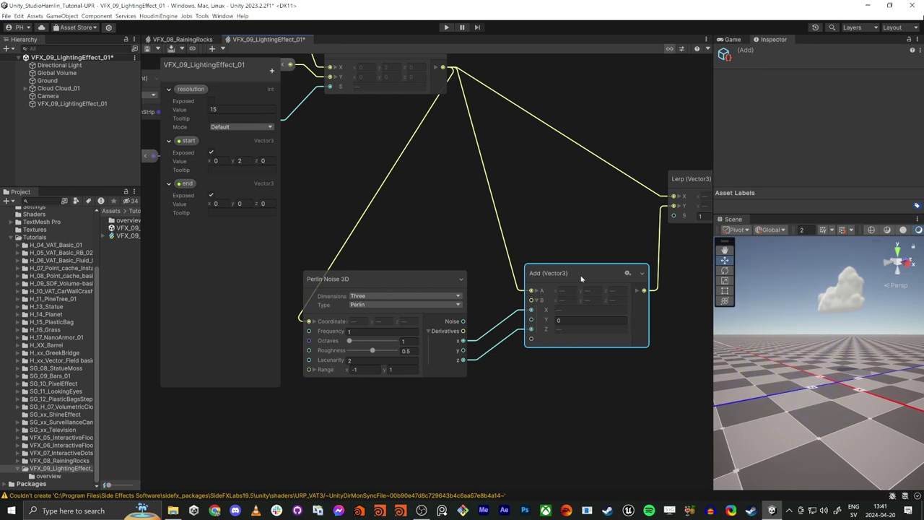
{"action": "left_click_drag", "start_coordinate": [572, 288], "coordinate": [573, 284]}
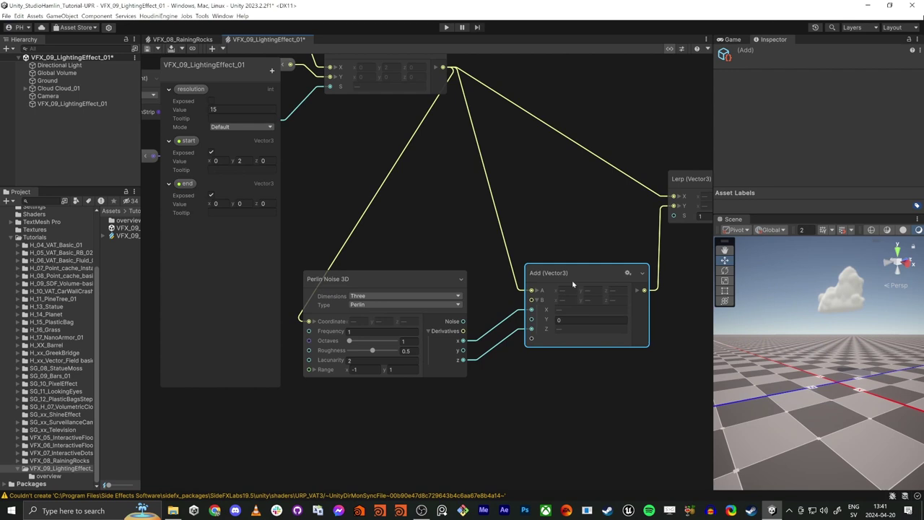
{"action": "middle_click_drag", "start_coordinate": [532, 206], "coordinate": [521, 263]}
{"action": "scroll", "coordinate": [521, 257], "scroll_direction": "down", "scroll_amount": 1}
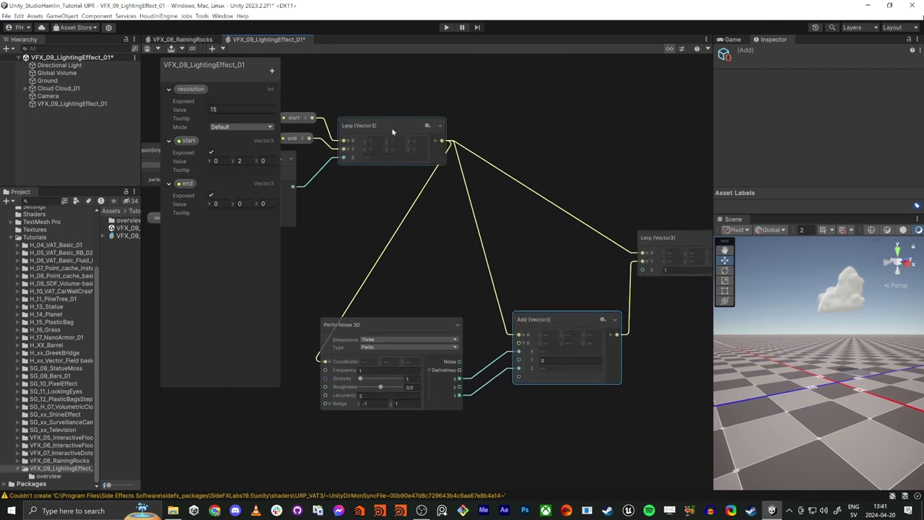
{"action": "left_click_drag", "start_coordinate": [394, 130], "coordinate": [388, 129]}
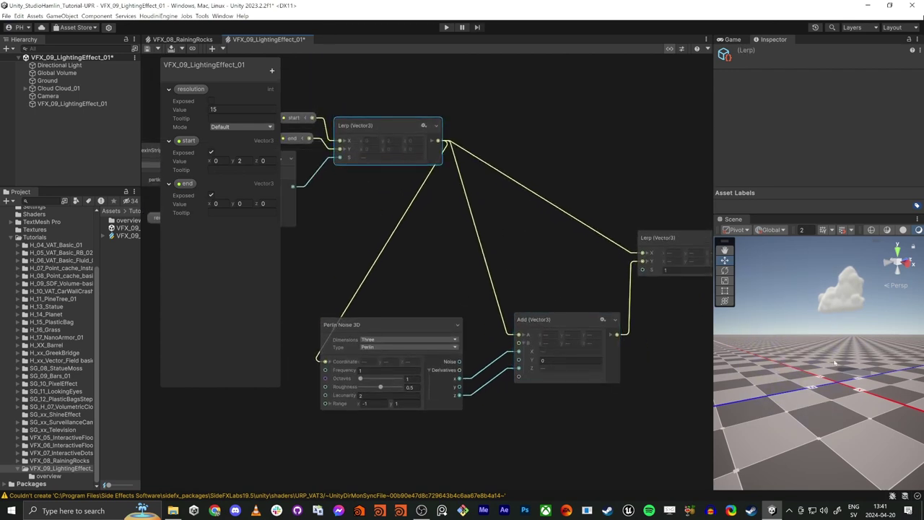
{"action": "mouse_move", "coordinate": [453, 340]}
{"action": "left_mouse_down"}
{"action": "mouse_move", "coordinate": [484, 327]}
{"action": "mouse_move", "coordinate": [470, 335]}
{"action": "left_mouse_up"}
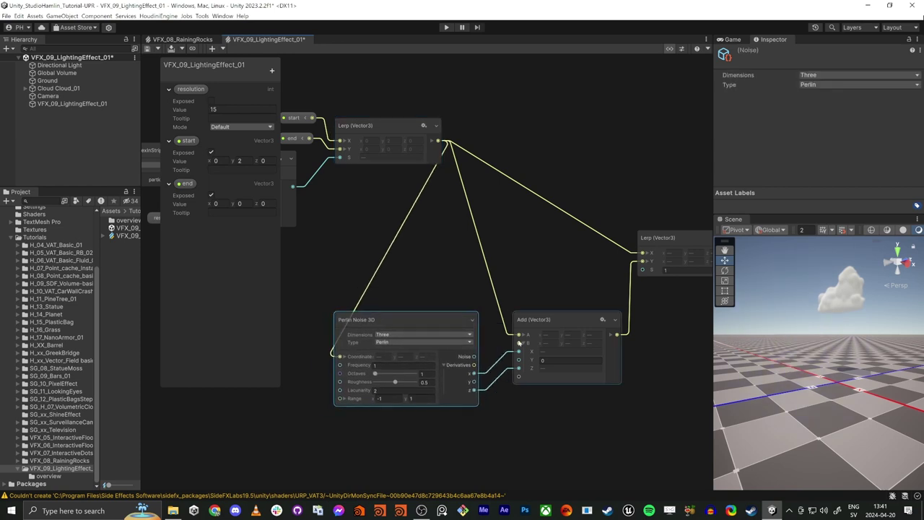
{"action": "mouse_move", "coordinate": [548, 321]}
{"action": "left_mouse_down"}
{"action": "mouse_move", "coordinate": [537, 305]}
{"action": "mouse_move", "coordinate": [544, 311]}
{"action": "left_mouse_up"}
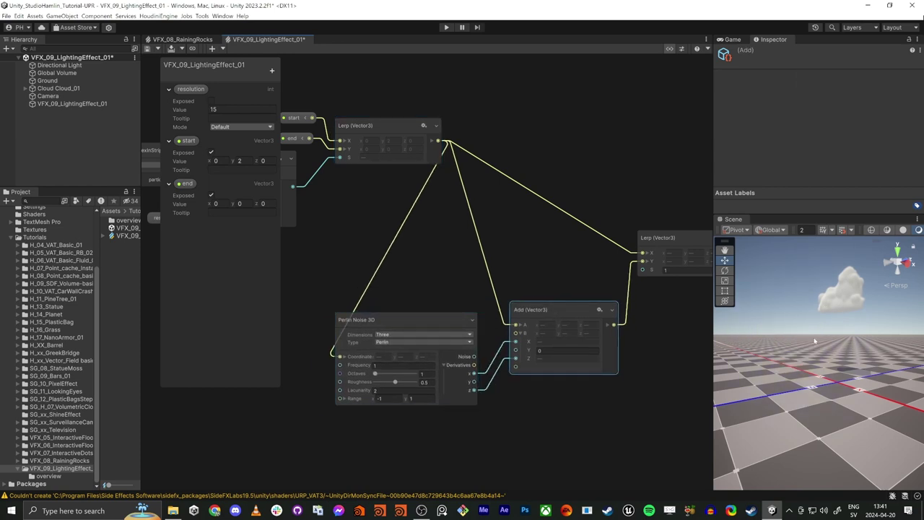
- Create an inline float node below and to the left of the Perlin Noise 3D node
{"action": "middle_click_drag", "start_coordinate": [384, 446], "coordinate": [510, 336]}
{"action": "scroll", "coordinate": [524, 316], "scroll_direction": "up", "scroll_amount": 4}
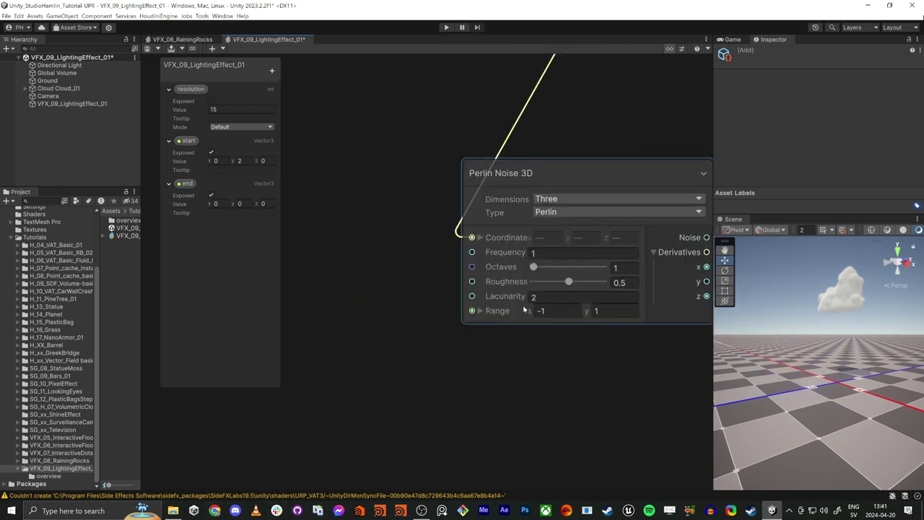
{"action": "scroll", "coordinate": [523, 307], "scroll_direction": "down", "scroll_amount": 2}
{"action": "middle_click_drag", "start_coordinate": [351, 392], "coordinate": [380, 355]}
{"action": "key", "text": "space"}
{"action": "type", "text": "float"}
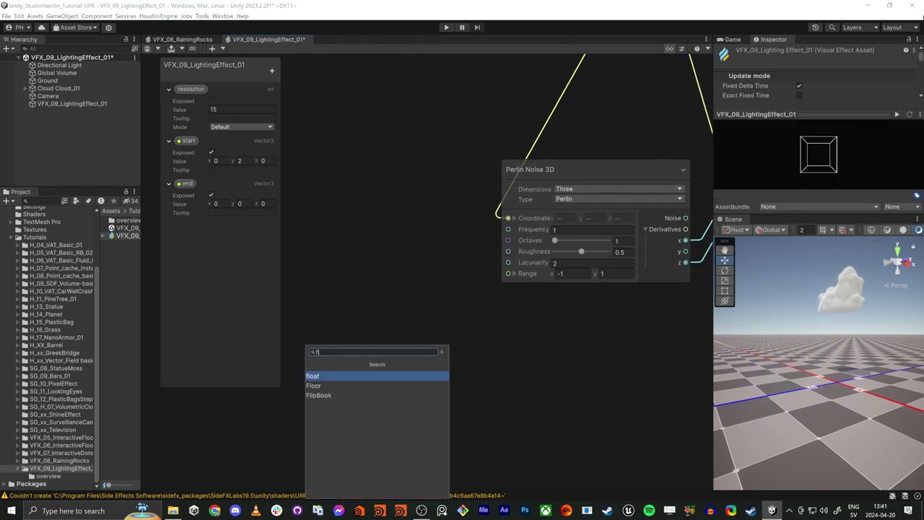
{"action": "key", "text": "Return"}
- Create a Negate (-x) node fed by the float node's output
{"action": "left_click_drag", "start_coordinate": [456, 403], "coordinate": [511, 432]}
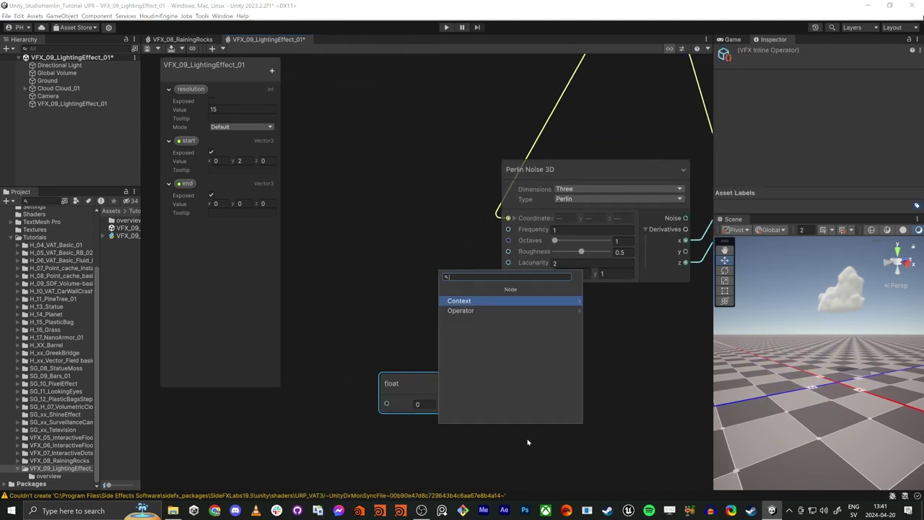
{"action": "type", "text": "negate"}
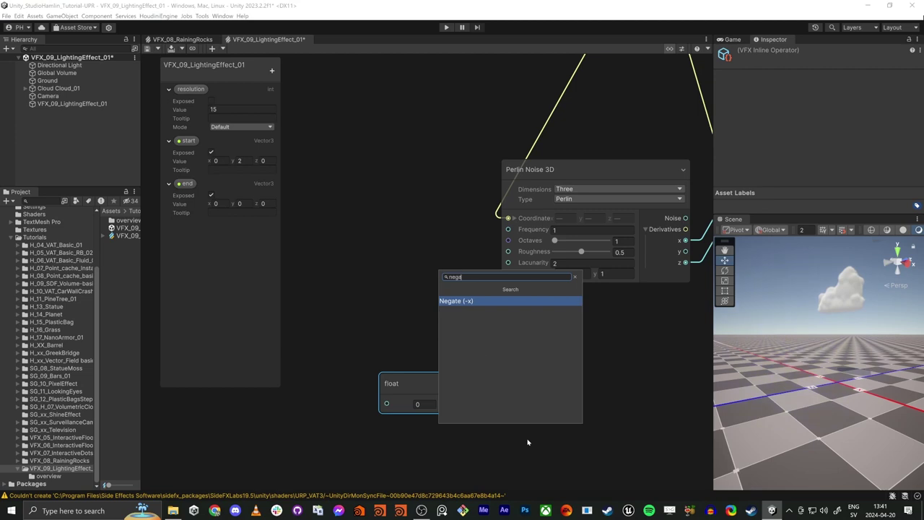
{"action": "key", "text": "Return"}
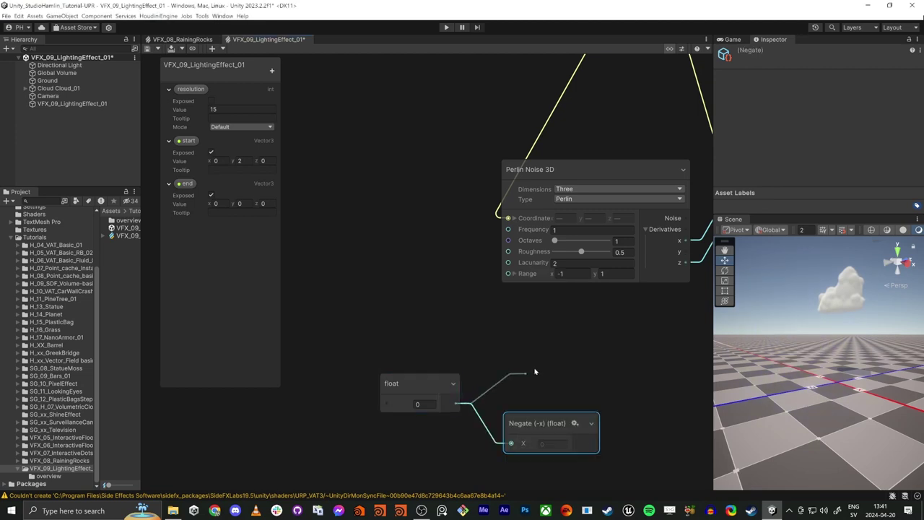
{"action": "key", "text": "space"}
{"action": "type", "text": "vec"}
{"action": "key", "text": "Return"}
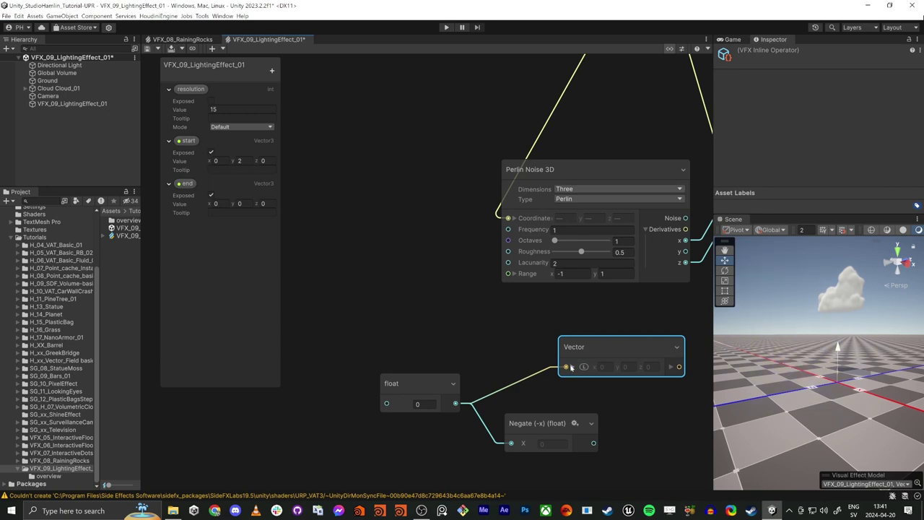
{"action": "left_click", "coordinate": [572, 366]}
{"action": "left_click_drag", "start_coordinate": [565, 375], "coordinate": [642, 359]}
{"action": "left_click", "coordinate": [596, 344]}
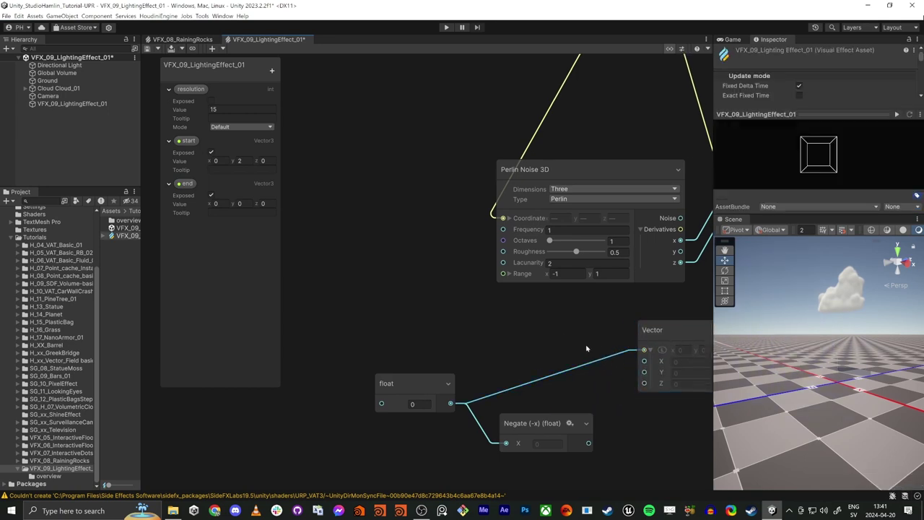
{"action": "middle_click_drag", "start_coordinate": [585, 348], "coordinate": [329, 319]}
{"action": "left_click", "coordinate": [428, 311]}
{"action": "key", "text": "Delete"}
- Create a Vector2 node and place it to the right of the Negate node with its X and Y components expanded
{"action": "middle_click_drag", "start_coordinate": [382, 312], "coordinate": [550, 314]}
{"action": "key", "text": "space"}
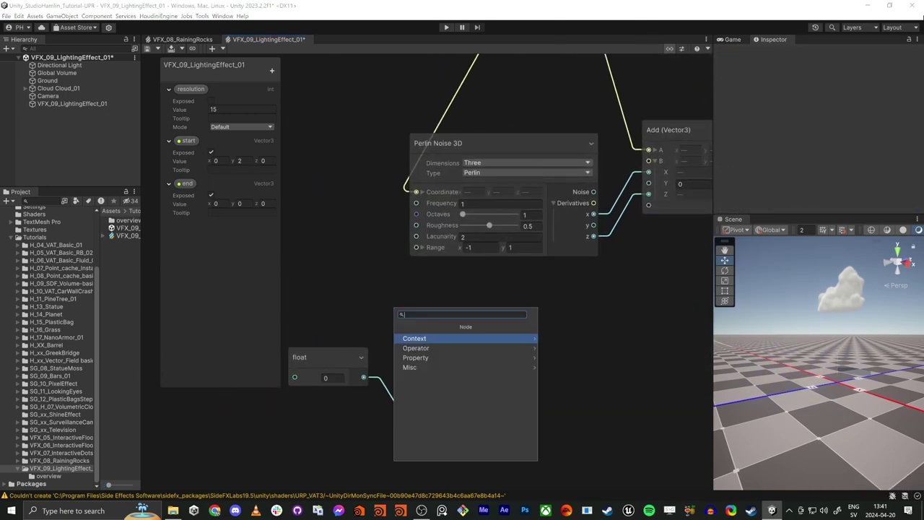
{"action": "type", "text": "vec"}
{"action": "left_click", "coordinate": [405, 348]}
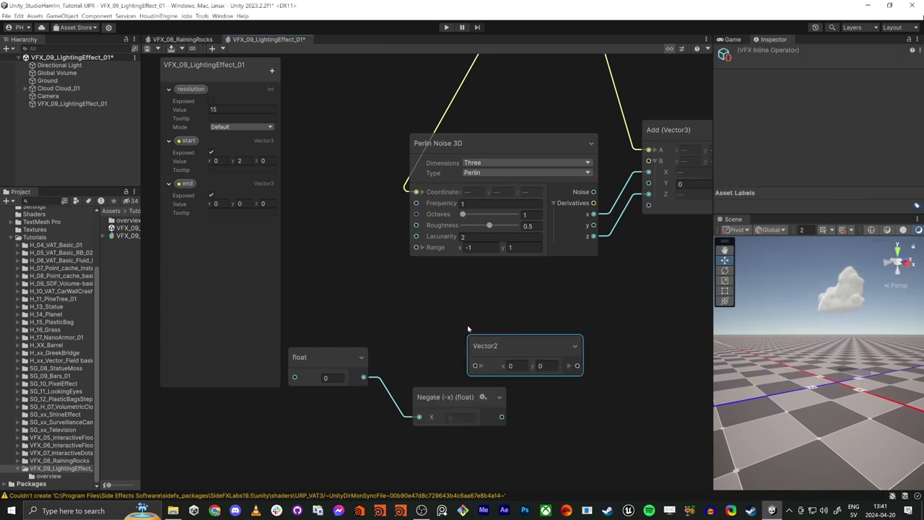
{"action": "left_click_drag", "start_coordinate": [517, 346], "coordinate": [608, 314]}
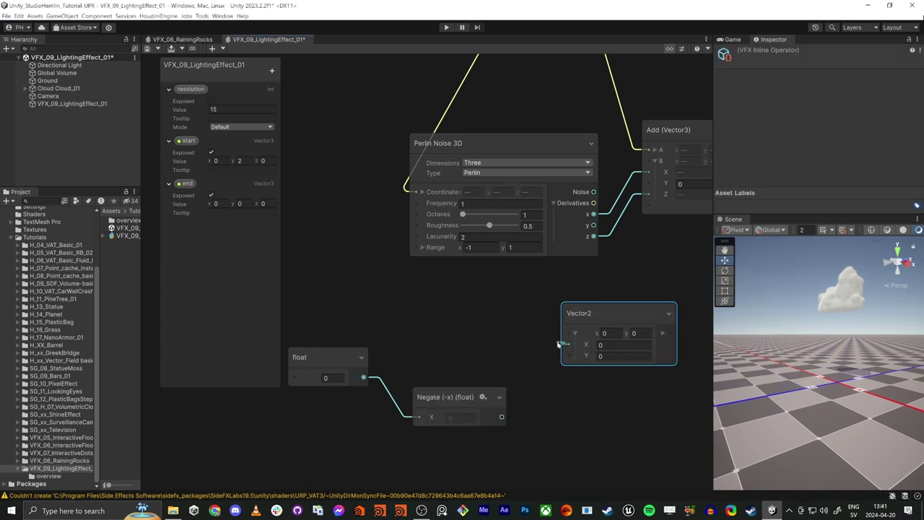
- Connect the Negate output to the Vector2's X and the float output to its Y, then move the Negate node up
{"action": "left_click_drag", "start_coordinate": [569, 344], "coordinate": [502, 417]}
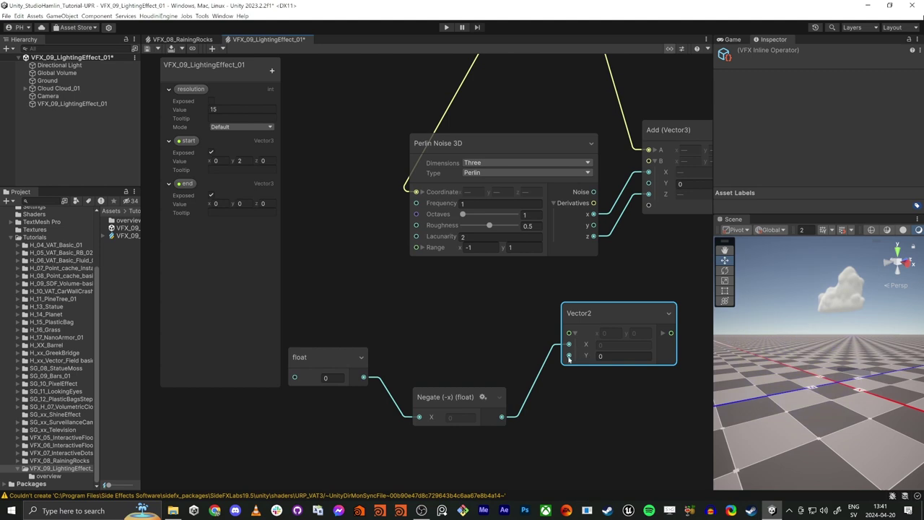
{"action": "left_click_drag", "start_coordinate": [569, 355], "coordinate": [359, 379]}
{"action": "left_click_drag", "start_coordinate": [444, 397], "coordinate": [451, 319]}
{"action": "scroll", "coordinate": [516, 382], "scroll_direction": "down", "scroll_amount": 1}
{"action": "scroll", "coordinate": [516, 382], "scroll_direction": "down", "scroll_amount": 2}
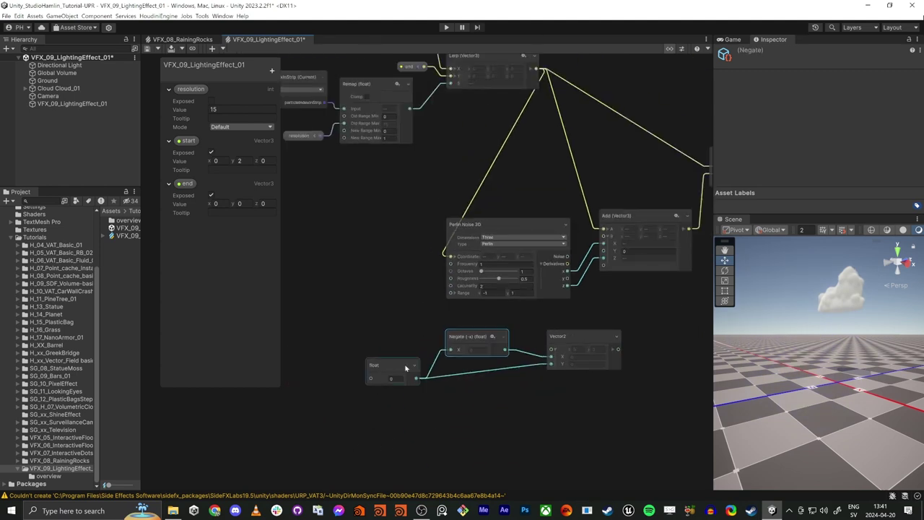
- Move the float node closer to the Negate node and connect the Vector2 output to the Perlin noise's Range input
{"action": "left_click_drag", "start_coordinate": [406, 367], "coordinate": [427, 366]}
{"action": "left_click_drag", "start_coordinate": [394, 412], "coordinate": [450, 297]}
{"action": "left_click", "coordinate": [410, 301]}
- Add a float property named "noise" to the graph's blackboard
{"action": "middle_click_drag", "start_coordinate": [362, 413], "coordinate": [509, 402]}
{"action": "scroll", "coordinate": [433, 366], "scroll_direction": "up", "scroll_amount": 3}
{"action": "left_click", "coordinate": [272, 71]}
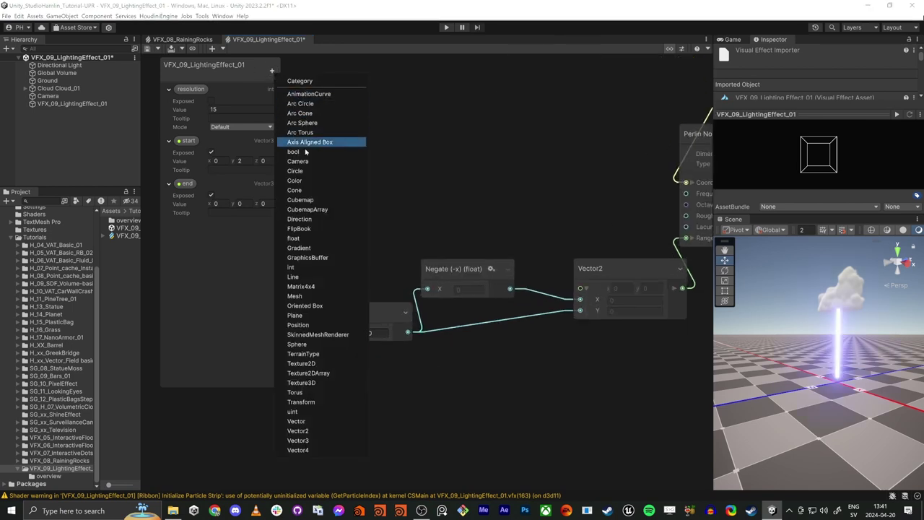
{"action": "left_click", "coordinate": [303, 238]}
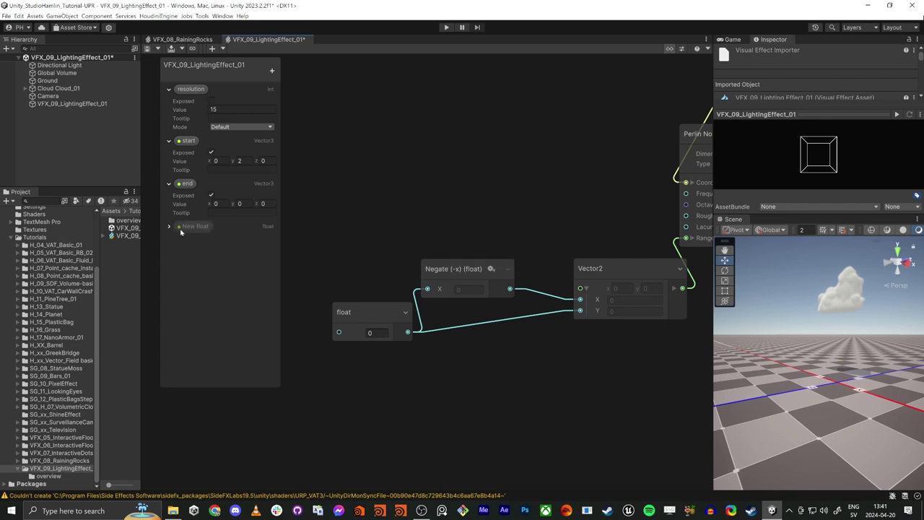
{"action": "type", "text": "no"}
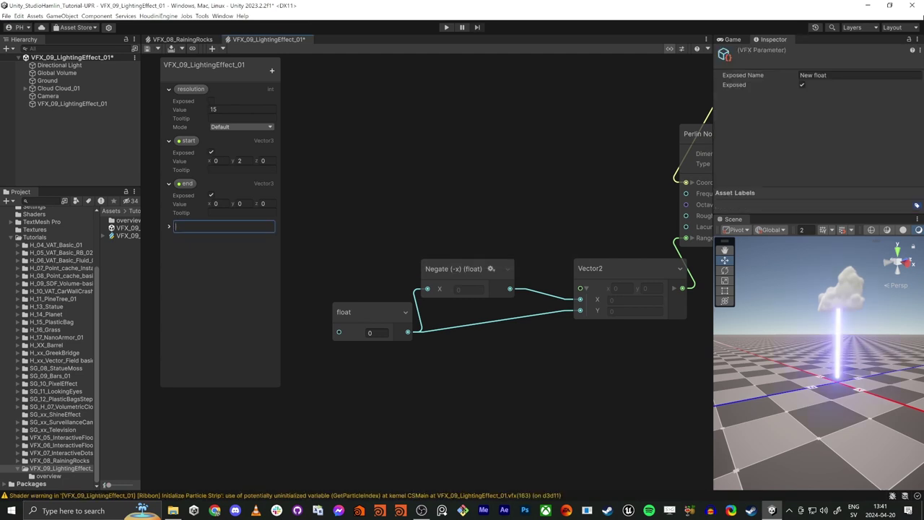
{"action": "type", "text": "noise"}
{"action": "key", "text": "Return"}
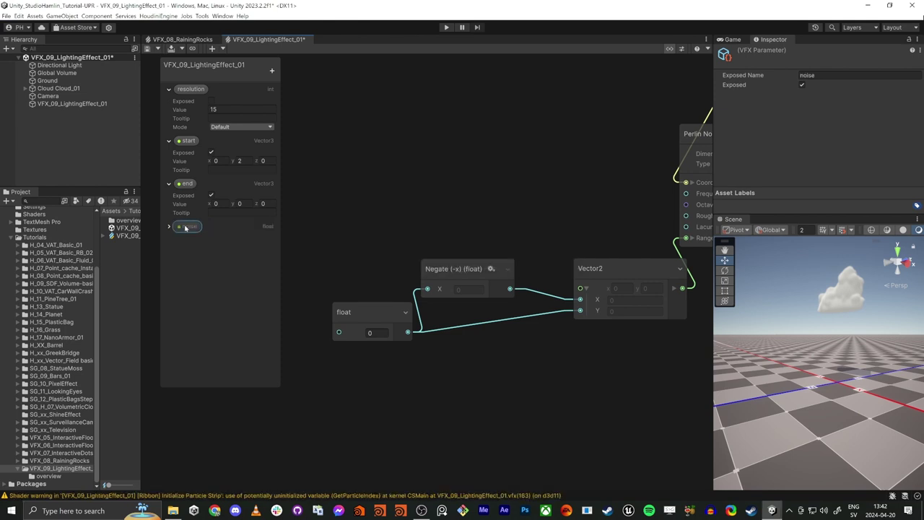
- Rename the blackboard's "noise" property to "noiseScale"
{"action": "double_click", "coordinate": [186, 227]}
{"action": "key", "text": "End"}
{"action": "type", "text": "Sc"}
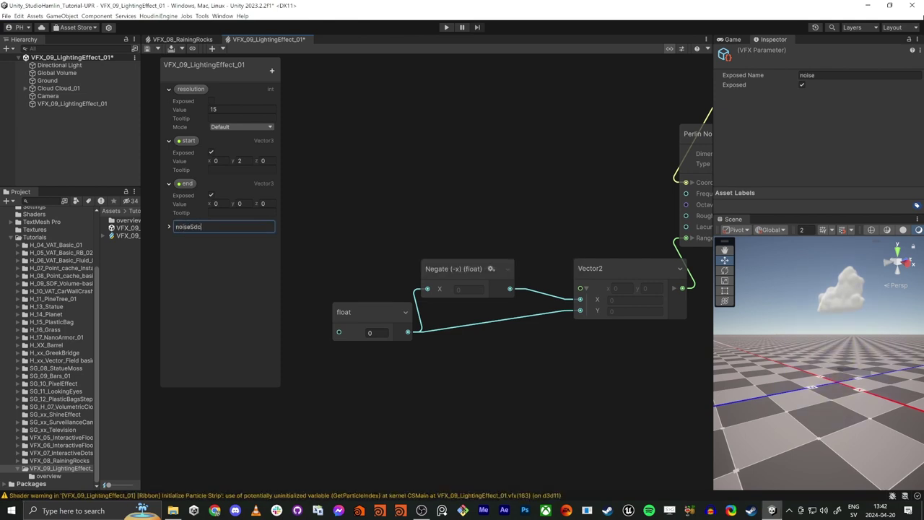
{"action": "type", "text": "cale"}
{"action": "key", "text": "Return"}
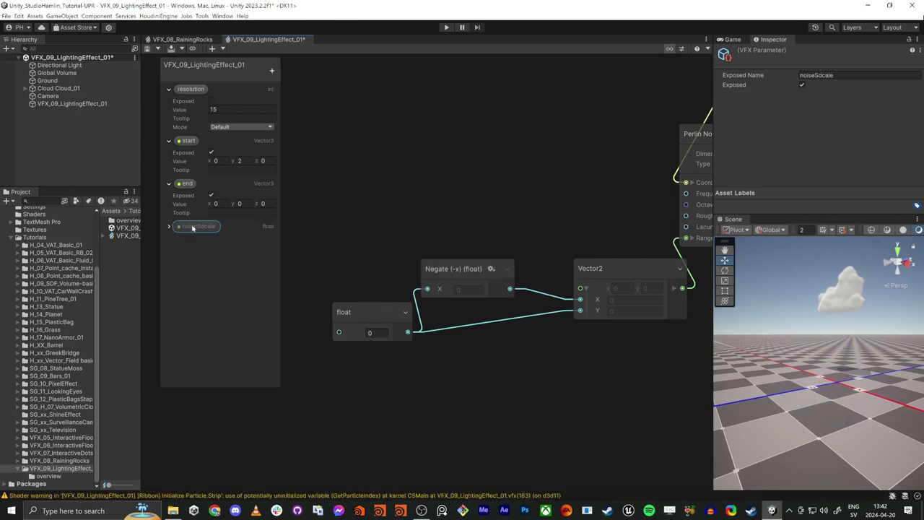
{"action": "double_click", "coordinate": [193, 228]}
{"action": "type", "text": "noiseS"}
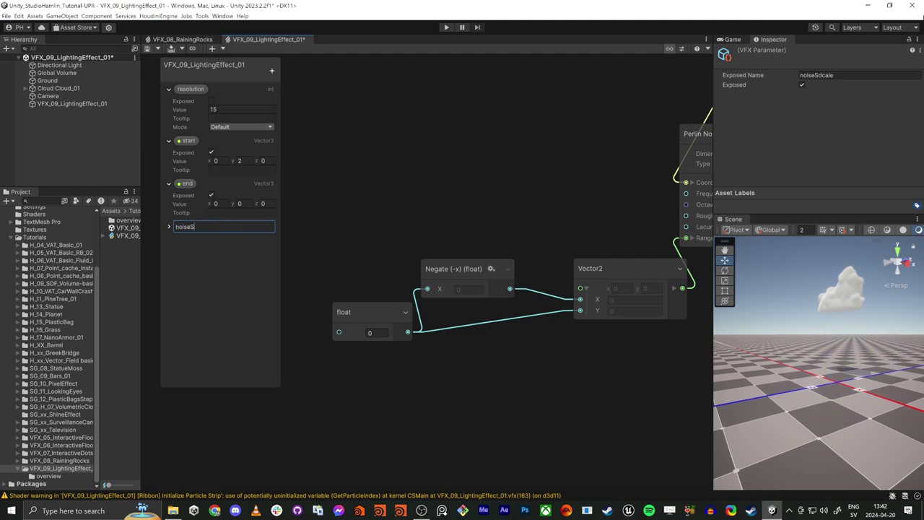
{"action": "type", "text": "cale"}
{"action": "key", "text": "Return"}
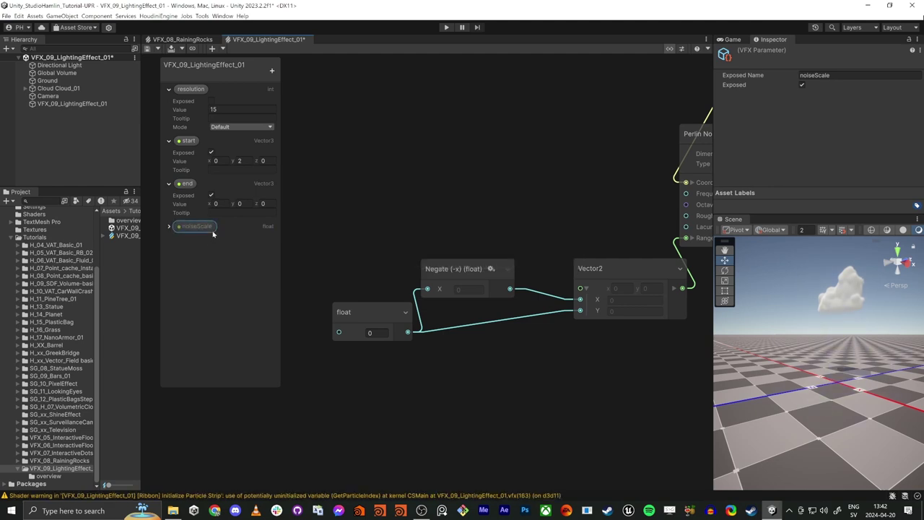
- Replace the float node with the noiseScale property, feeding the Negate input and the Vector2's Y
{"action": "left_click_drag", "start_coordinate": [191, 226], "coordinate": [354, 276]}
{"action": "left_click_drag", "start_coordinate": [431, 364], "coordinate": [381, 345]}
{"action": "left_click", "coordinate": [363, 319]}
{"action": "key", "text": "Delete"}
- Expand the noiseScale property's settings in the blackboard and set its value to 0.1
{"action": "left_click", "coordinate": [169, 227]}
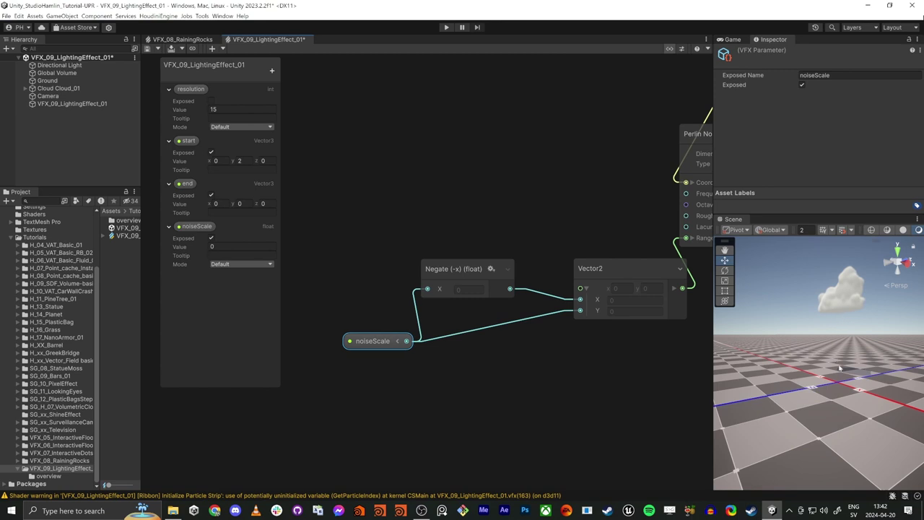
{"action": "left_click", "coordinate": [233, 246]}
{"action": "type", "text": "0.1"}
{"action": "key", "text": "Tab"}
- Set the Perlin Noise 3D node's Frequency to 2.93 and view the cloud from another angle in the scene
{"action": "middle_click_drag", "start_coordinate": [657, 398], "coordinate": [378, 435]}
{"action": "left_click_drag", "start_coordinate": [431, 232], "coordinate": [459, 234]}
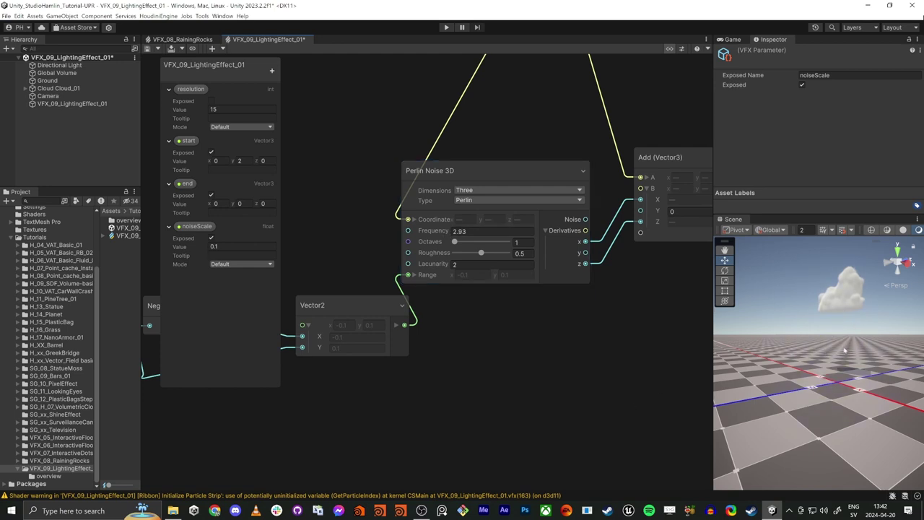
{"action": "mouse_move", "coordinate": [882, 372]}
{"action": "left_mouse_down", "text": "alt"}
{"action": "mouse_move", "coordinate": [821, 358]}
{"action": "mouse_move", "coordinate": [875, 364]}
{"action": "left_mouse_up", "text": "alt"}
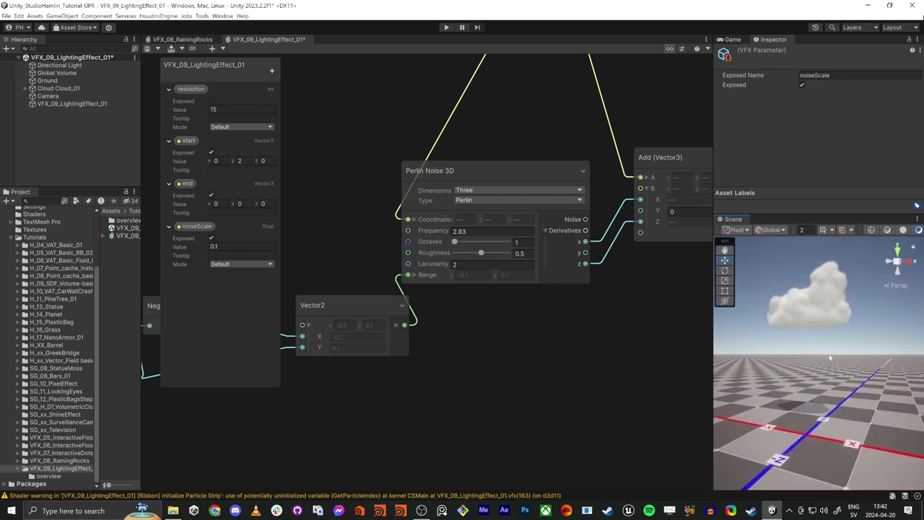